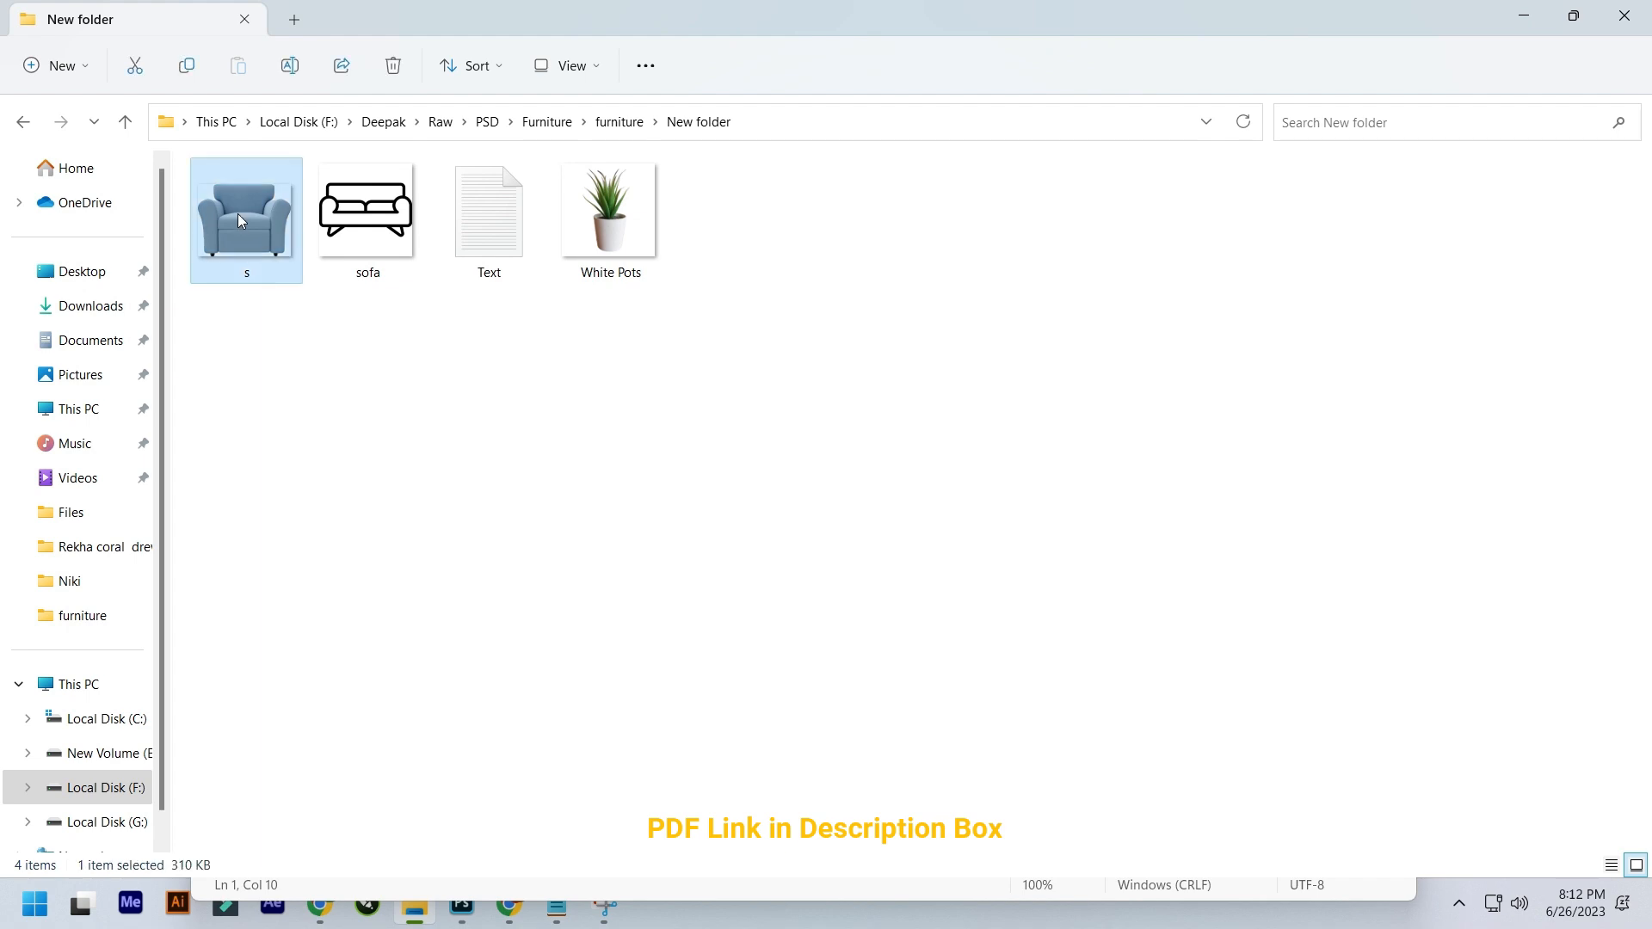
# - Scale and tilt the placed armchair image, and position it in the left half of the banner
pyautogui.moveTo(953, 297); pyautogui.dragTo(932, 216)
pyautogui.moveTo(820, 454); pyautogui.dragTo(661, 421)
pyautogui.press('Return')
pyautogui.hotkey('alt', 'Tab')
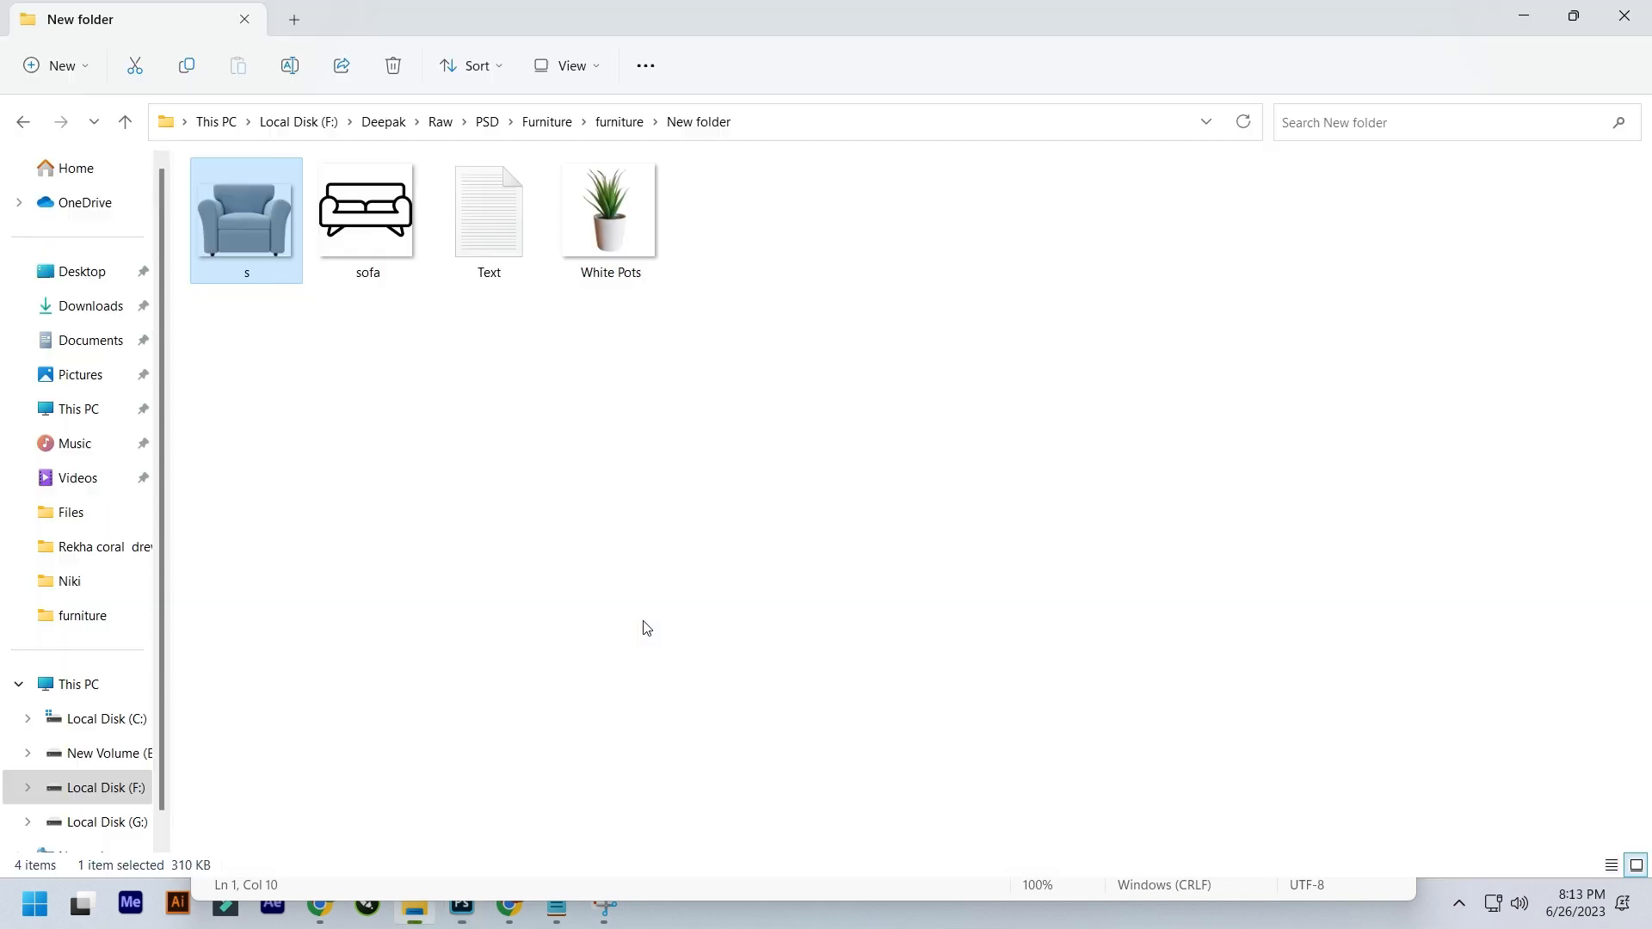
# - Place the sofa and White Pots images in the banner, scaling the plant pot to 63.65% beside the armchair
pyautogui.click(605, 241)
pyautogui.moveTo(365, 230); pyautogui.dragTo(754, 476)
pyautogui.press('Return')
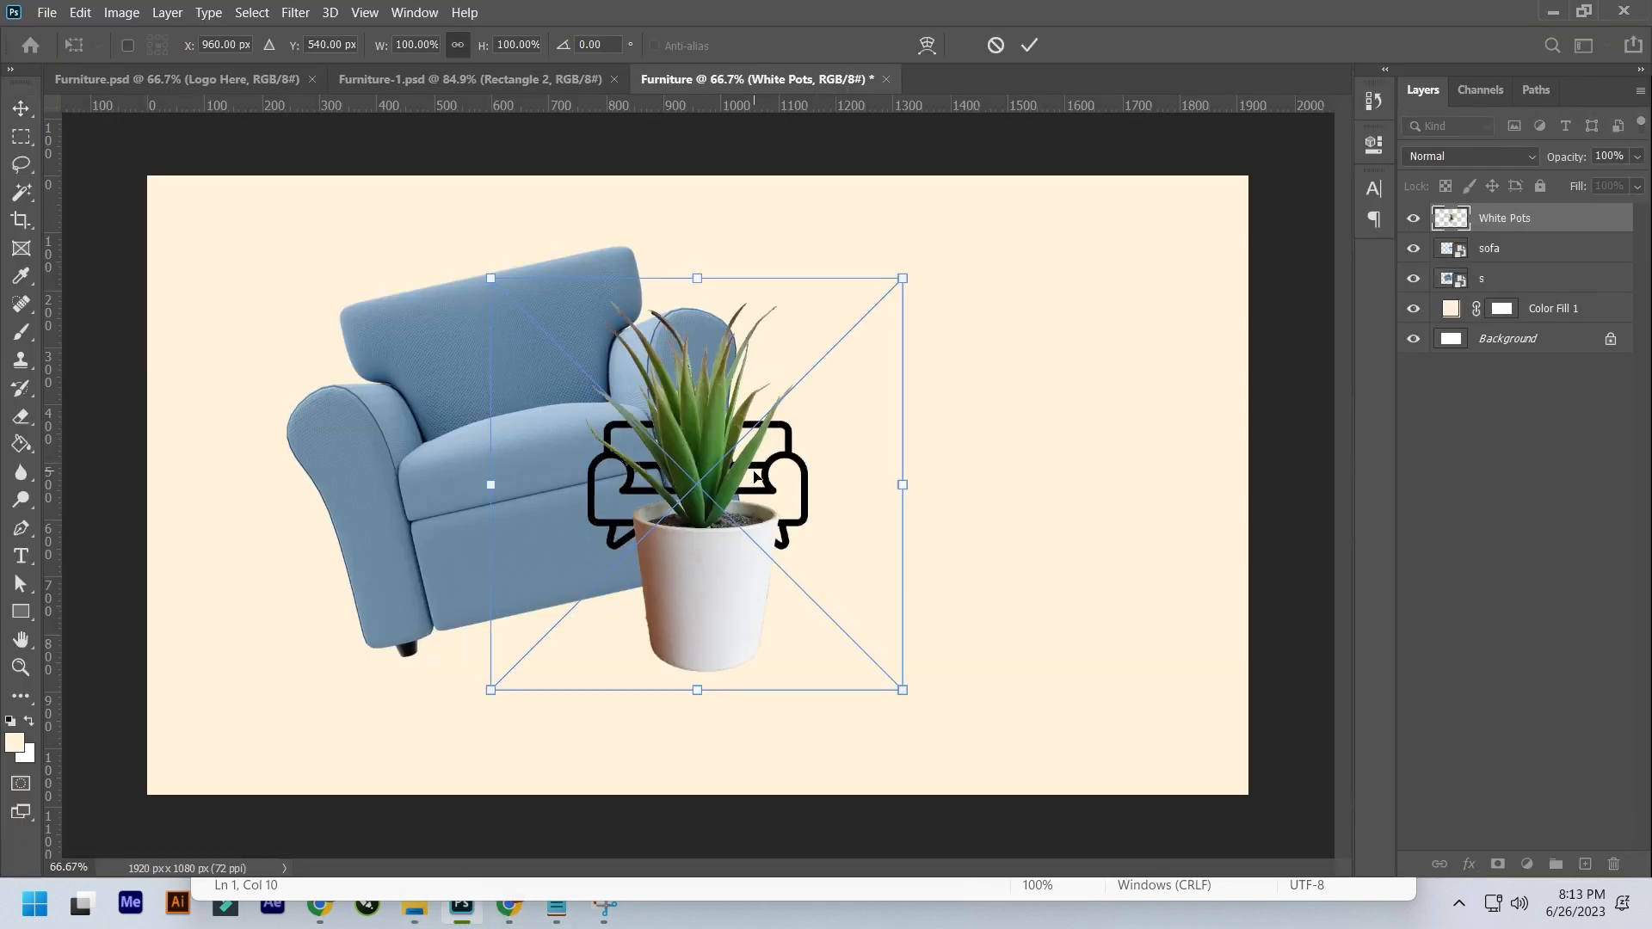
pyautogui.moveTo(903, 278); pyautogui.dragTo(786, 398)
pyautogui.moveTo(755, 468); pyautogui.dragTo(903, 568)
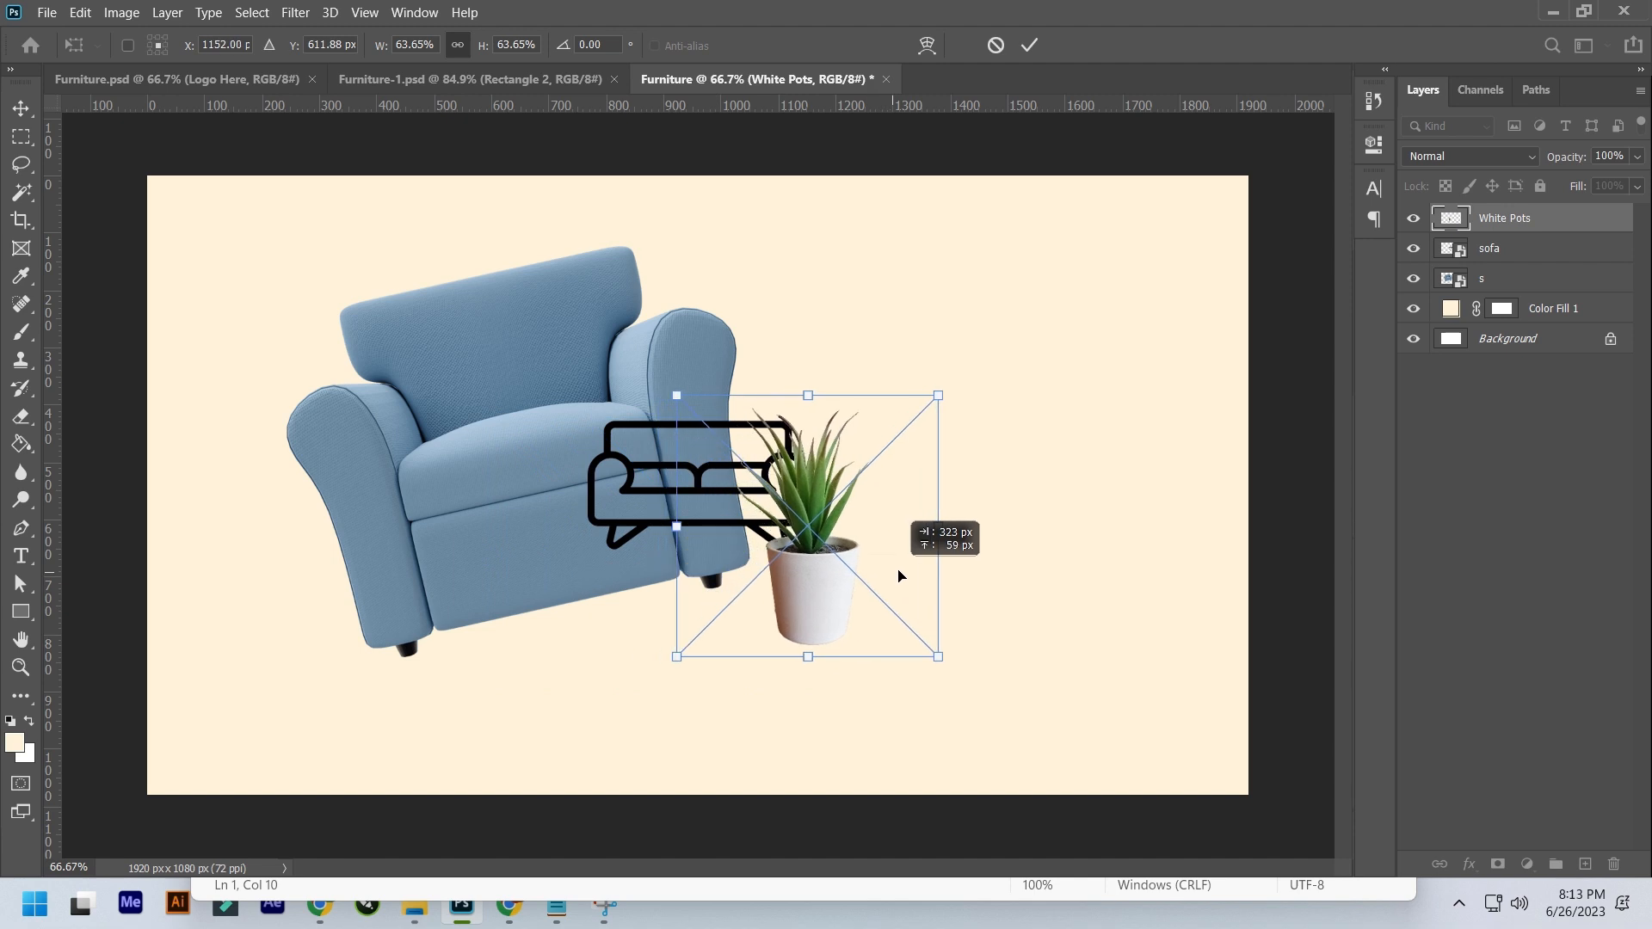
pyautogui.press('Return')
# - Rename the sofa layer as Logo
pyautogui.doubleClick(1505, 217)
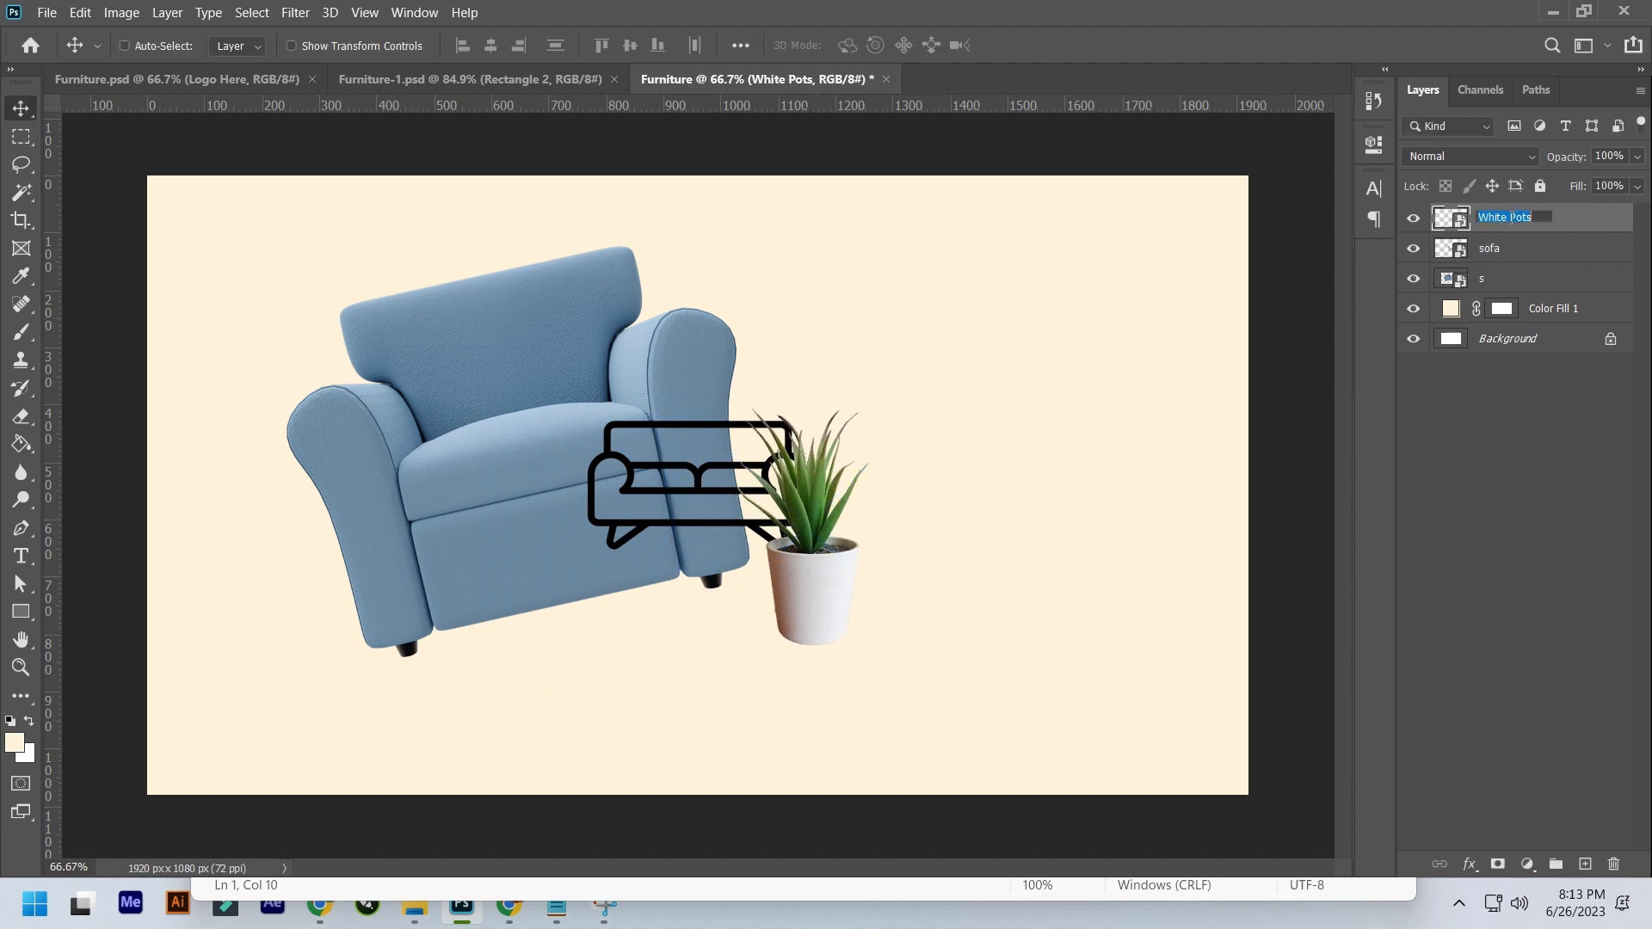
pyautogui.click(1504, 251)
pyautogui.doubleClick(1493, 249)
pyautogui.write('Logo')
pyautogui.press('Return')
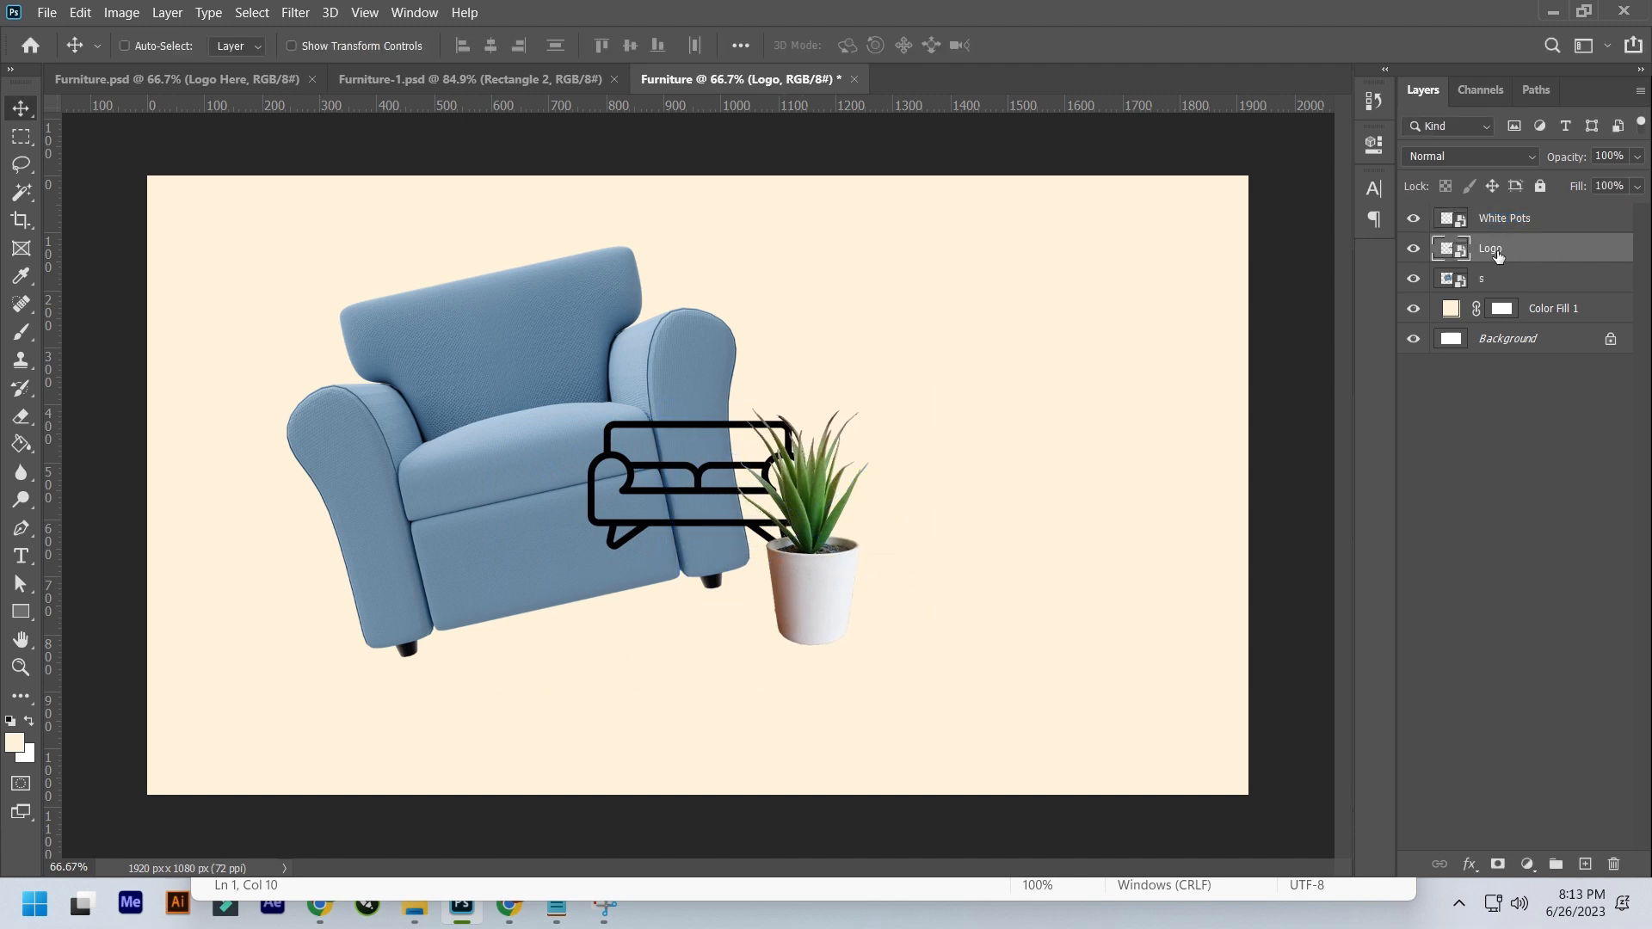
# - Shrink the sofa logo into the canvas's upper-right corner and hide its layer
pyautogui.moveTo(675, 490); pyautogui.dragTo(1097, 282)
pyautogui.hotkey('ctrl', 't')
pyautogui.moveTo(1004, 379); pyautogui.dragTo(1170, 230)
pyautogui.press('Return')
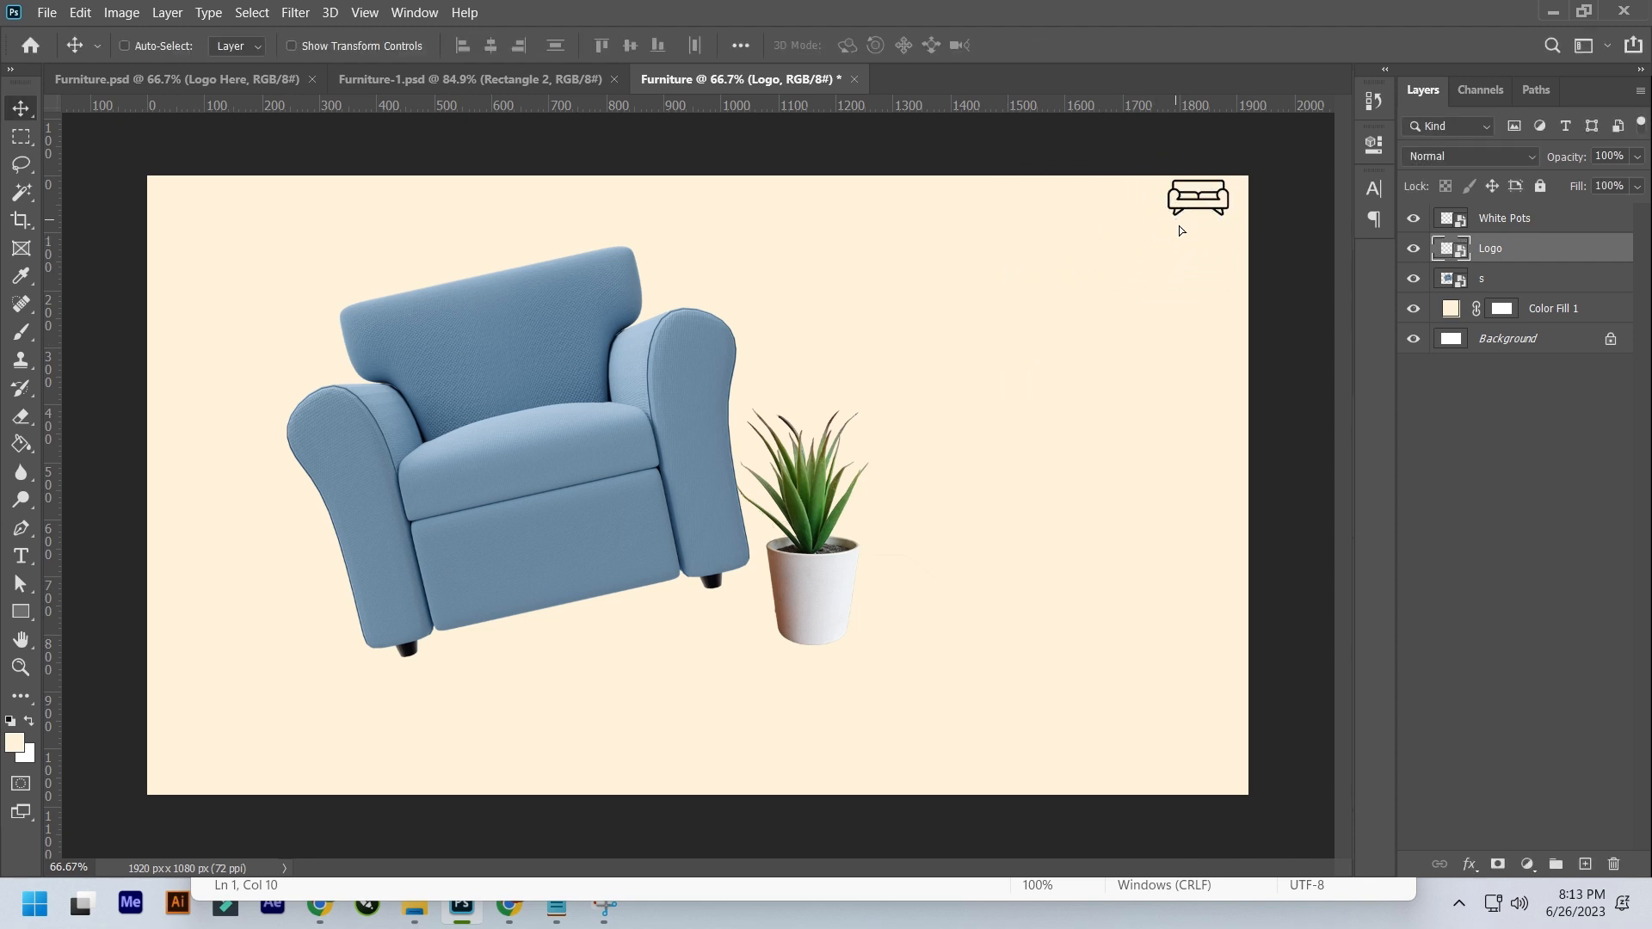
pyautogui.click(1413, 248)
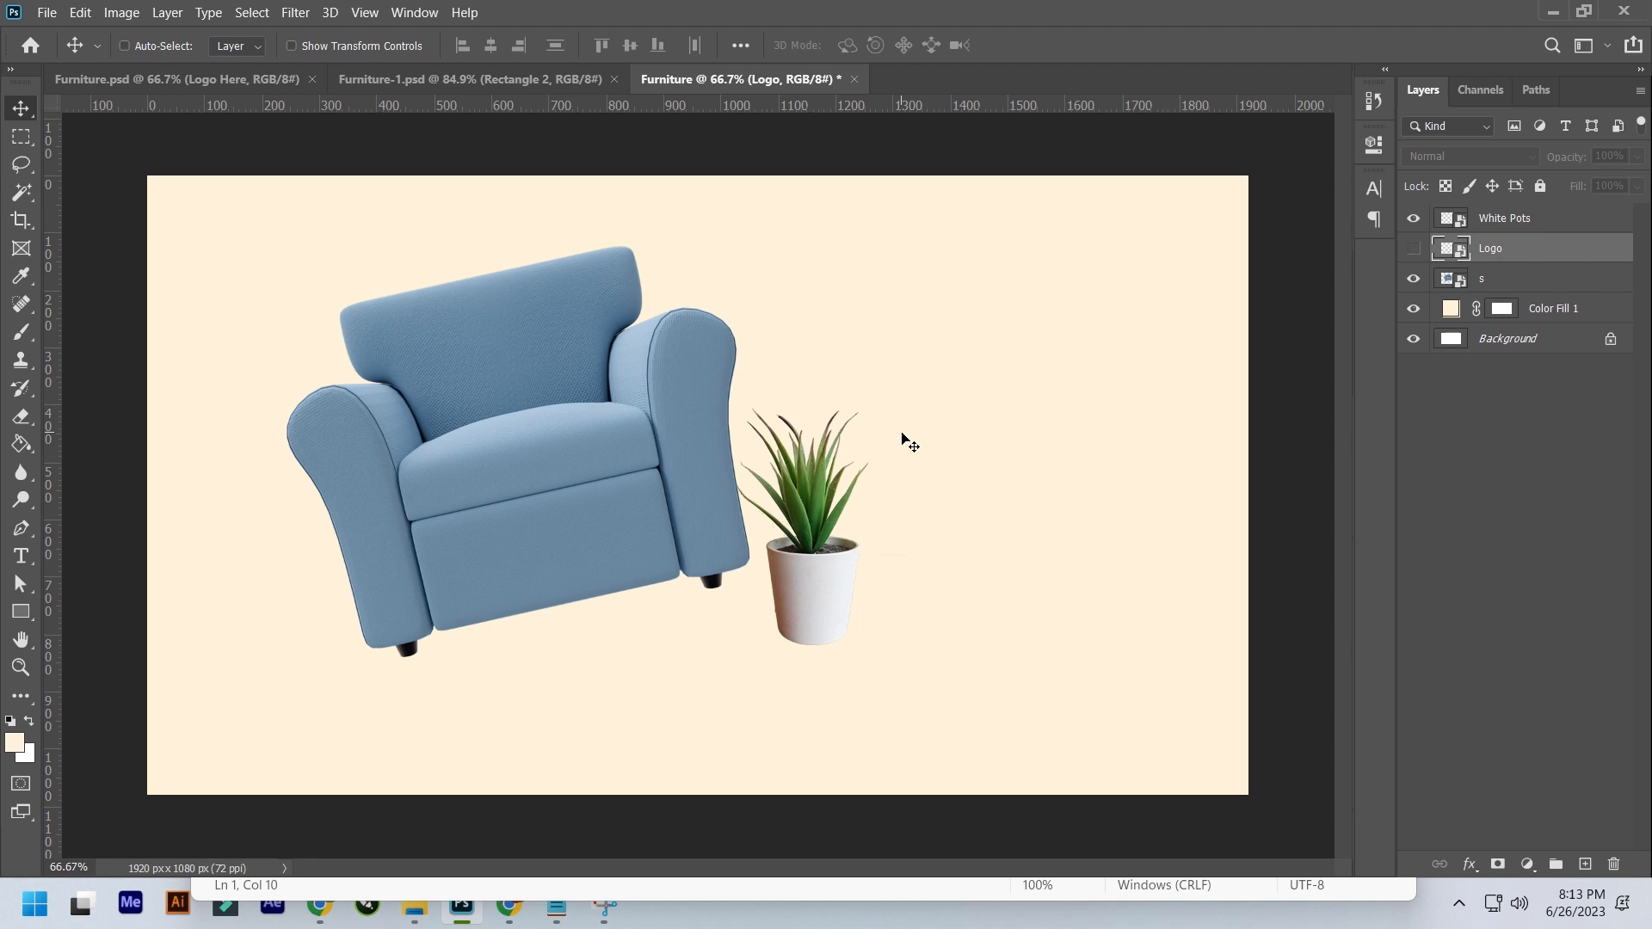
# - Add a text layer reading "Furniture" to the right of the armchair, above the plant
pyautogui.click(557, 908)
pyautogui.click(635, 231)
pyautogui.press('t')
pyautogui.click(815, 318)
pyautogui.press('super')
pyautogui.press('super')
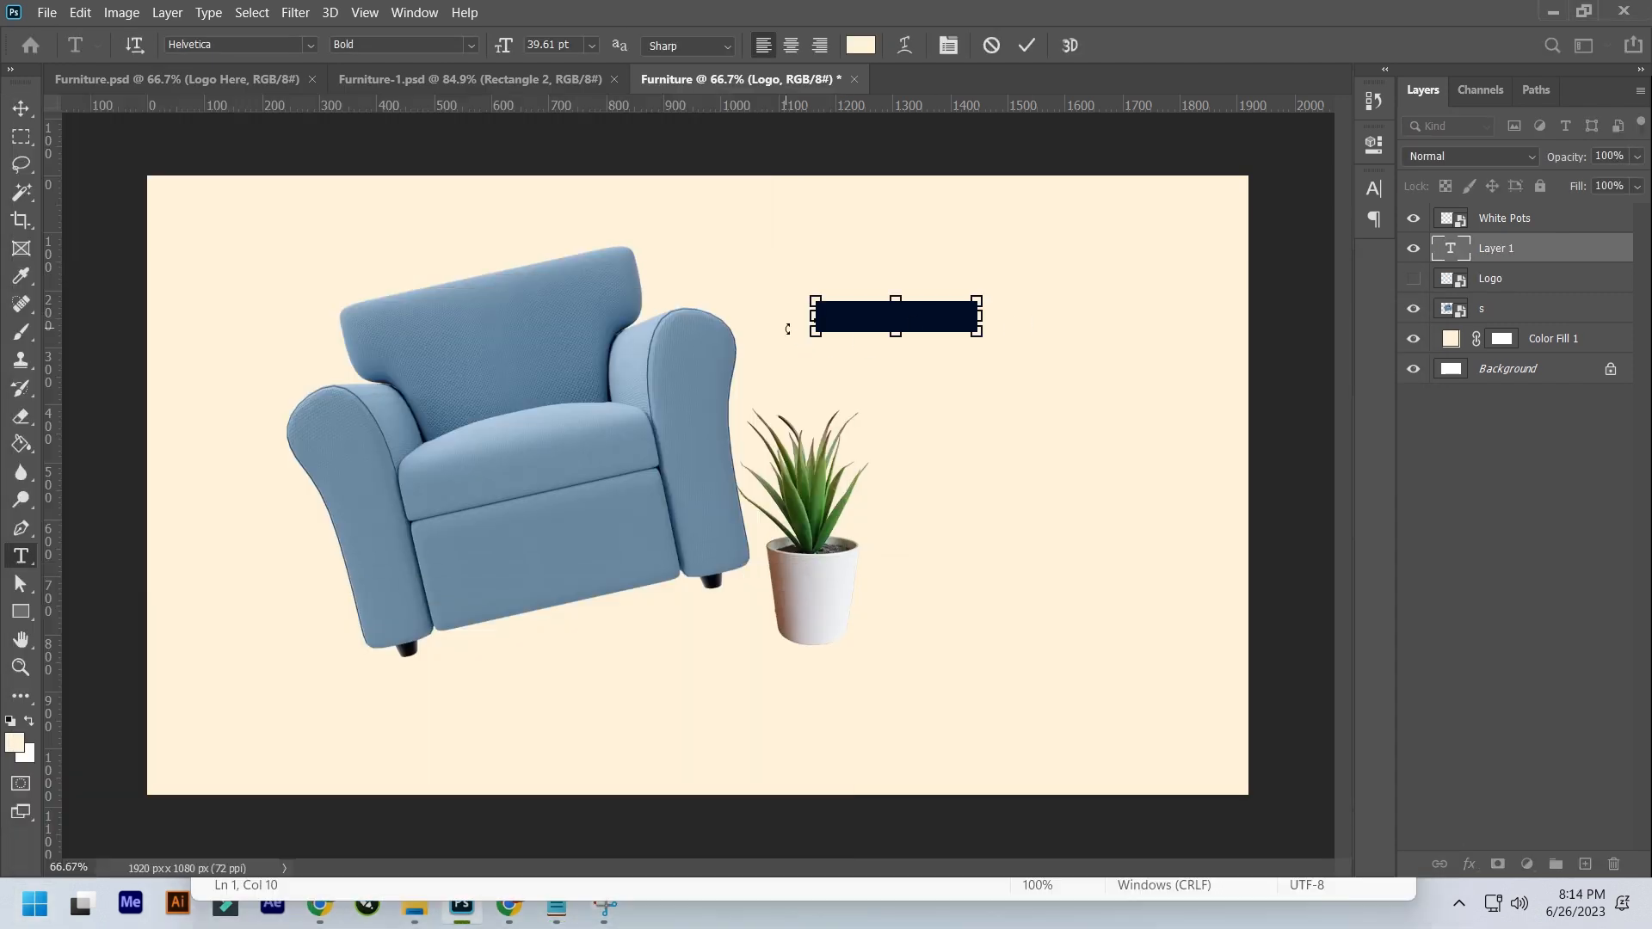
pyautogui.write('Furniture')
pyautogui.hotkey('ctrl', 'Return')
# - Change the Furniture text's colour to dark navy blue
pyautogui.click(1373, 191)
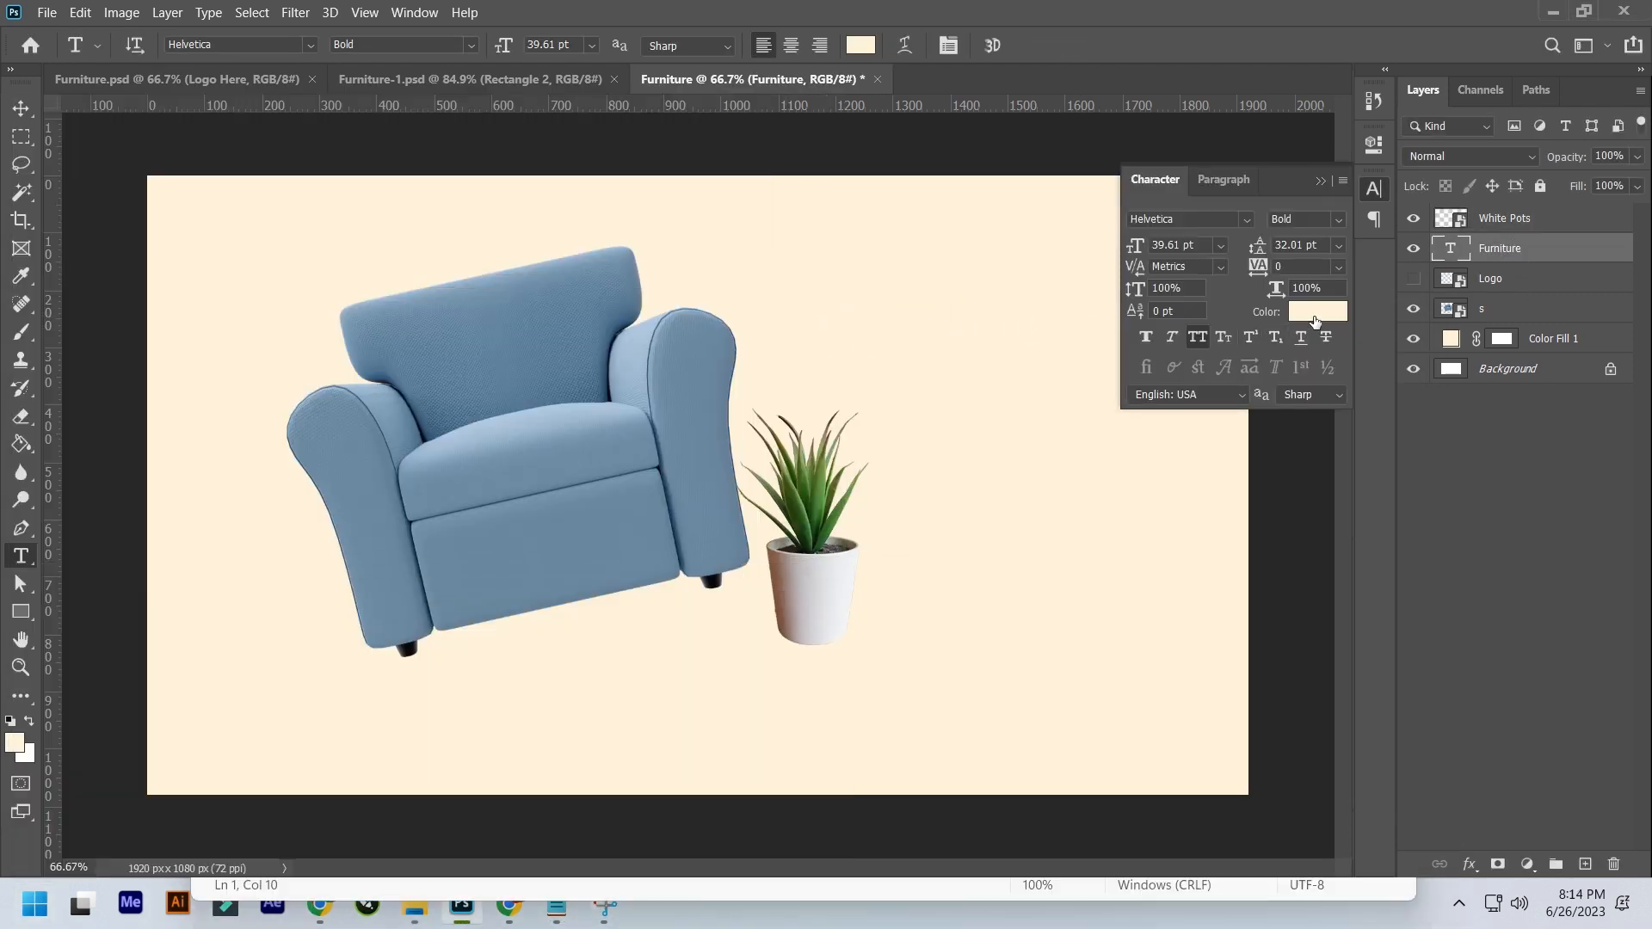
pyautogui.click(1317, 315)
pyautogui.moveTo(1214, 378); pyautogui.dragTo(999, 513)
pyautogui.click(608, 347)
pyautogui.moveTo(1238, 294); pyautogui.dragTo(1350, 316)
pyautogui.click(1560, 143)
# - Set the Furniture text's font to Mont Heavy DEMO
pyautogui.click(1197, 220)
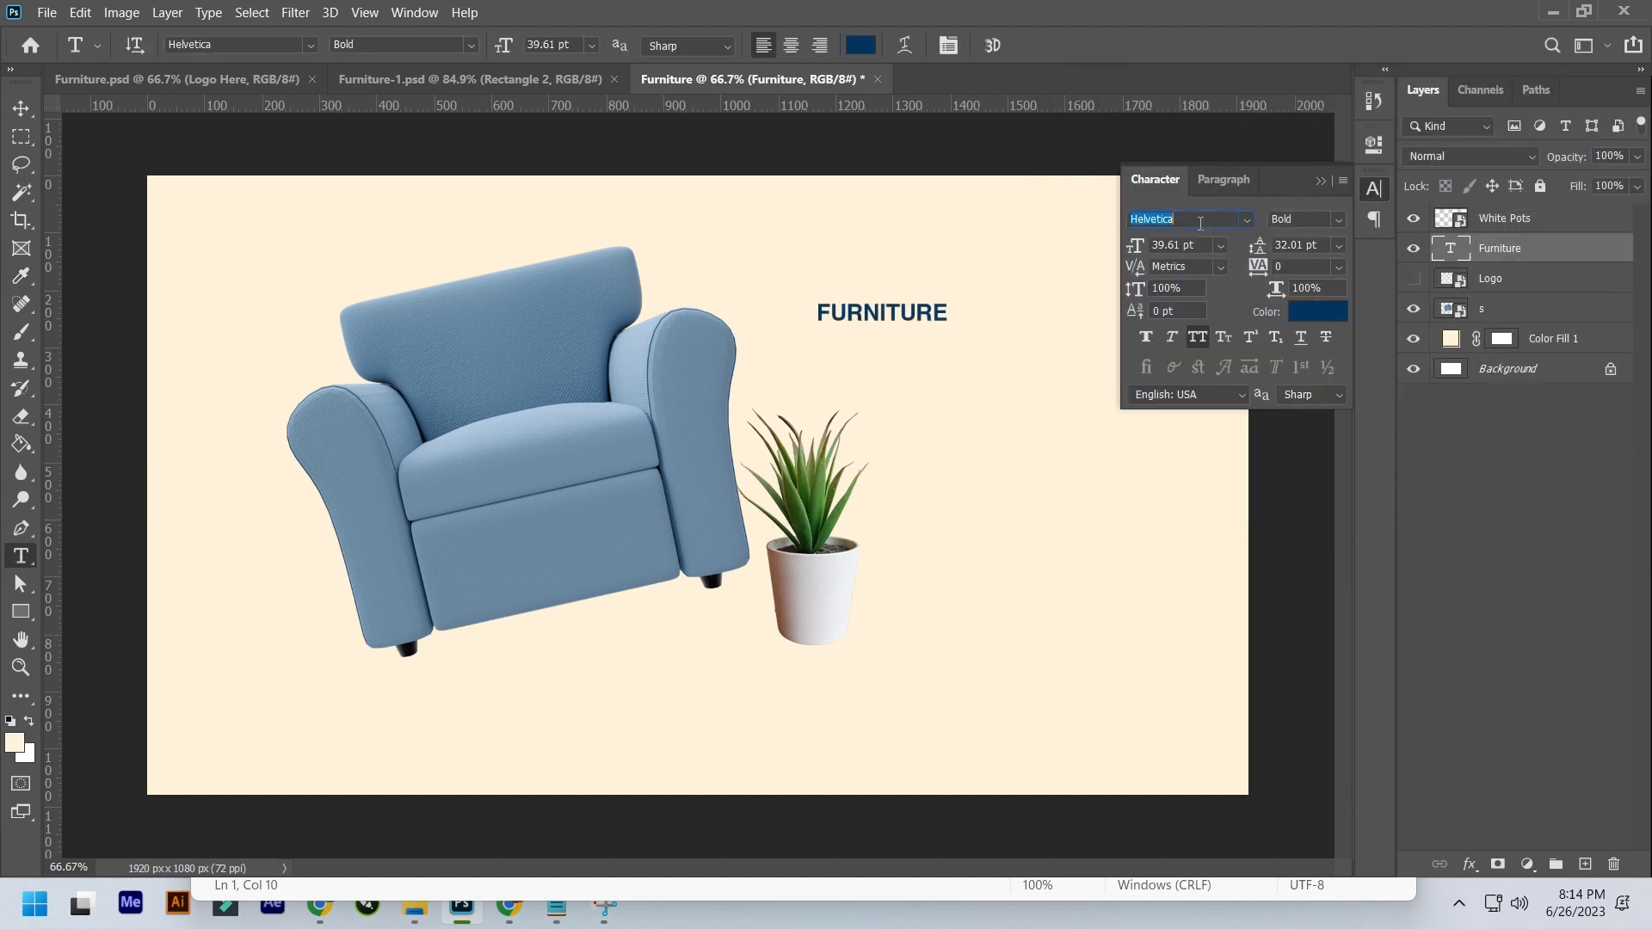
pyautogui.write('mon')
pyautogui.scroll(-5, 1196, 293)
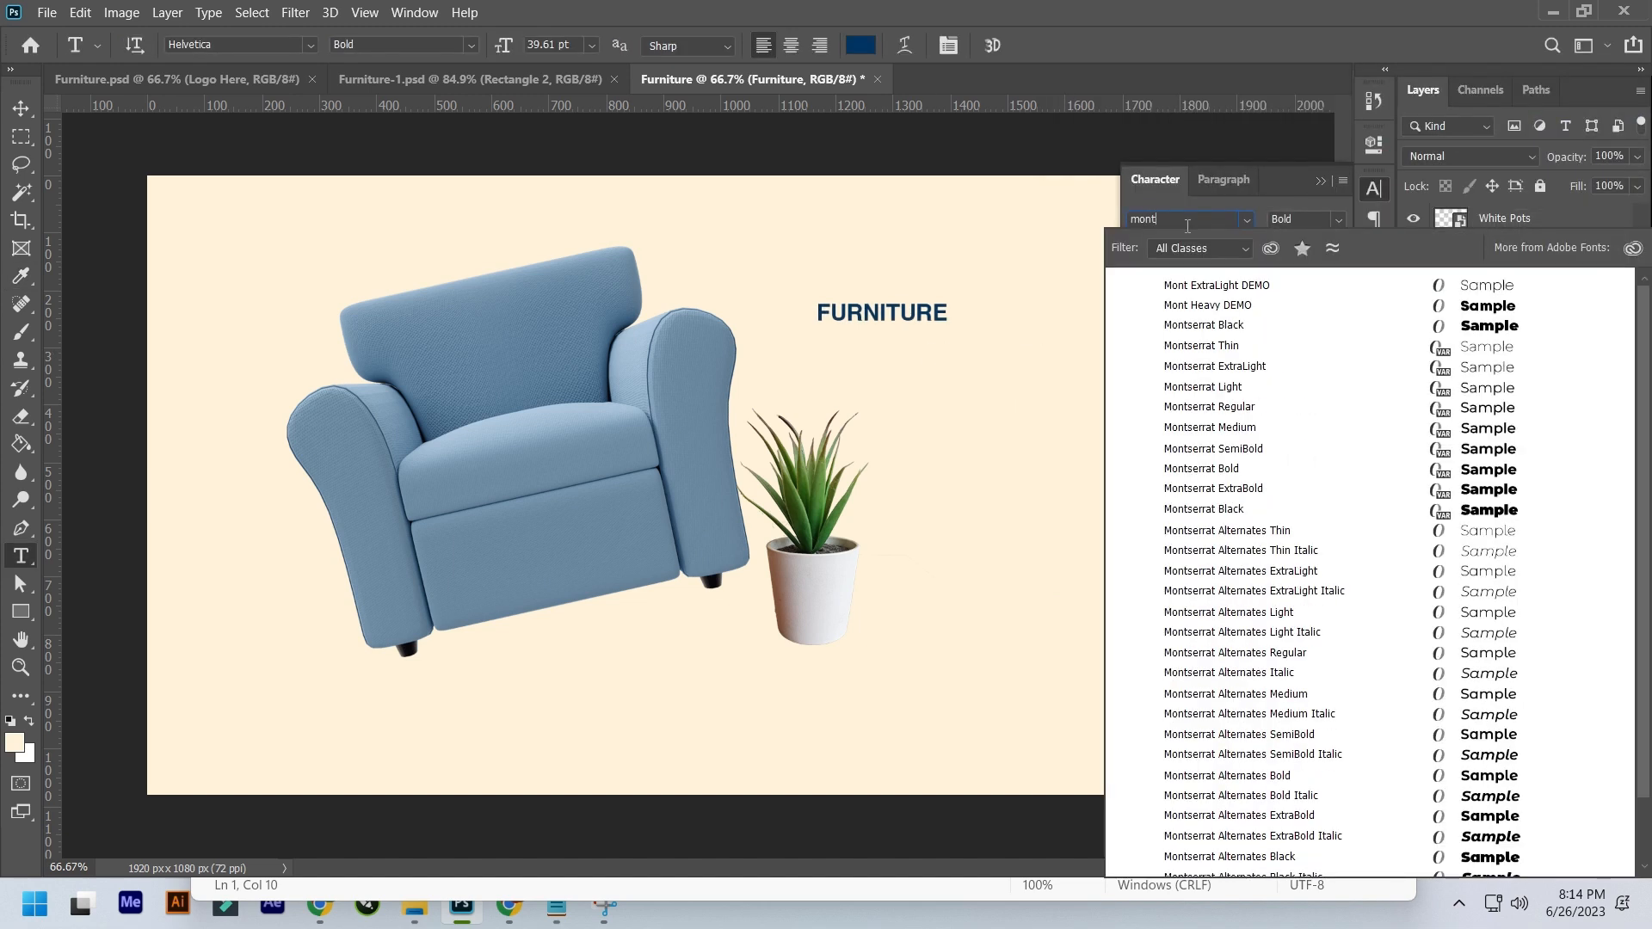
pyautogui.click(1209, 306)
pyautogui.click(1321, 181)
# - Enlarge the Furniture text to span nearly the full canvas width and centre it across the upper part
pyautogui.hotkey('ctrl', 't')
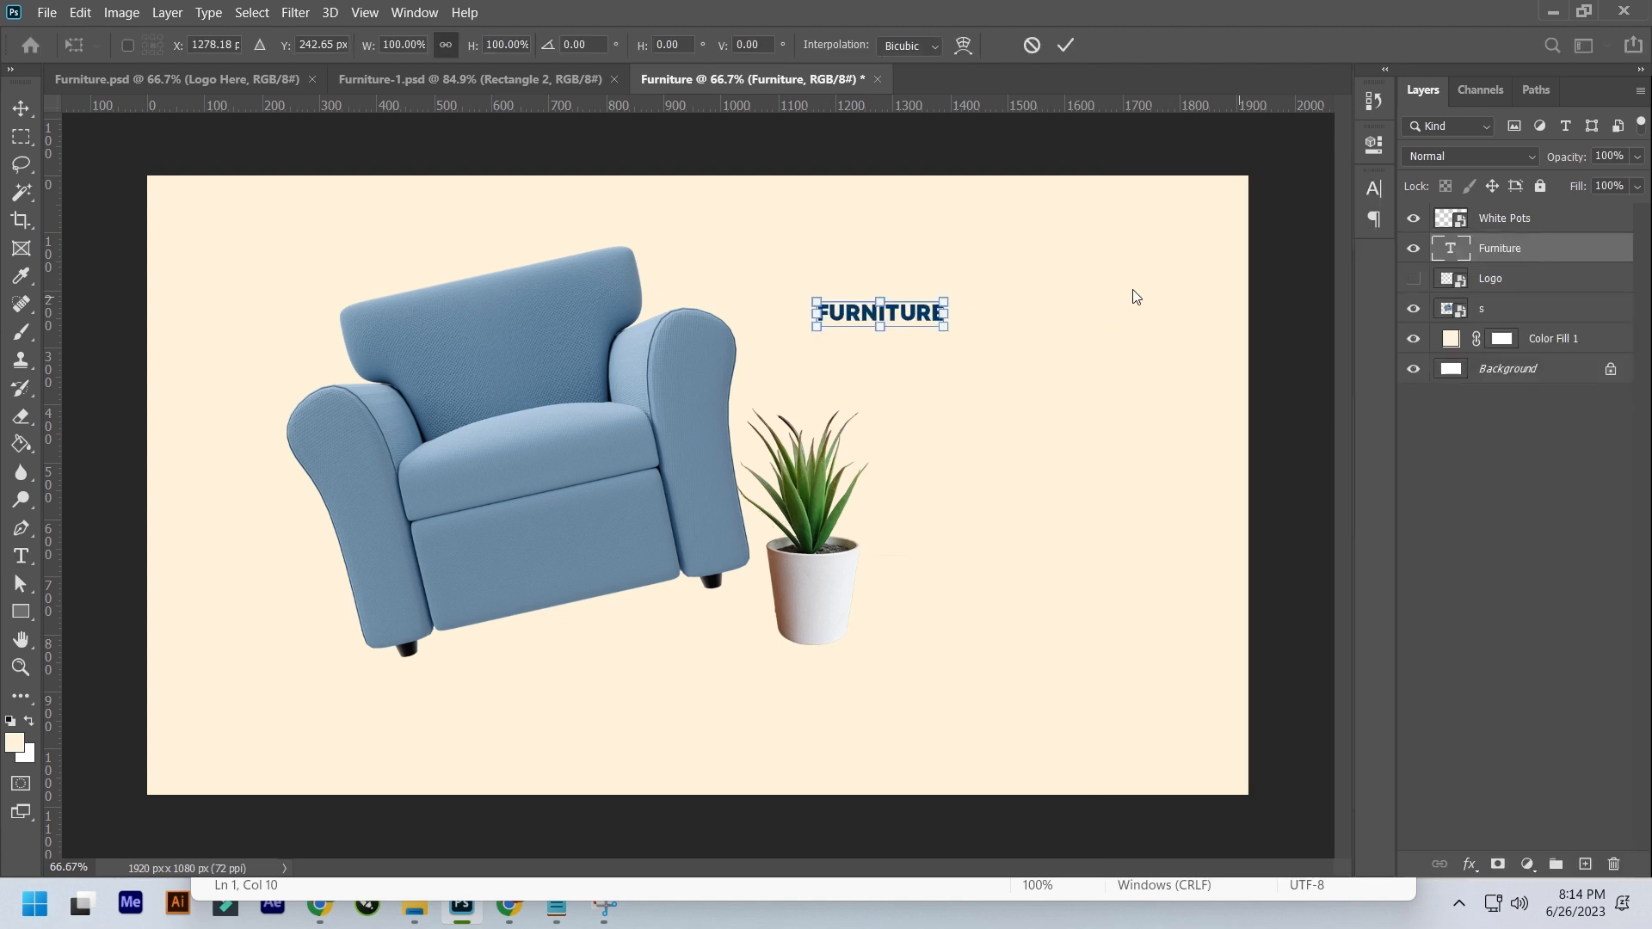
pyautogui.moveTo(943, 303); pyautogui.dragTo(1256, 243)
pyautogui.moveTo(1083, 298); pyautogui.dragTo(782, 282)
pyautogui.moveTo(975, 297); pyautogui.dragTo(1057, 297)
pyautogui.moveTo(887, 296); pyautogui.dragTo(981, 298)
pyautogui.moveTo(1128, 304); pyautogui.dragTo(1160, 304)
pyautogui.moveTo(960, 337); pyautogui.dragTo(982, 360)
pyautogui.press('Return')
# - Move the Furniture text layer behind the armchair and put a duplicate of it in front
pyautogui.moveTo(1541, 259)
pyautogui.mouseDown()
pyautogui.moveTo(1553, 327)
pyautogui.moveTo(1552, 237)
pyautogui.moveTo(1554, 261)
pyautogui.mouseUp()
pyautogui.hotkey('ctrl', 'j')
# - Give the Furniture copy layer a 1 px inside stroke in dark blue and set its fill to 0%
pyautogui.click(1527, 865)
pyautogui.click(1469, 864)
pyautogui.click(1470, 865)
pyautogui.click(1476, 515)
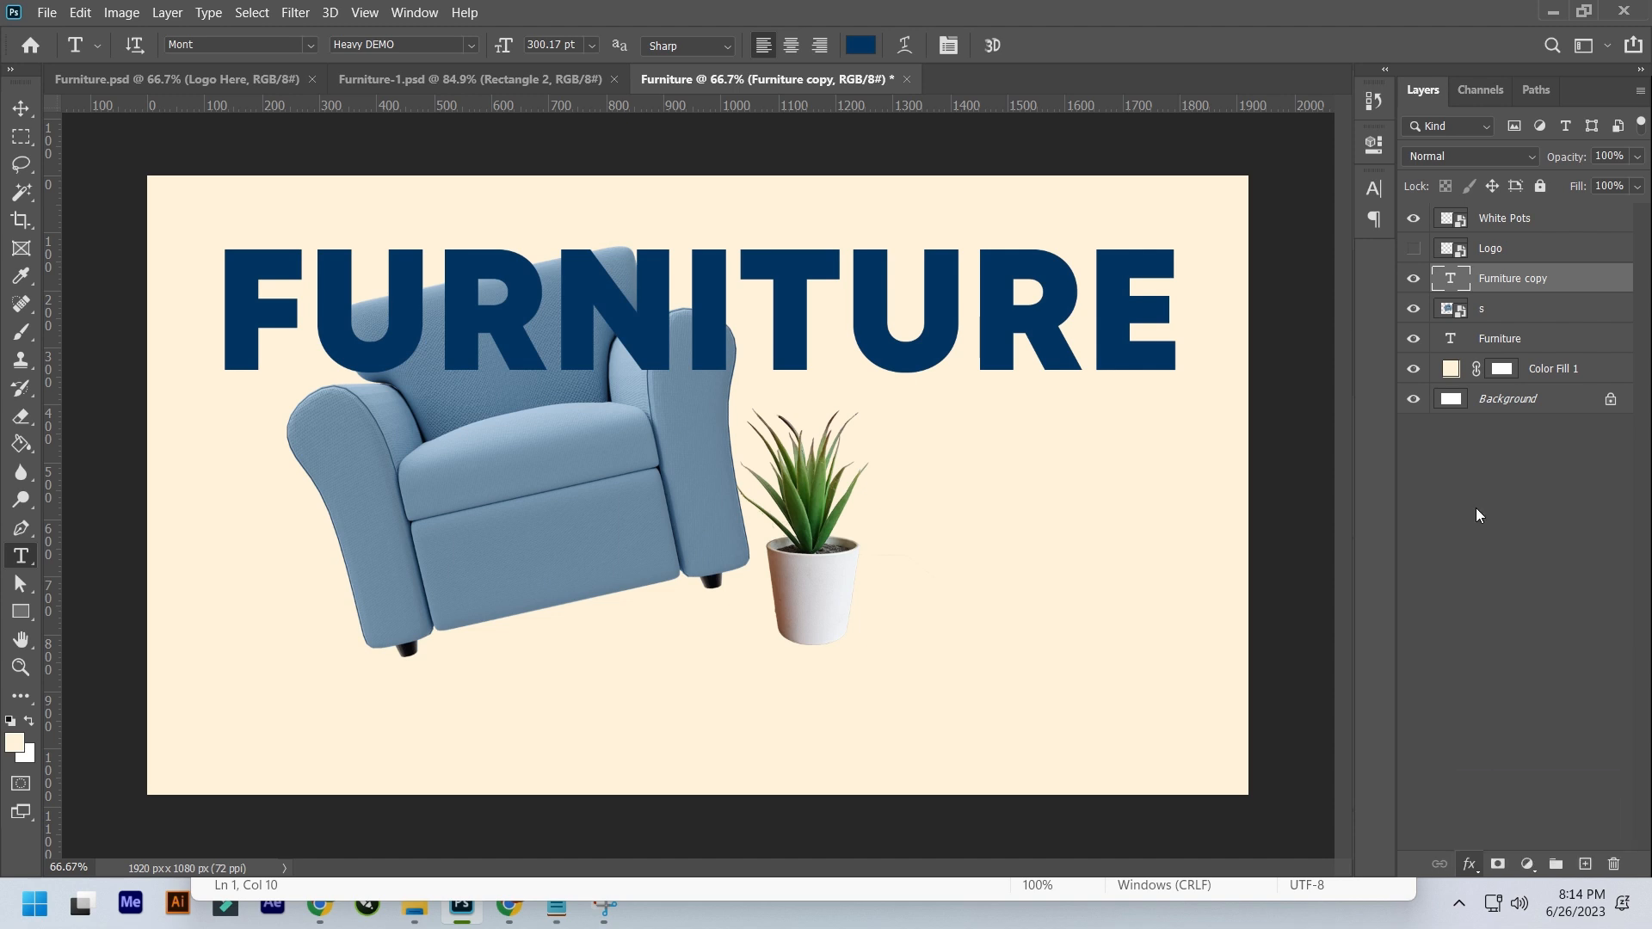
pyautogui.click(784, 335)
pyautogui.click(784, 222)
pyautogui.click(845, 226)
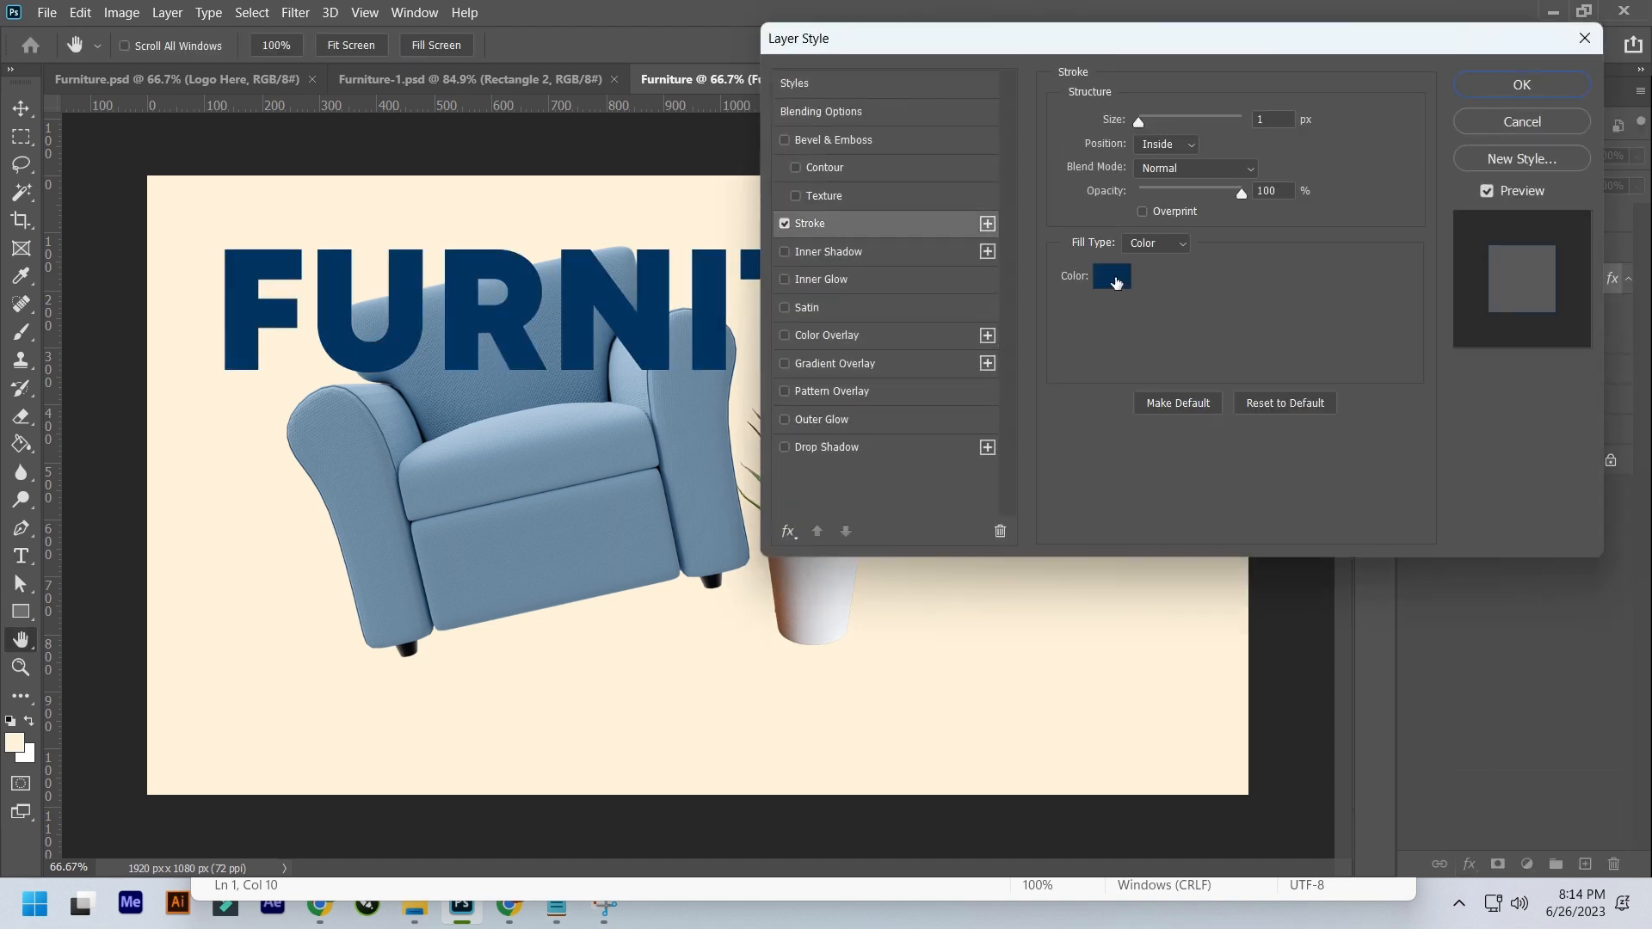
pyautogui.click(1113, 276)
pyautogui.click(1522, 131)
pyautogui.click(1522, 84)
pyautogui.moveTo(1582, 193); pyautogui.dragTo(1244, 219)
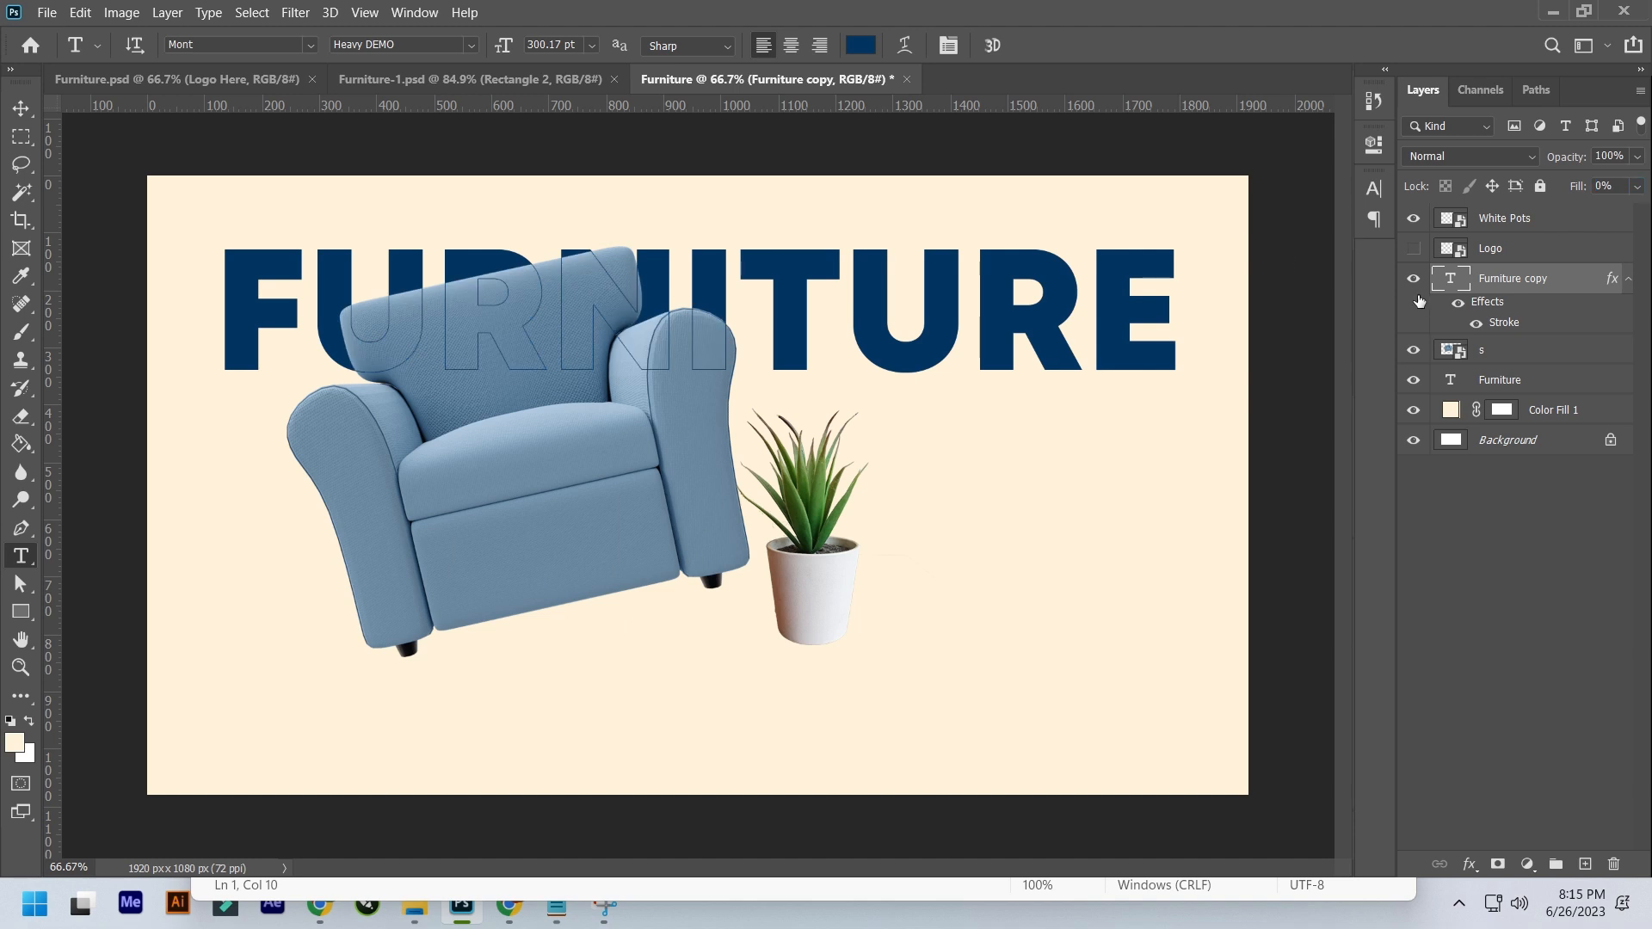
# - Create a new layer above Color Fill 1 and paint a flat black brush shadow under the plant pot
pyautogui.click(1528, 352)
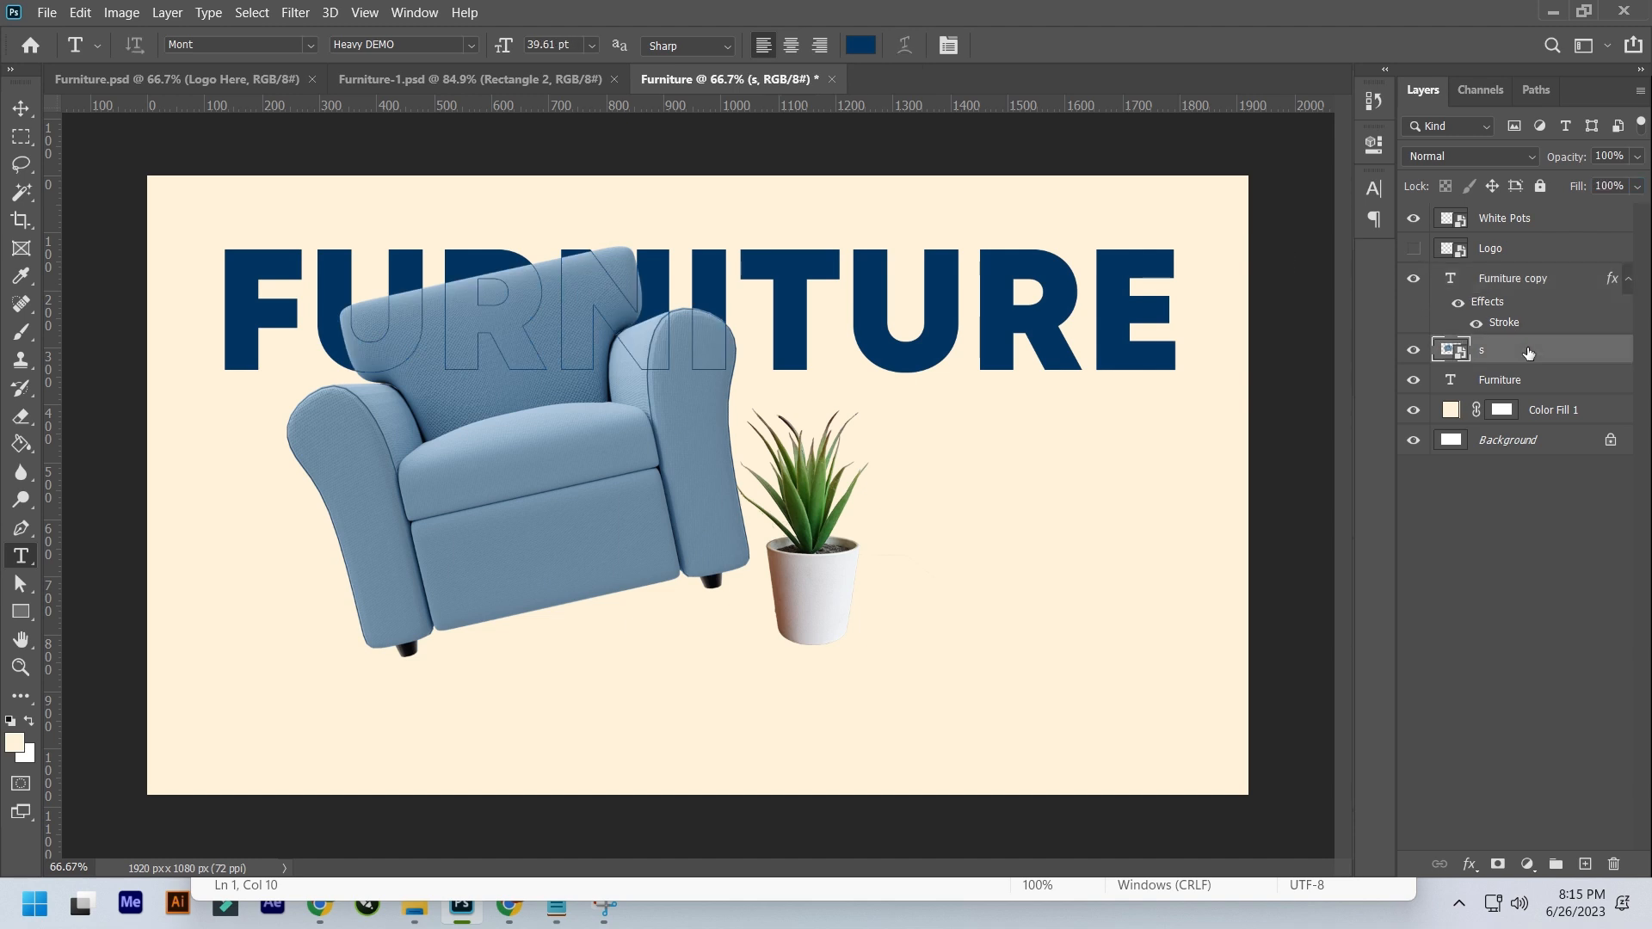
pyautogui.click(1541, 400)
pyautogui.hotkey('ctrl', 'shift', 'n')
pyautogui.press('Return')
pyautogui.press('b')
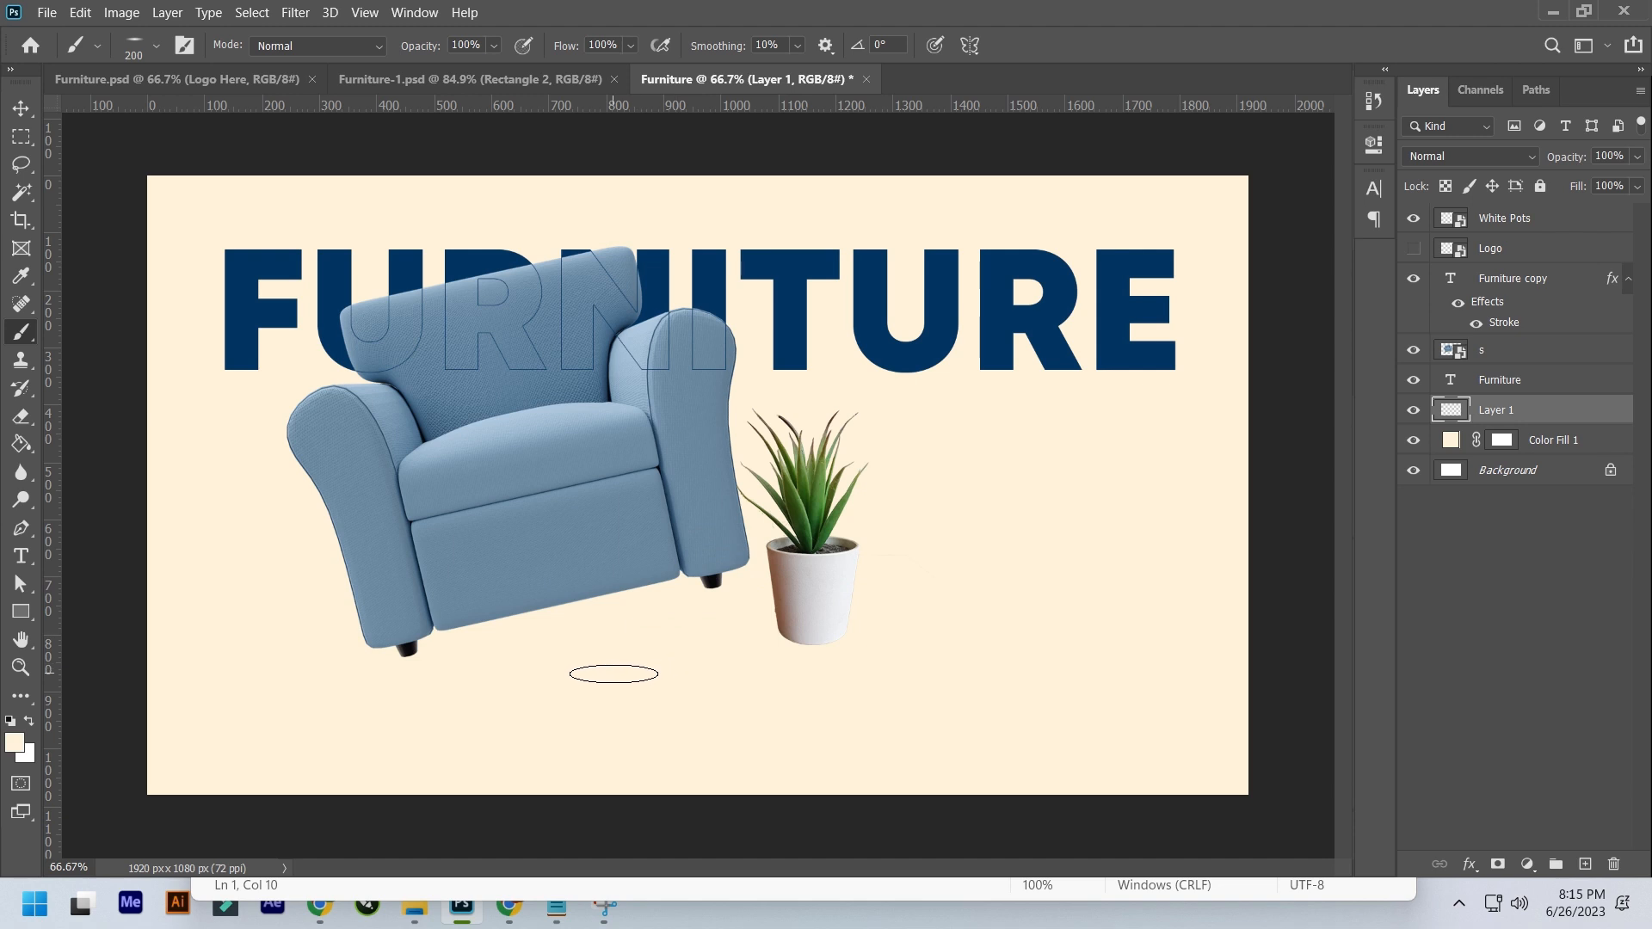
pyautogui.press('d')
pyautogui.click(15, 743)
pyautogui.click(1570, 140)
pyautogui.click(823, 680)
# - Resize the painted shadow to fit closely around the base of the plant pot
pyautogui.hotkey('ctrl', 't')
pyautogui.moveTo(917, 661)
pyautogui.mouseDown()
pyautogui.moveTo(887, 667)
pyautogui.moveTo(865, 642)
pyautogui.mouseUp()
pyautogui.press('Return')
pyautogui.press('b')
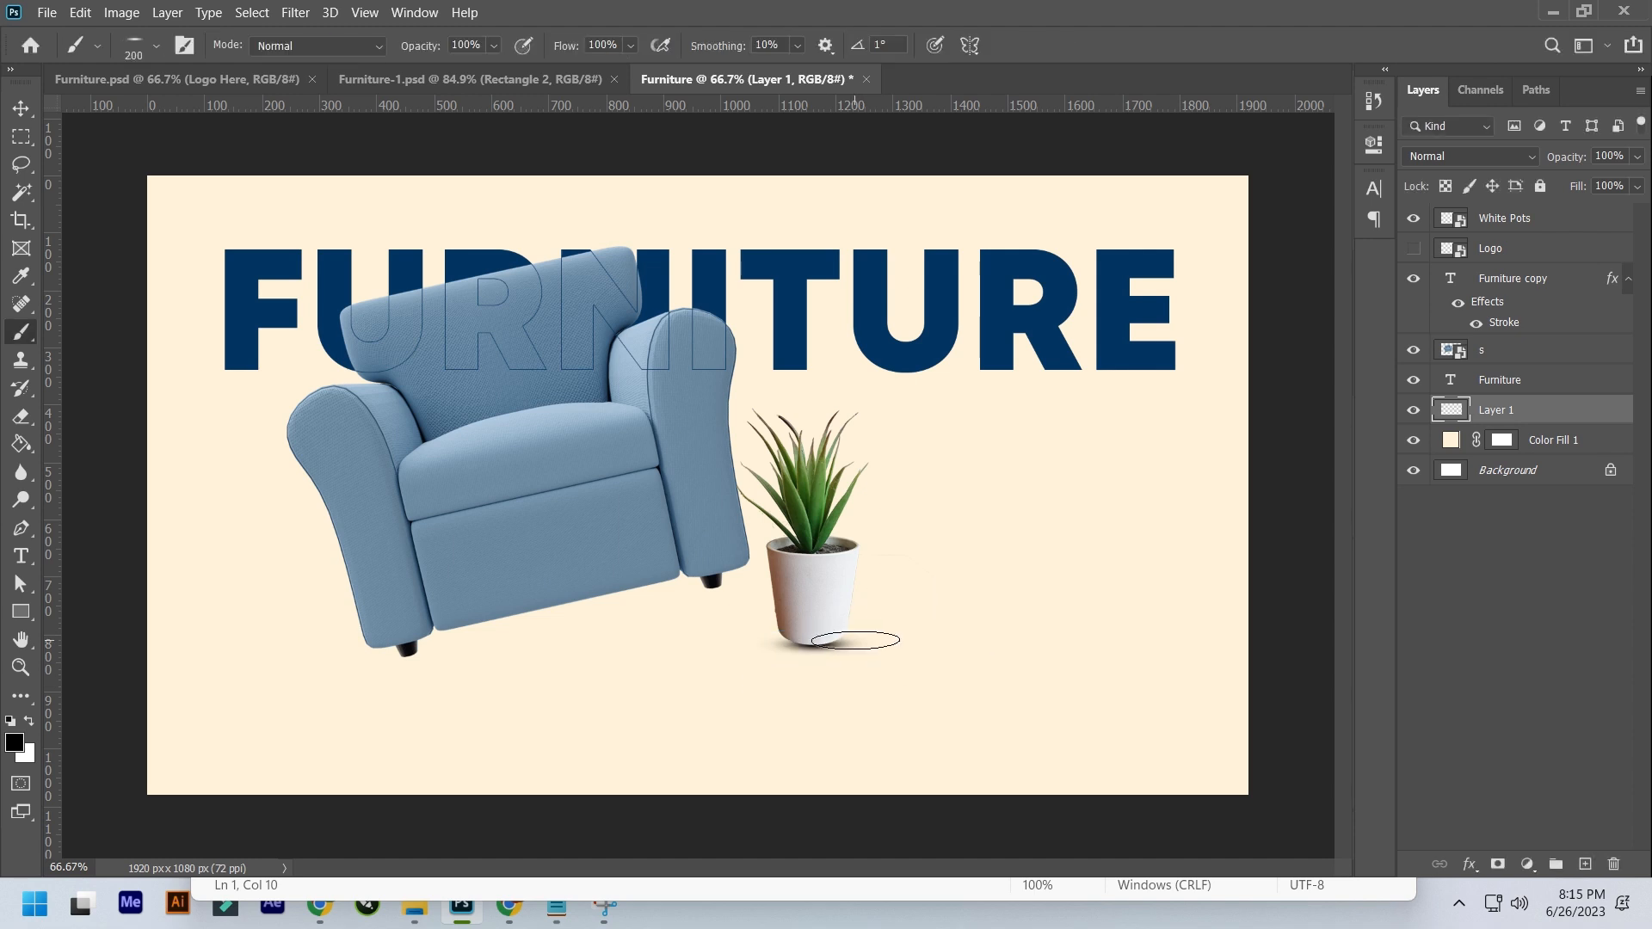
# - Duplicate the pot's shadow and stretch the copy beneath the armchair's lower front foot
pyautogui.press('v')
pyautogui.moveTo(863, 652); pyautogui.dragTo(605, 622)
pyautogui.hotkey('ctrl', 't')
pyautogui.moveTo(481, 659); pyautogui.dragTo(473, 659)
pyautogui.moveTo(597, 622); pyautogui.dragTo(892, 574)
pyautogui.moveTo(476, 673)
pyautogui.mouseDown()
pyautogui.moveTo(550, 672)
pyautogui.moveTo(456, 680)
pyautogui.mouseUp()
pyautogui.press('Return')
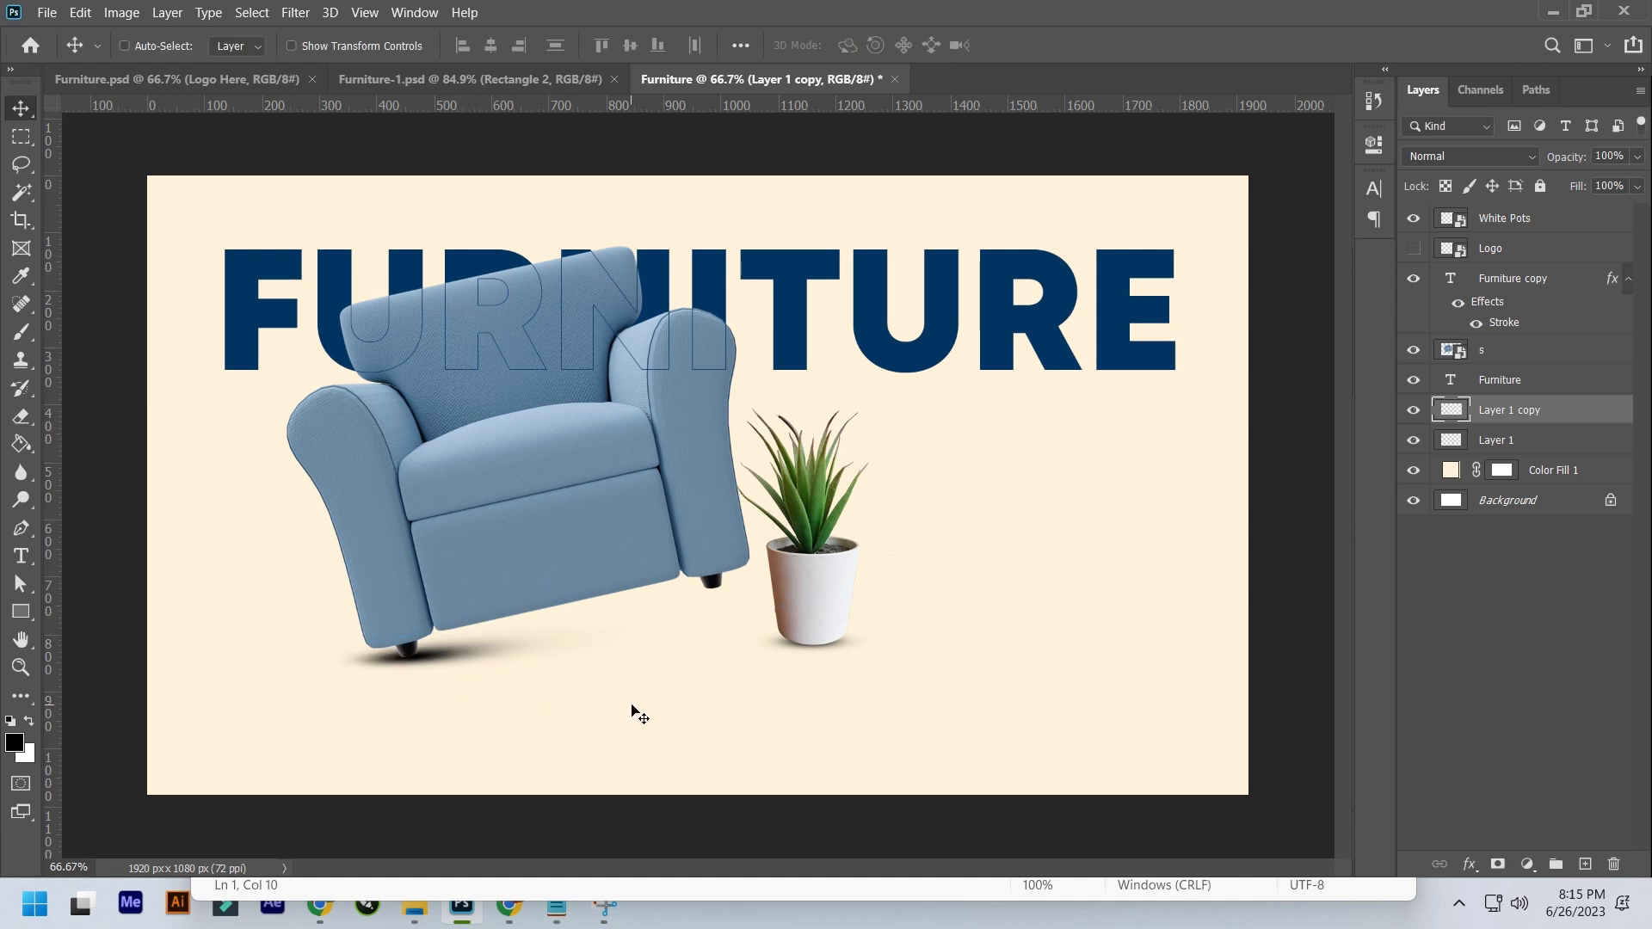
# - Narrow the armchair's shadow so it sits tightly under the foot
pyautogui.hotkey('ctrl', 't')
pyautogui.moveTo(656, 629); pyautogui.dragTo(486, 667)
pyautogui.press('Return')
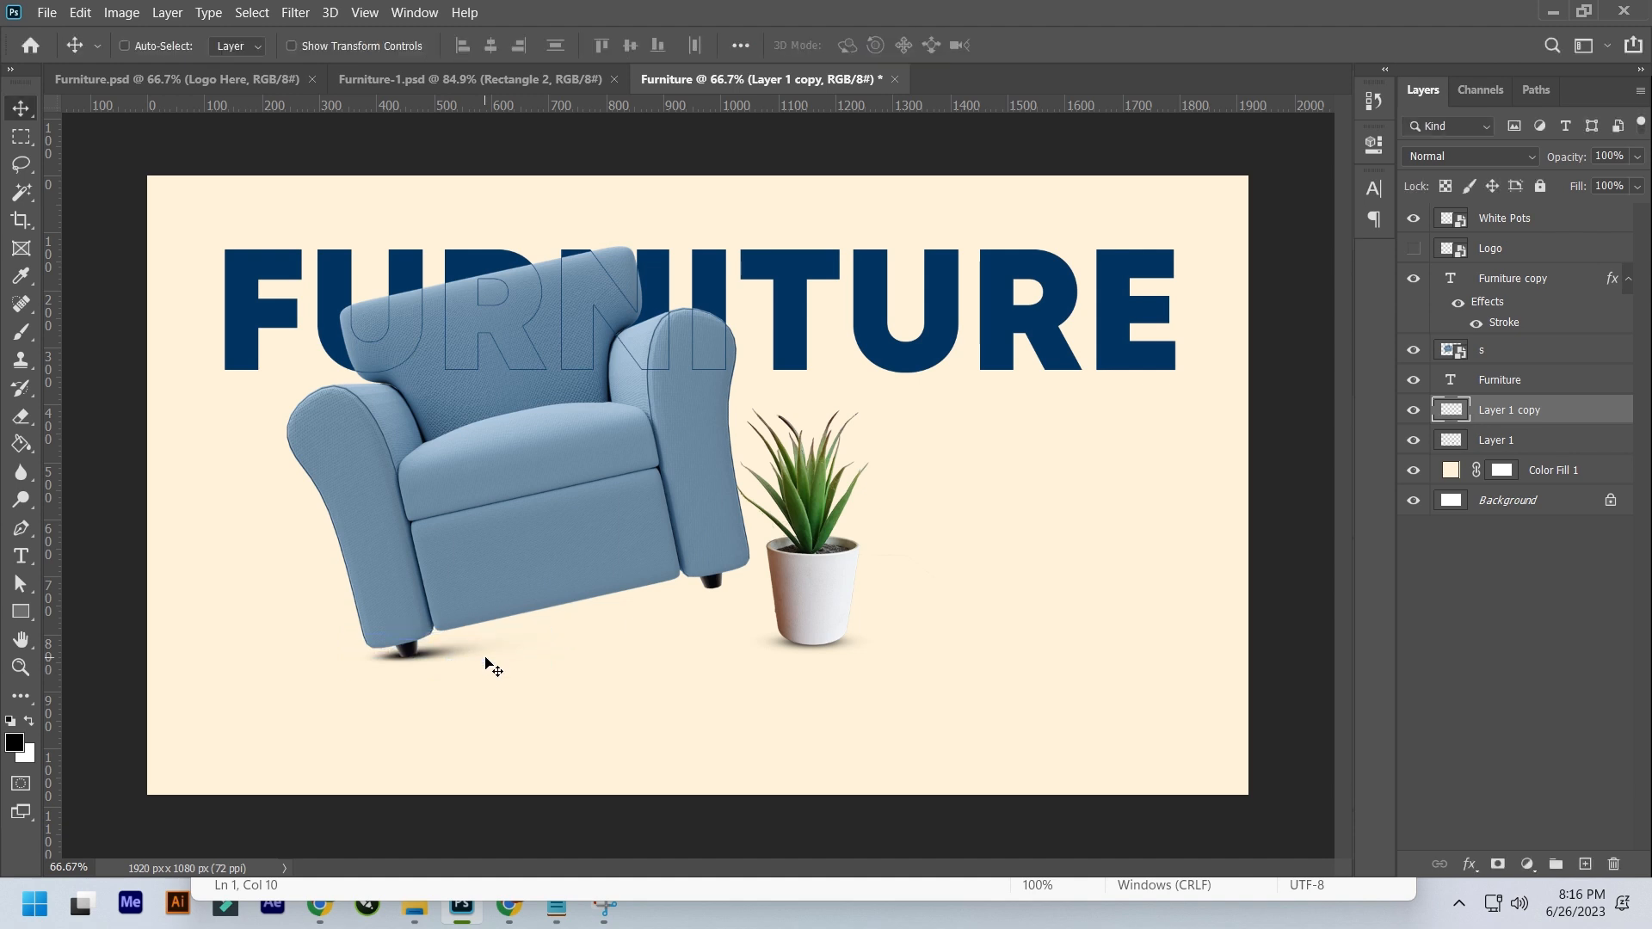
# - Rotate the armchair's shadow by 0.86° and lower its layer opacity to 74%
pyautogui.hotkey('ctrl', 't')
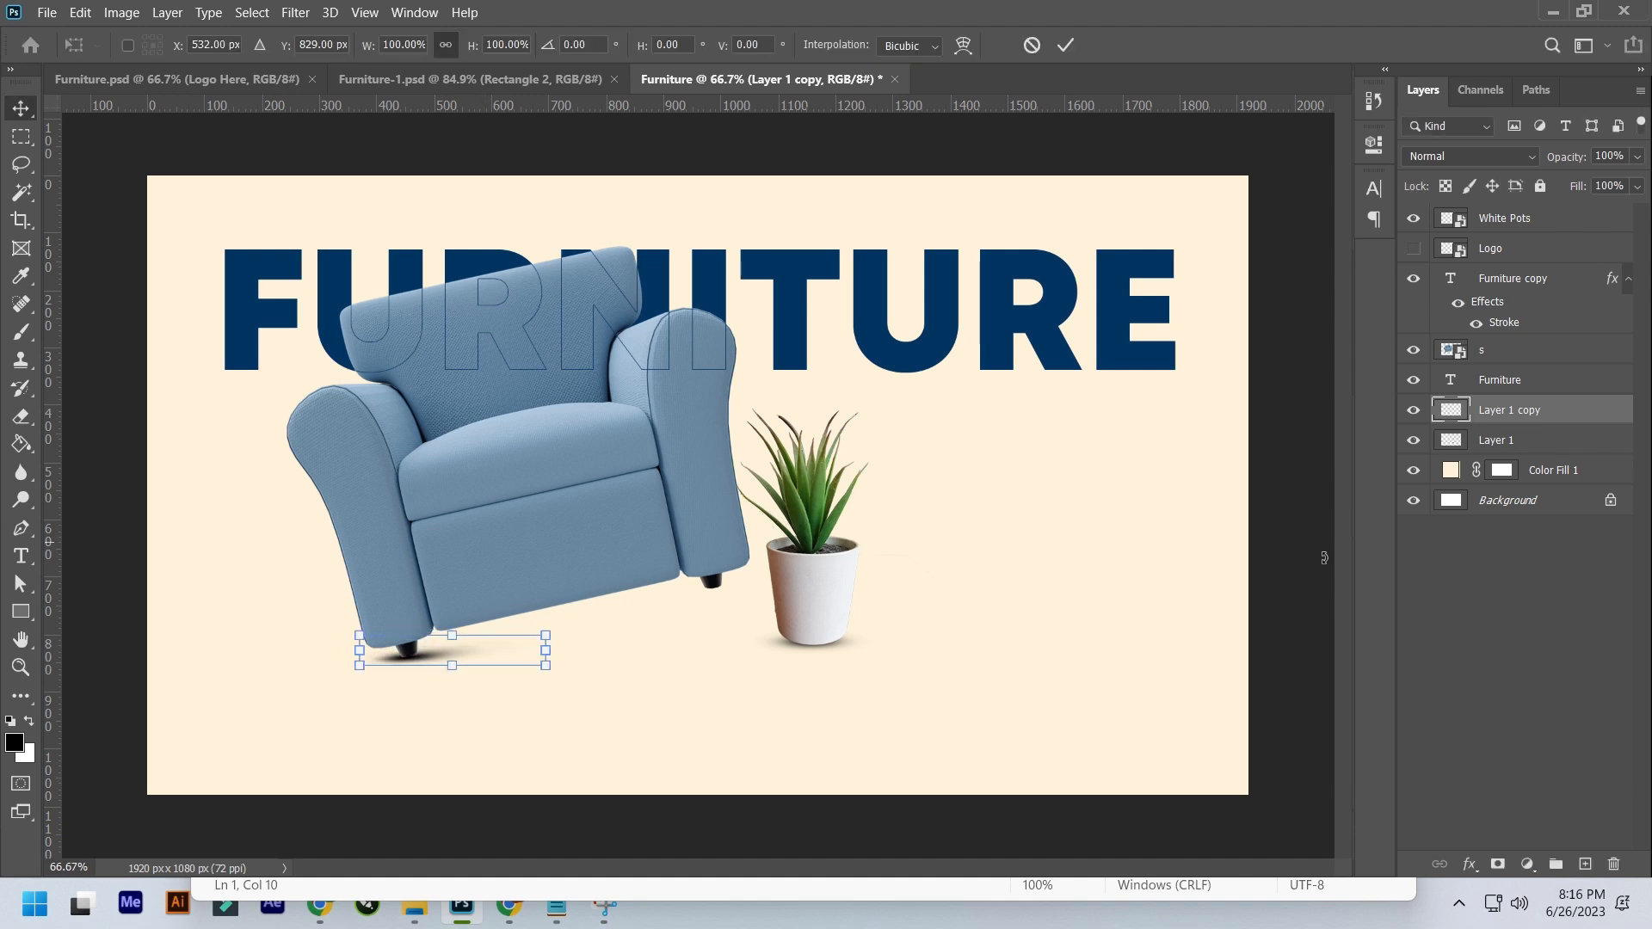
pyautogui.moveTo(585, 628); pyautogui.dragTo(586, 637)
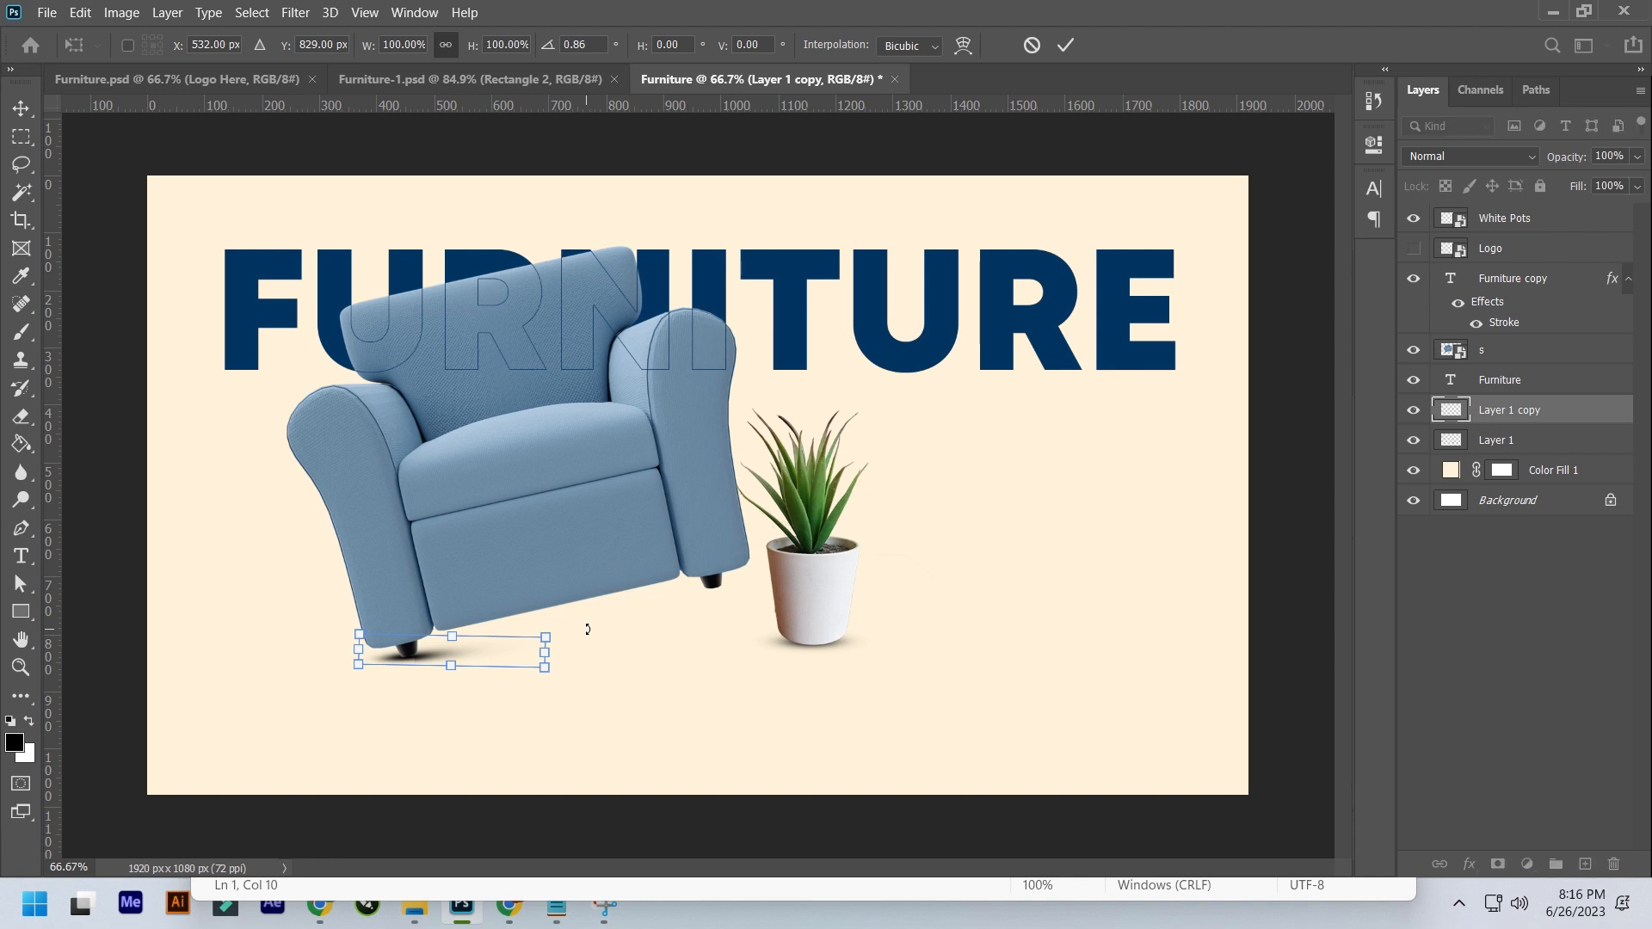
pyautogui.press('Return')
pyautogui.moveTo(1579, 155); pyautogui.dragTo(1561, 164)
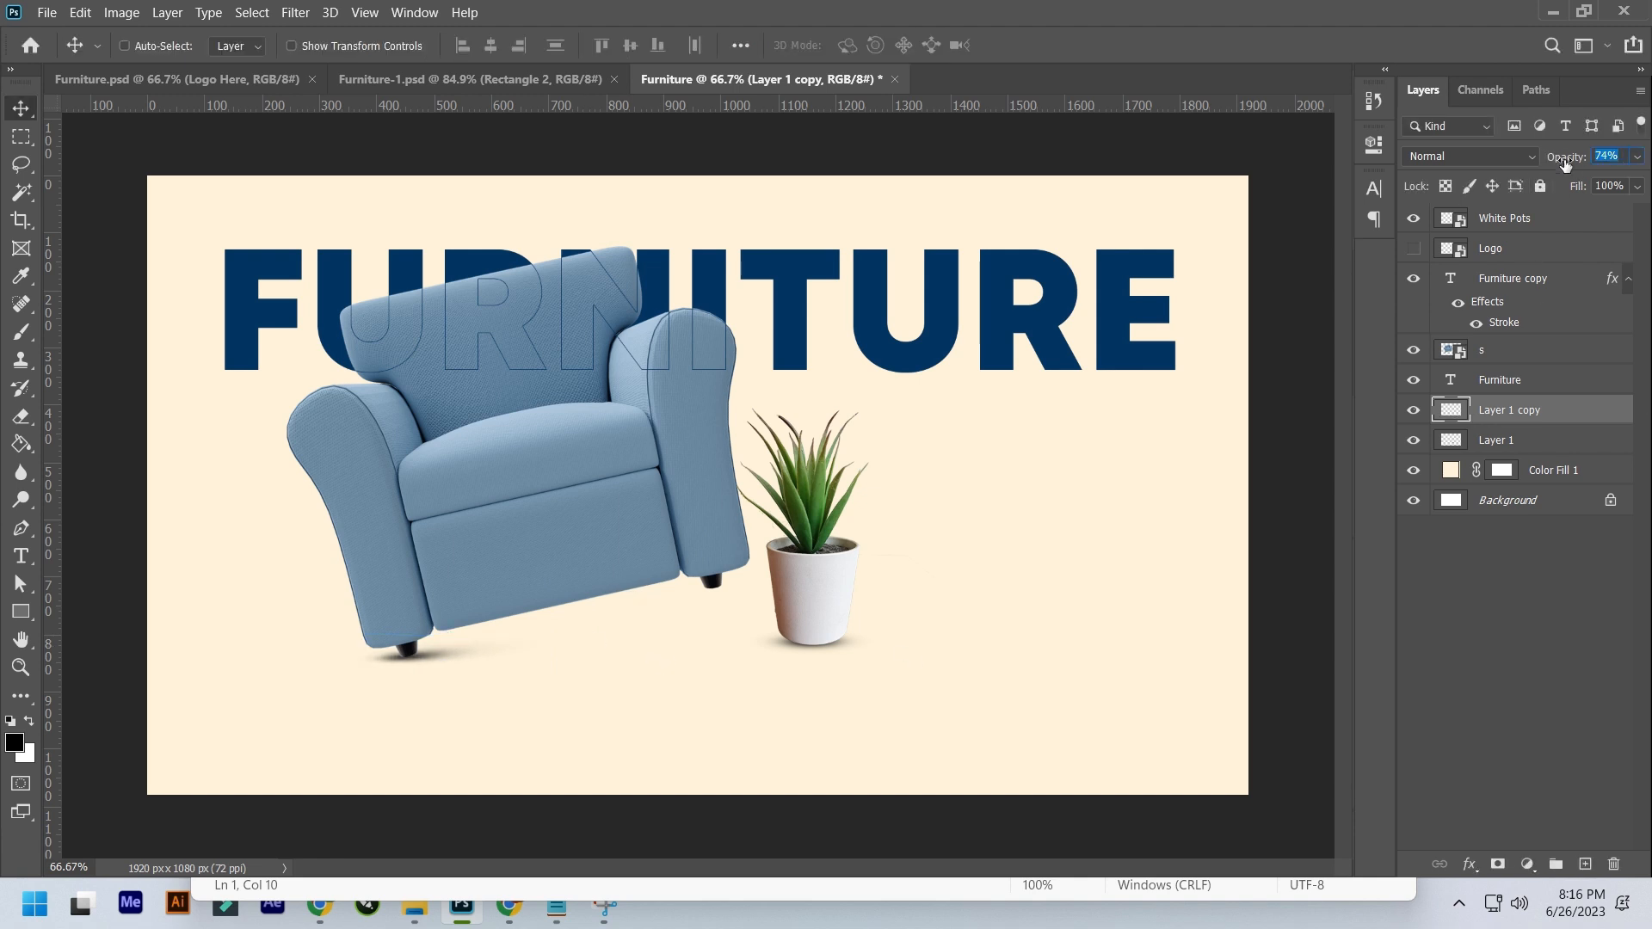
# - Copy the tagline "We design everything we make." from the text file and paste it as text beside the plant
pyautogui.click(557, 907)
pyautogui.moveTo(374, 472); pyautogui.dragTo(195, 456)
pyautogui.hotkey('ctrl', 'c')
pyautogui.click(824, 233)
pyautogui.press('t')
pyautogui.click(928, 464)
pyautogui.hotkey('ctrl', 'v')
pyautogui.hotkey('ctrl', 'Return')
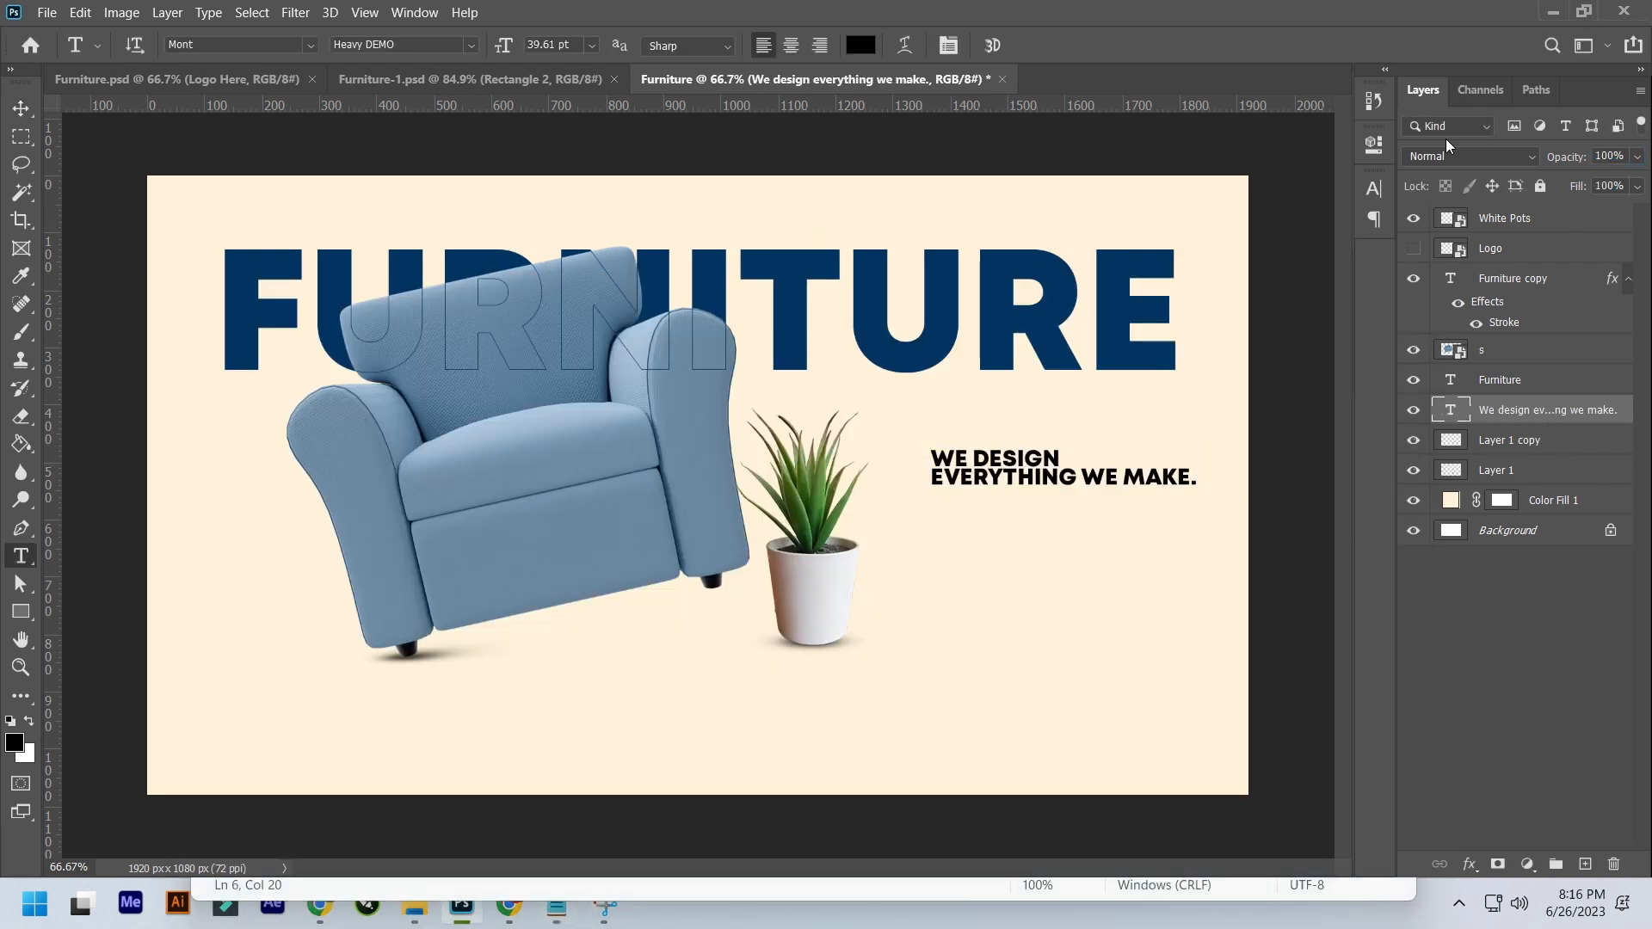
# - Set the tagline's font to Poppins Medium
pyautogui.click(1374, 188)
pyautogui.write('Helvetica')
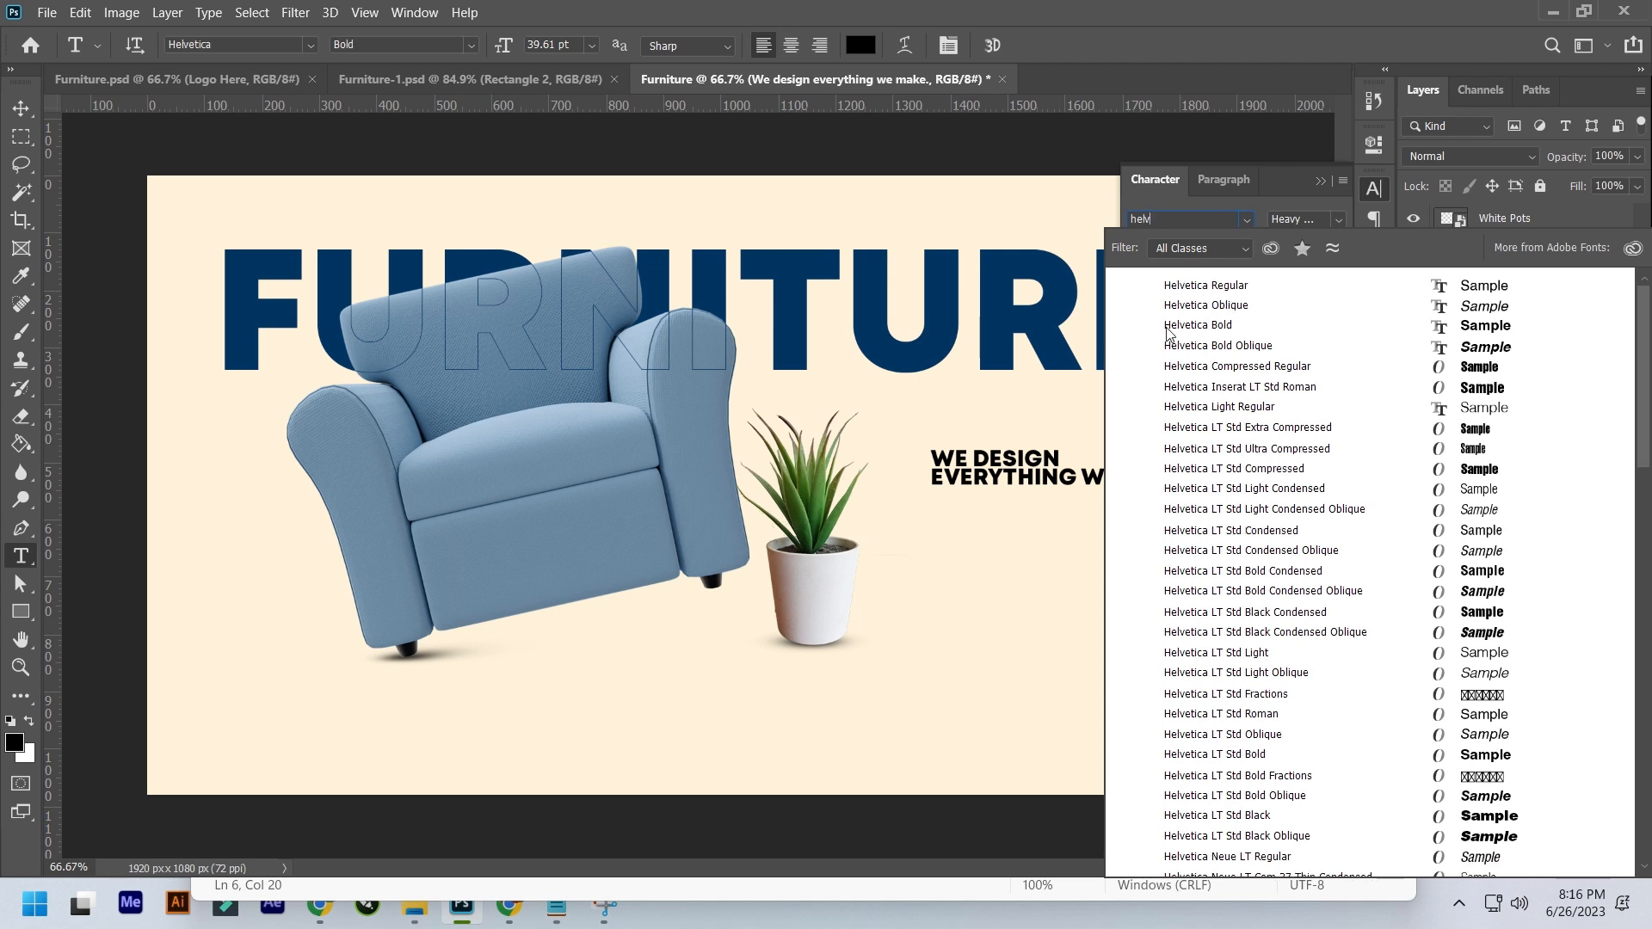
pyautogui.write('Poppins')
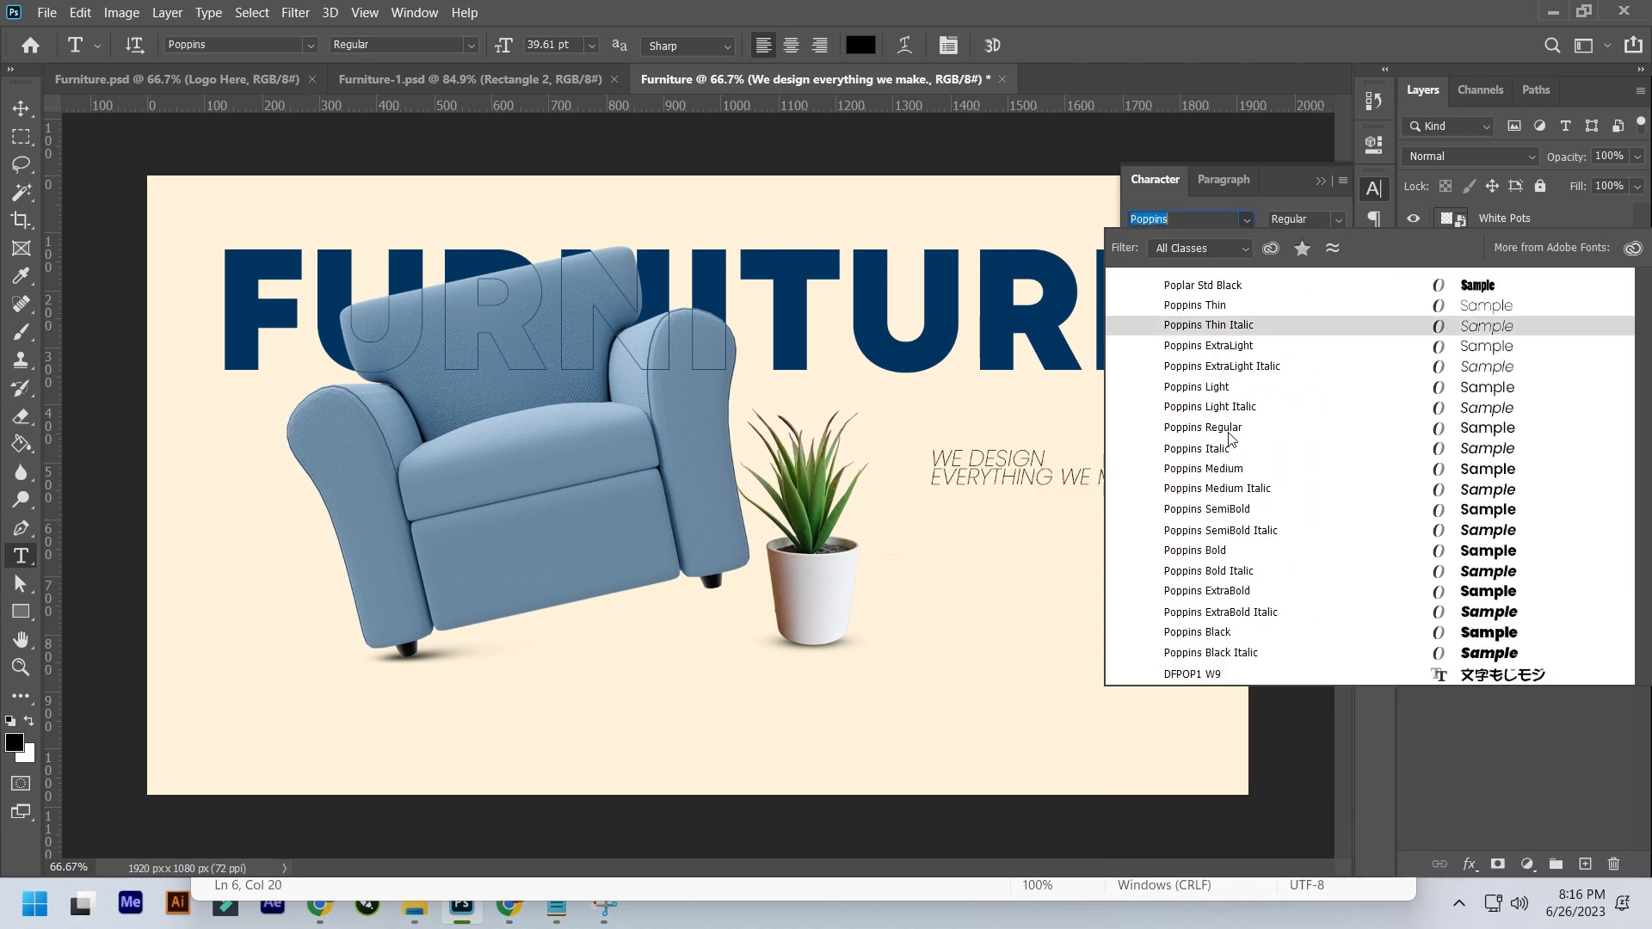
pyautogui.click(1231, 475)
# - Turn off all caps for the tagline and set its leading to Auto
pyautogui.click(1198, 337)
pyautogui.click(1339, 245)
pyautogui.click(1299, 267)
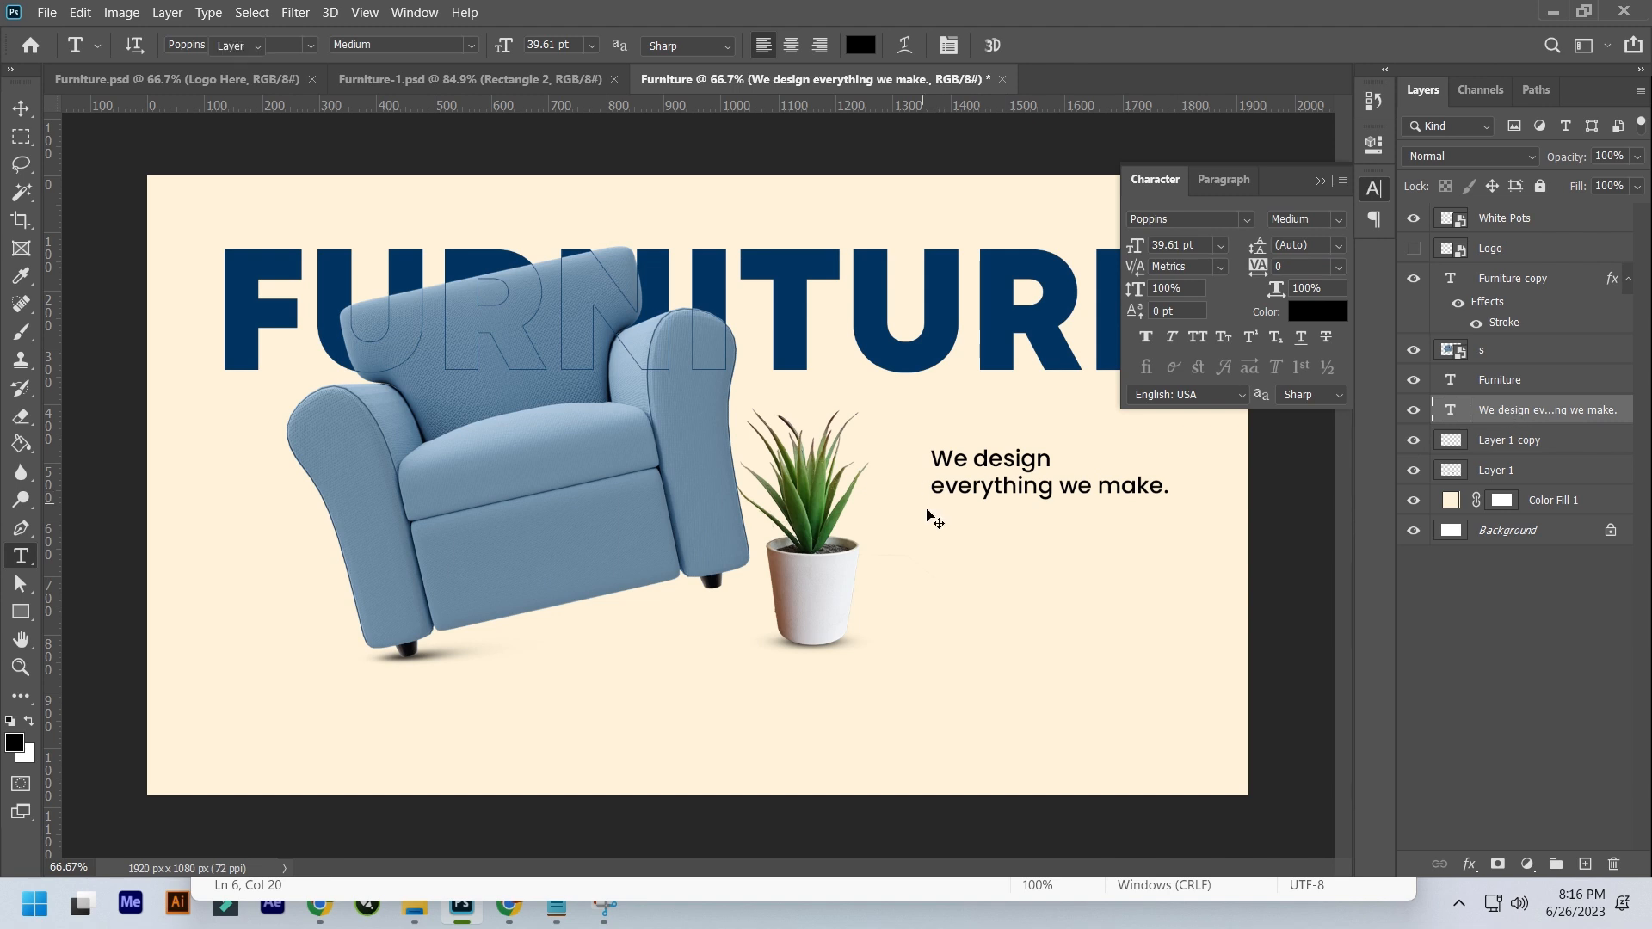
# - Shift the tagline slightly down and left, and bring its layer to the top of the stack
pyautogui.press('v')
pyautogui.moveTo(1029, 489); pyautogui.dragTo(1011, 506)
pyautogui.click(1374, 189)
pyautogui.click(1500, 380)
pyautogui.moveTo(1515, 410); pyautogui.dragTo(1513, 220)
# - Draw a horizontal line 170 px wide and 2 px high beneath the tagline
pyautogui.rightClick(21, 612)
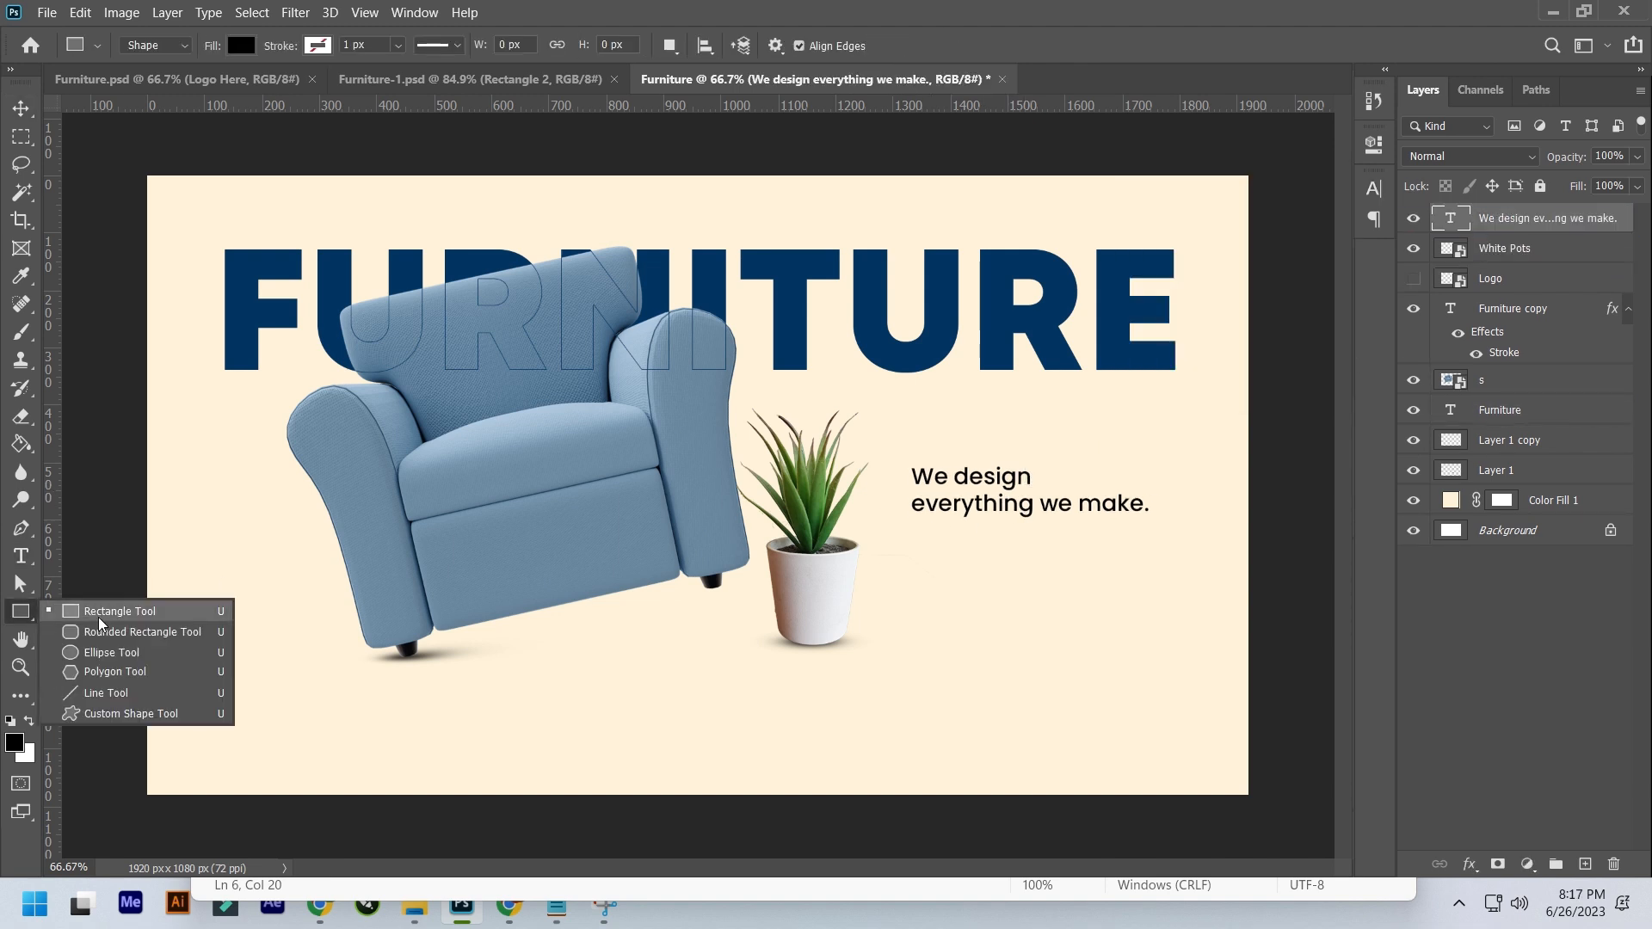
pyautogui.click(95, 694)
pyautogui.moveTo(909, 528); pyautogui.dragTo(1009, 529)
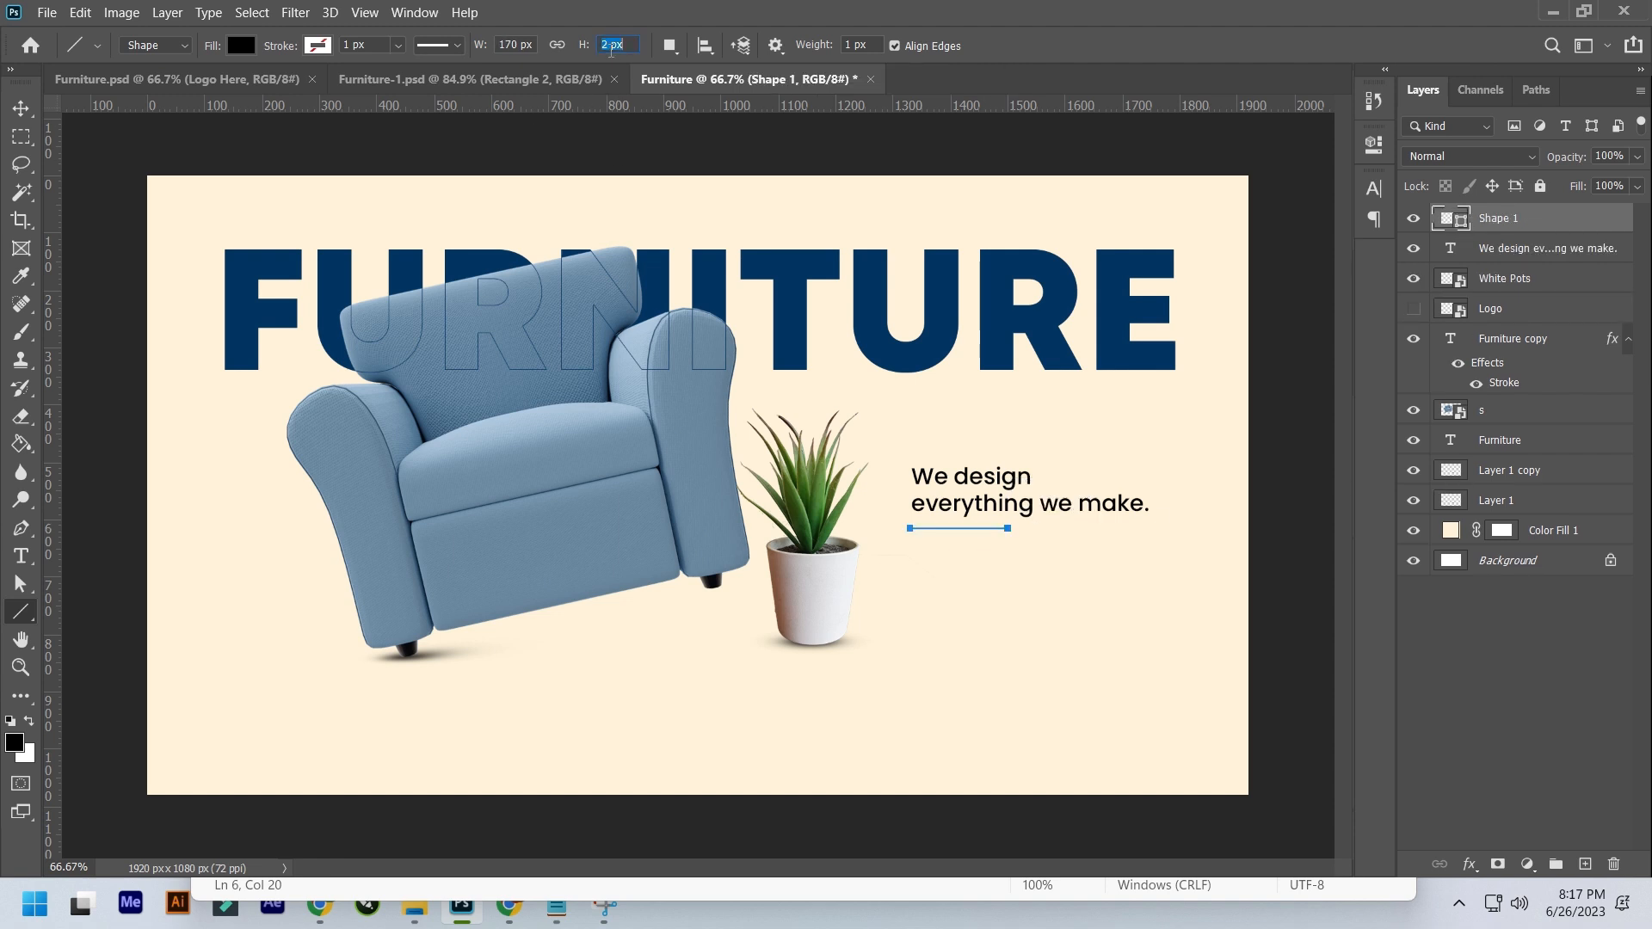
pyautogui.press('Return')
# - Align the left edges of the line and the tagline
pyautogui.keyDown('shift'); pyautogui.click(1508, 249); pyautogui.keyUp('shift')
pyautogui.click(718, 46)
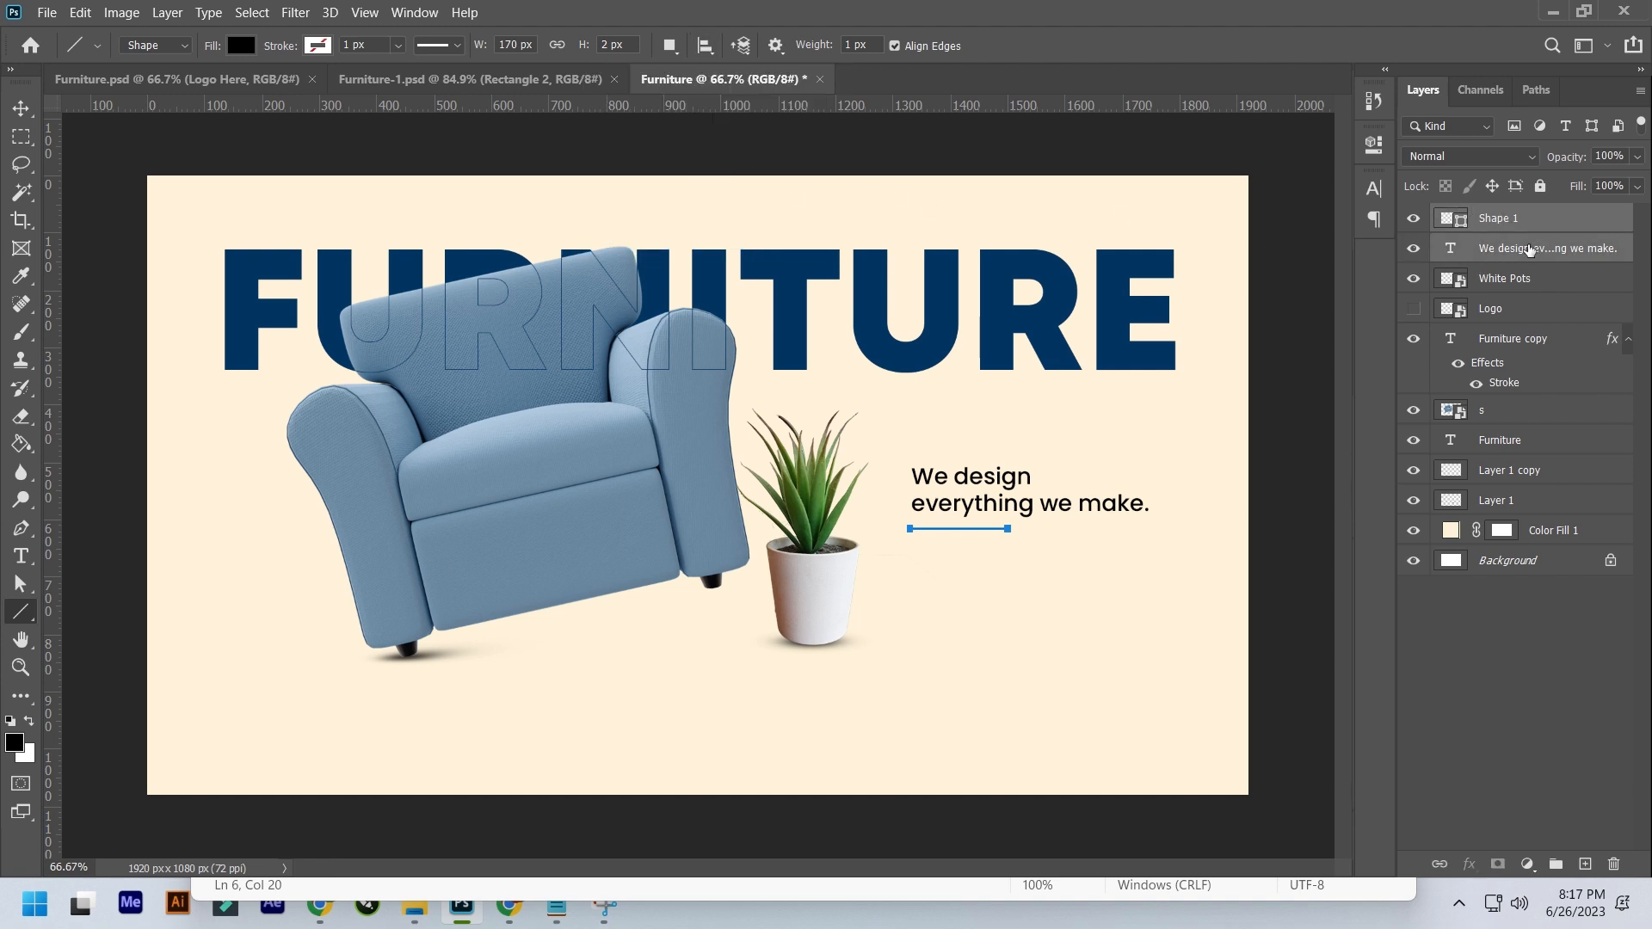
pyautogui.press('v')
pyautogui.click(466, 44)
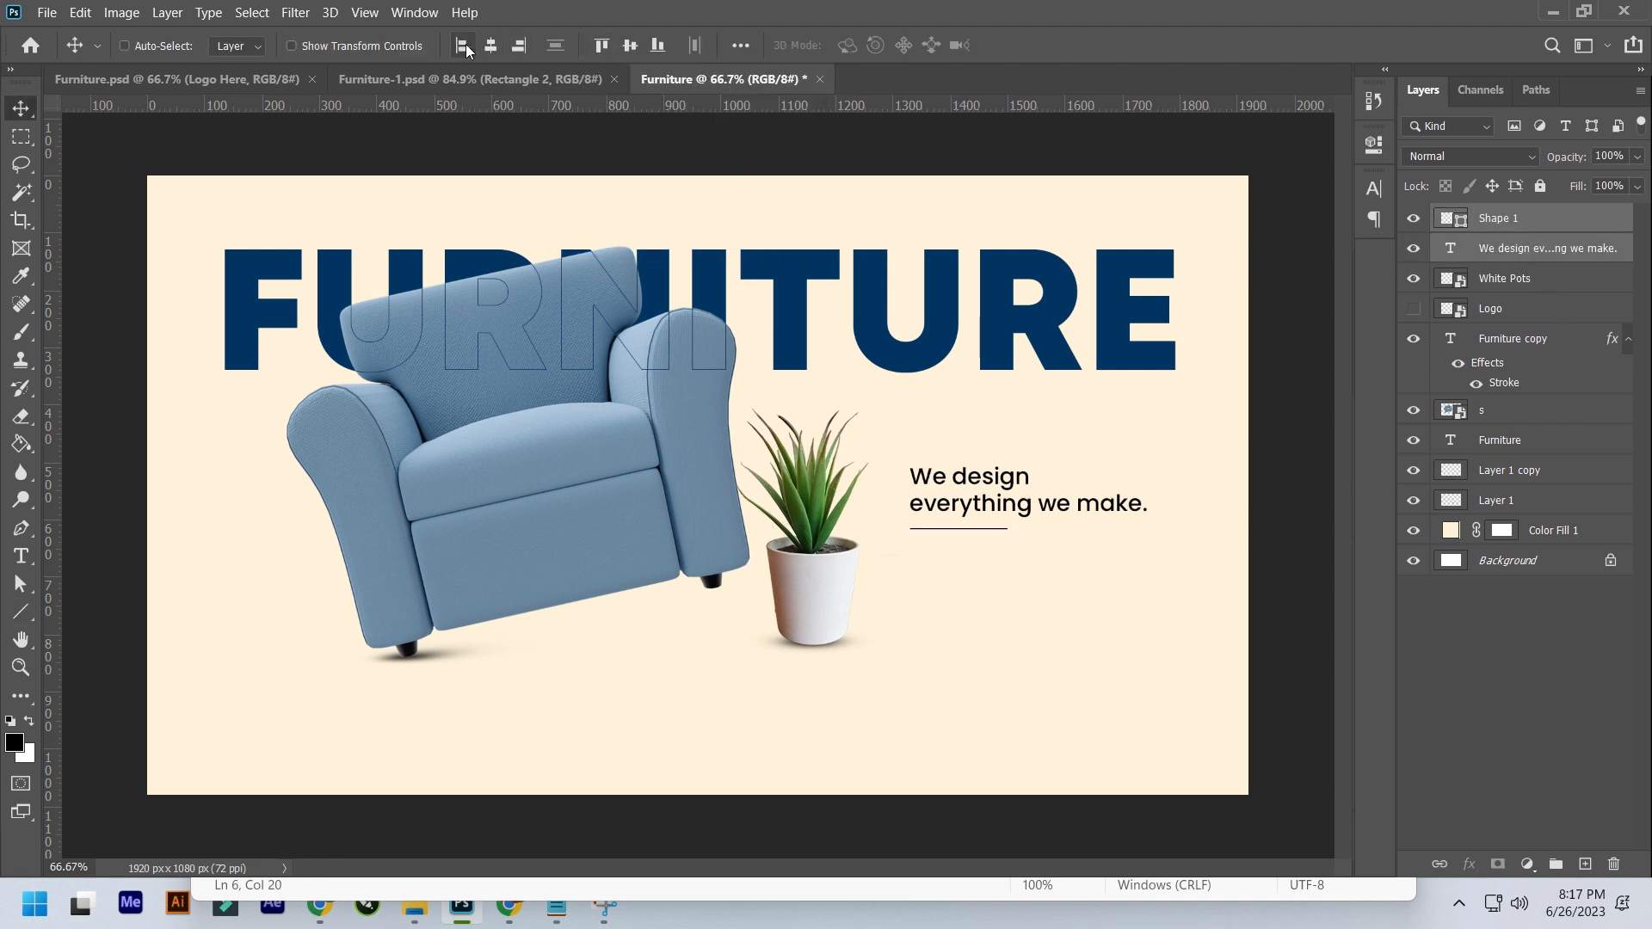
# - Draw a button rectangle about 175 x 56 px with slightly rounded corners below the line
pyautogui.click(1517, 229)
pyautogui.rightClick(21, 612)
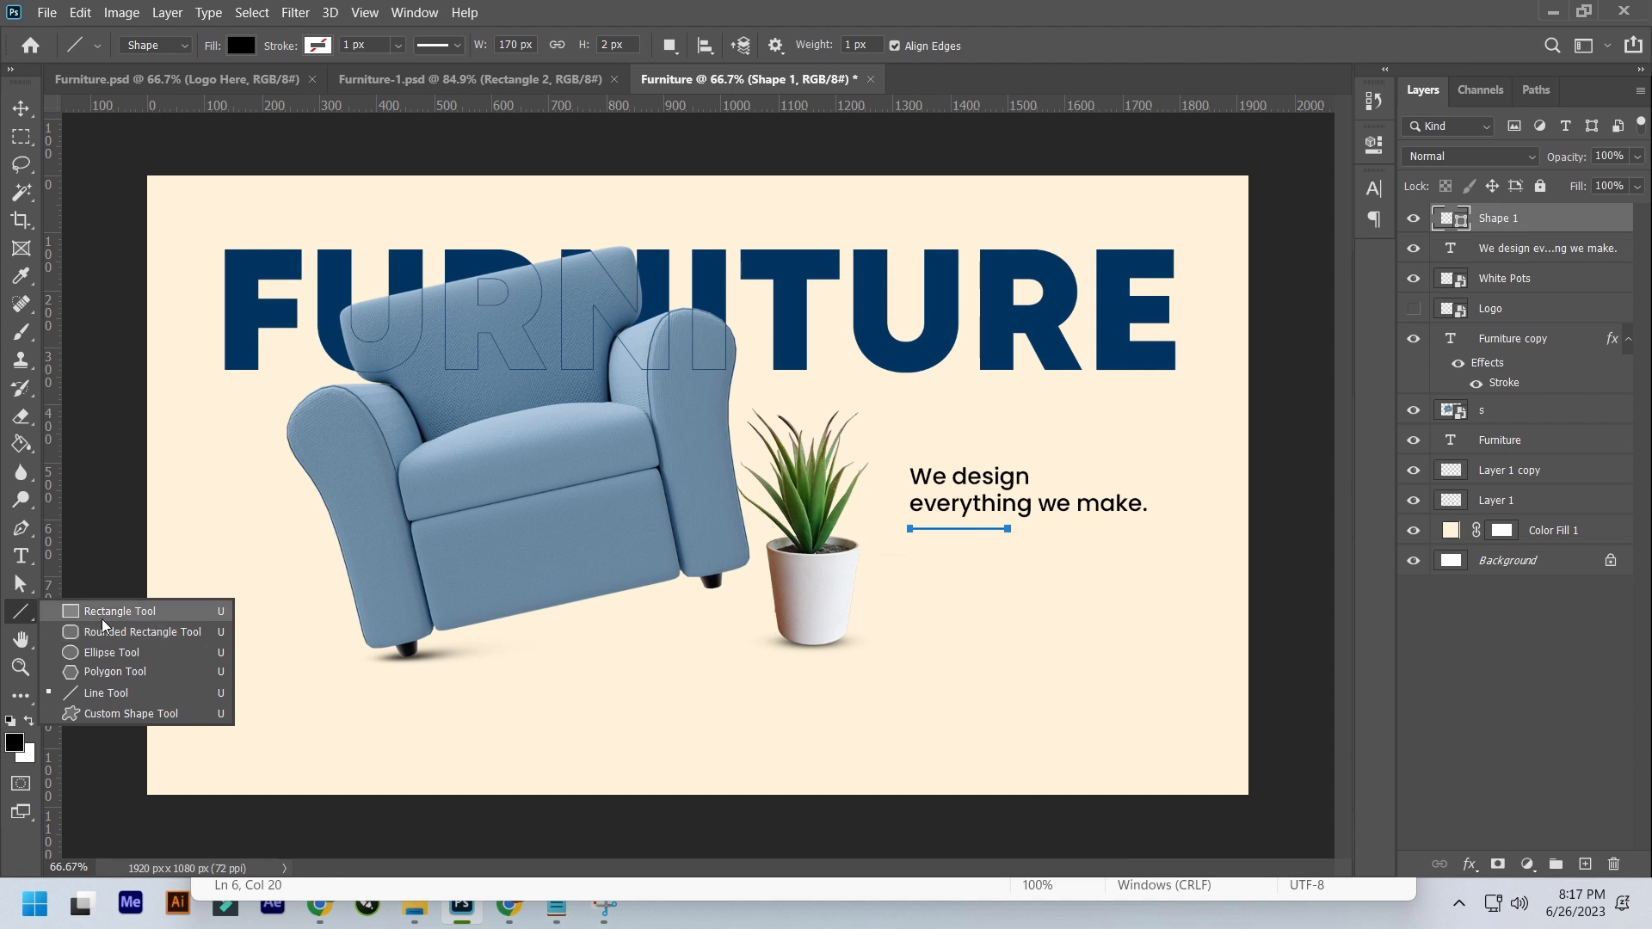
pyautogui.click(103, 608)
pyautogui.moveTo(908, 570); pyautogui.dragTo(1006, 600)
pyautogui.moveTo(1064, 353); pyautogui.dragTo(1067, 358)
# - Fill the button rectangle with the recently used dark navy blue
pyautogui.click(1069, 271)
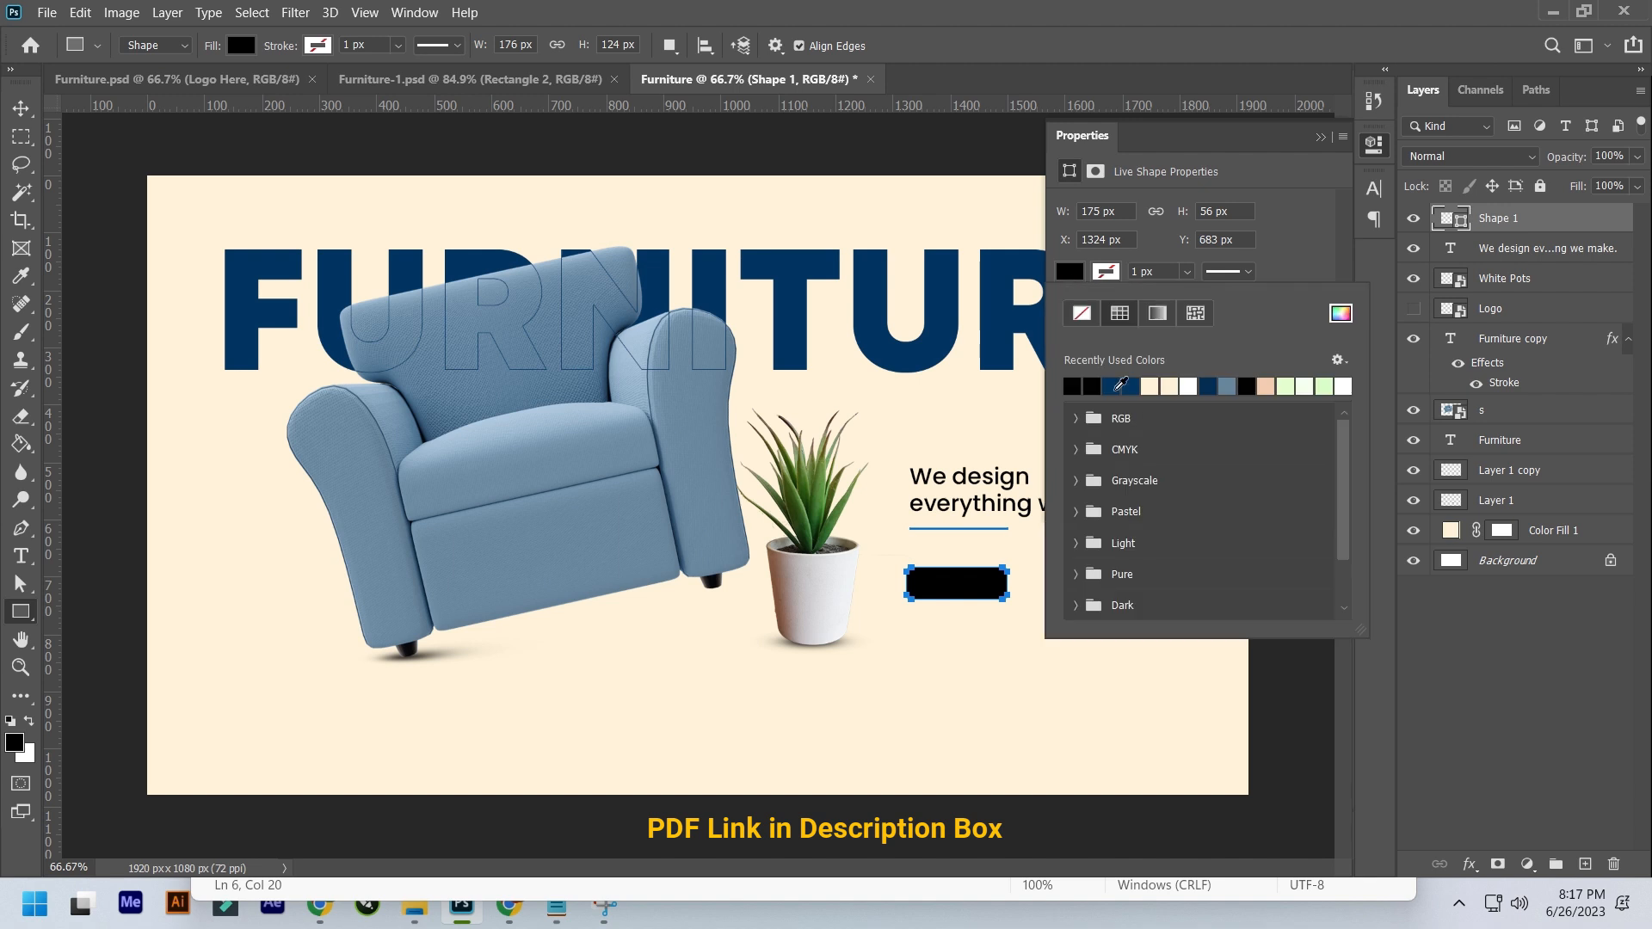
pyautogui.click(1123, 384)
pyautogui.click(1322, 137)
# - Add the text "Shop Now" below and to the right of the button rectangle and colour it white
pyautogui.press('t')
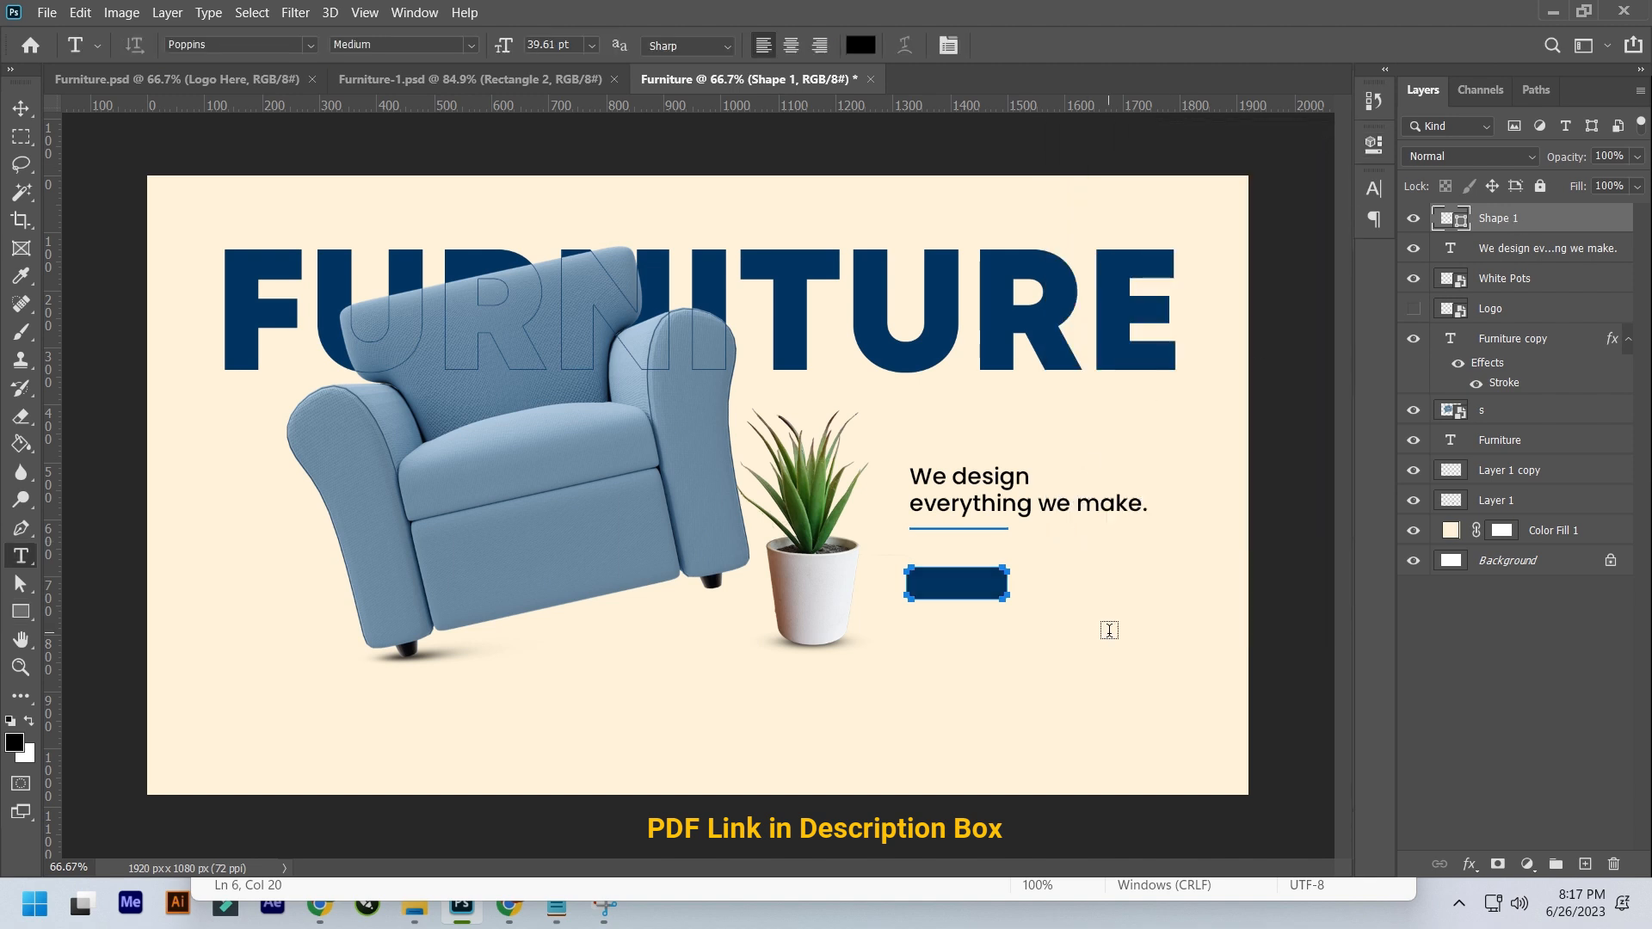
pyautogui.click(1108, 631)
pyautogui.write('Shop Now')
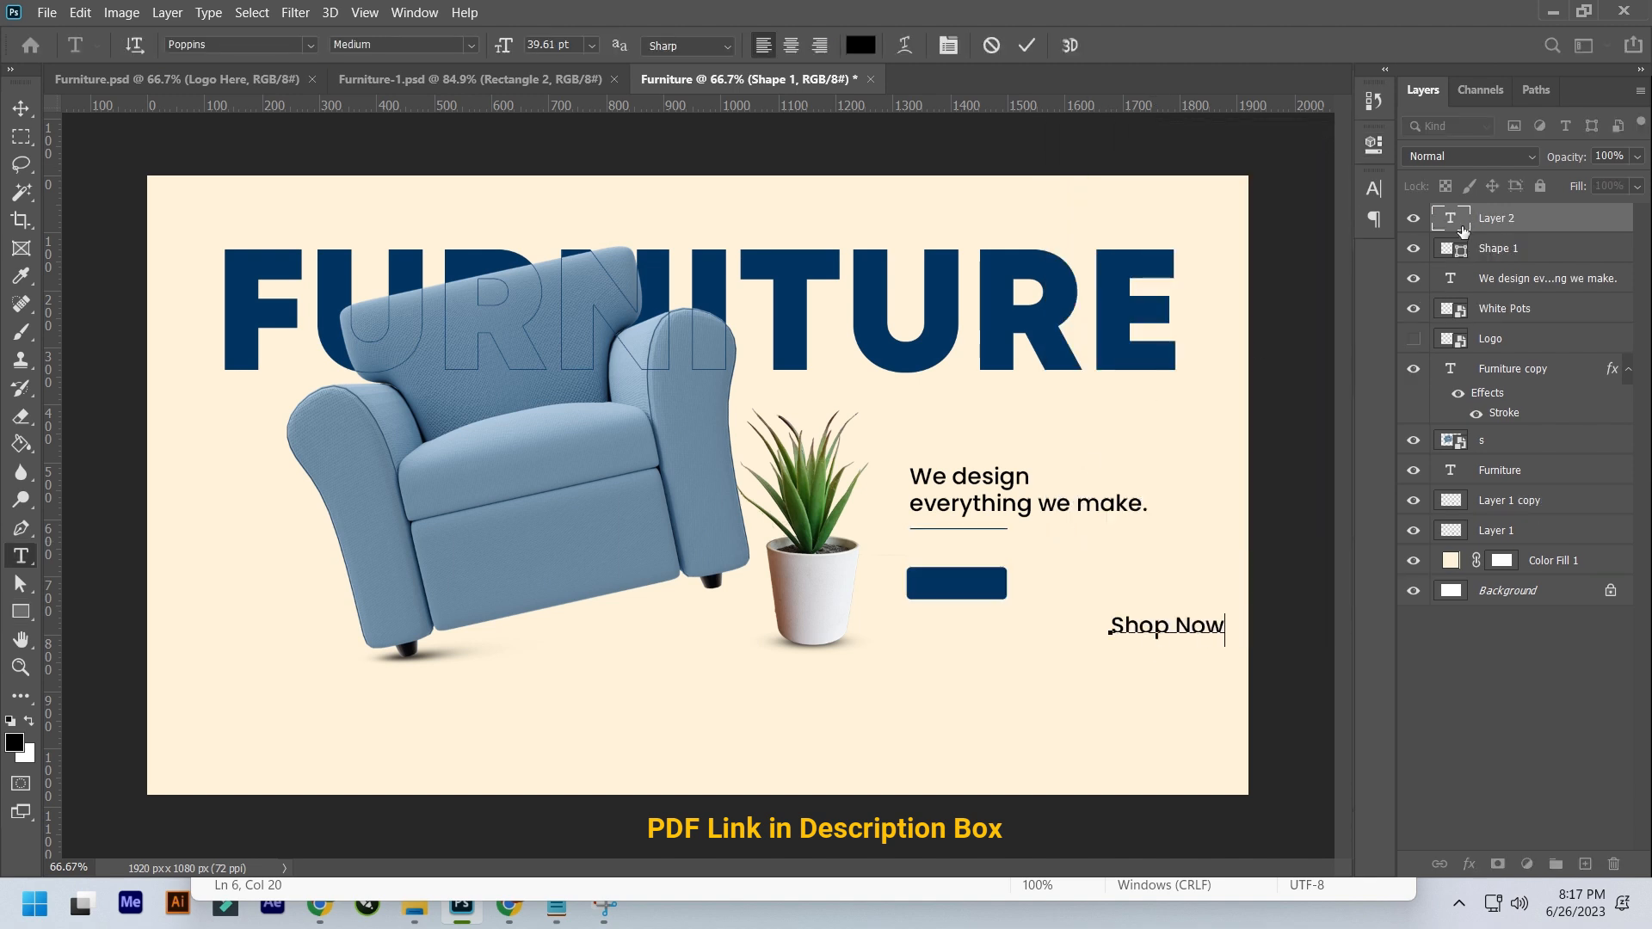
pyautogui.click(1463, 231)
pyautogui.click(1376, 191)
pyautogui.click(1333, 309)
pyautogui.moveTo(1187, 225); pyautogui.dragTo(990, 72)
pyautogui.click(1568, 144)
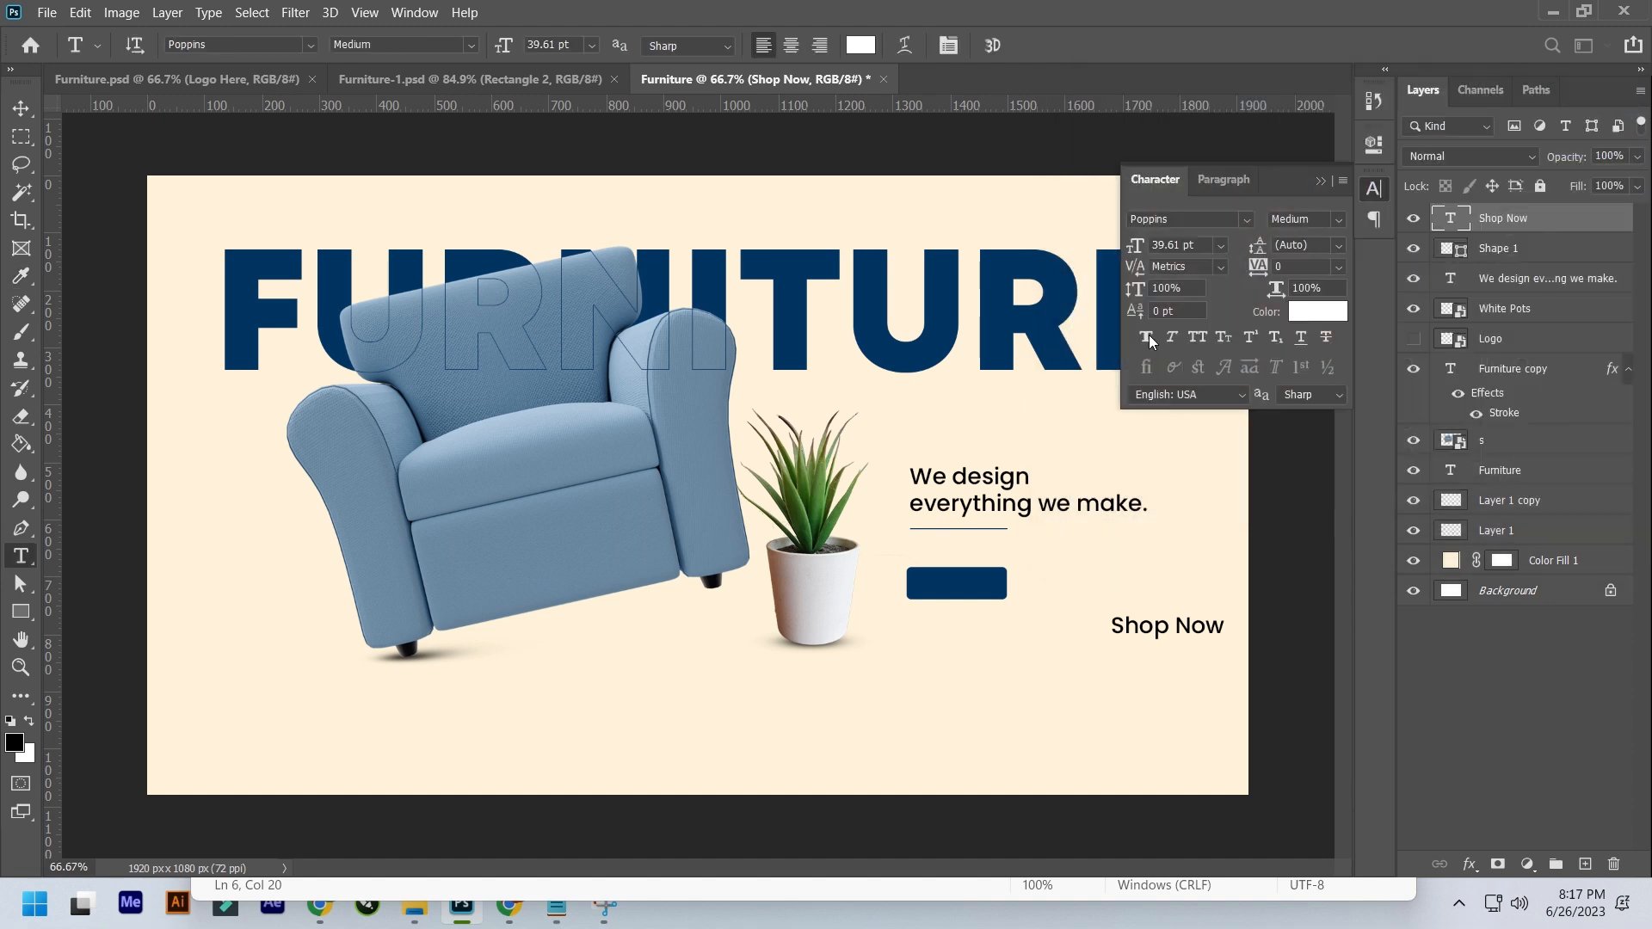
# - Try to centre the Shop Now text and the line-and-button shape layer on each other horizontally and vertically
pyautogui.click(1148, 337)
pyautogui.press('super')
pyautogui.press('super')
pyautogui.click(1515, 249)
pyautogui.keyDown('shift'); pyautogui.click(1484, 220); pyautogui.keyUp('shift')
pyautogui.press('v')
pyautogui.click(491, 45)
pyautogui.click(630, 45)
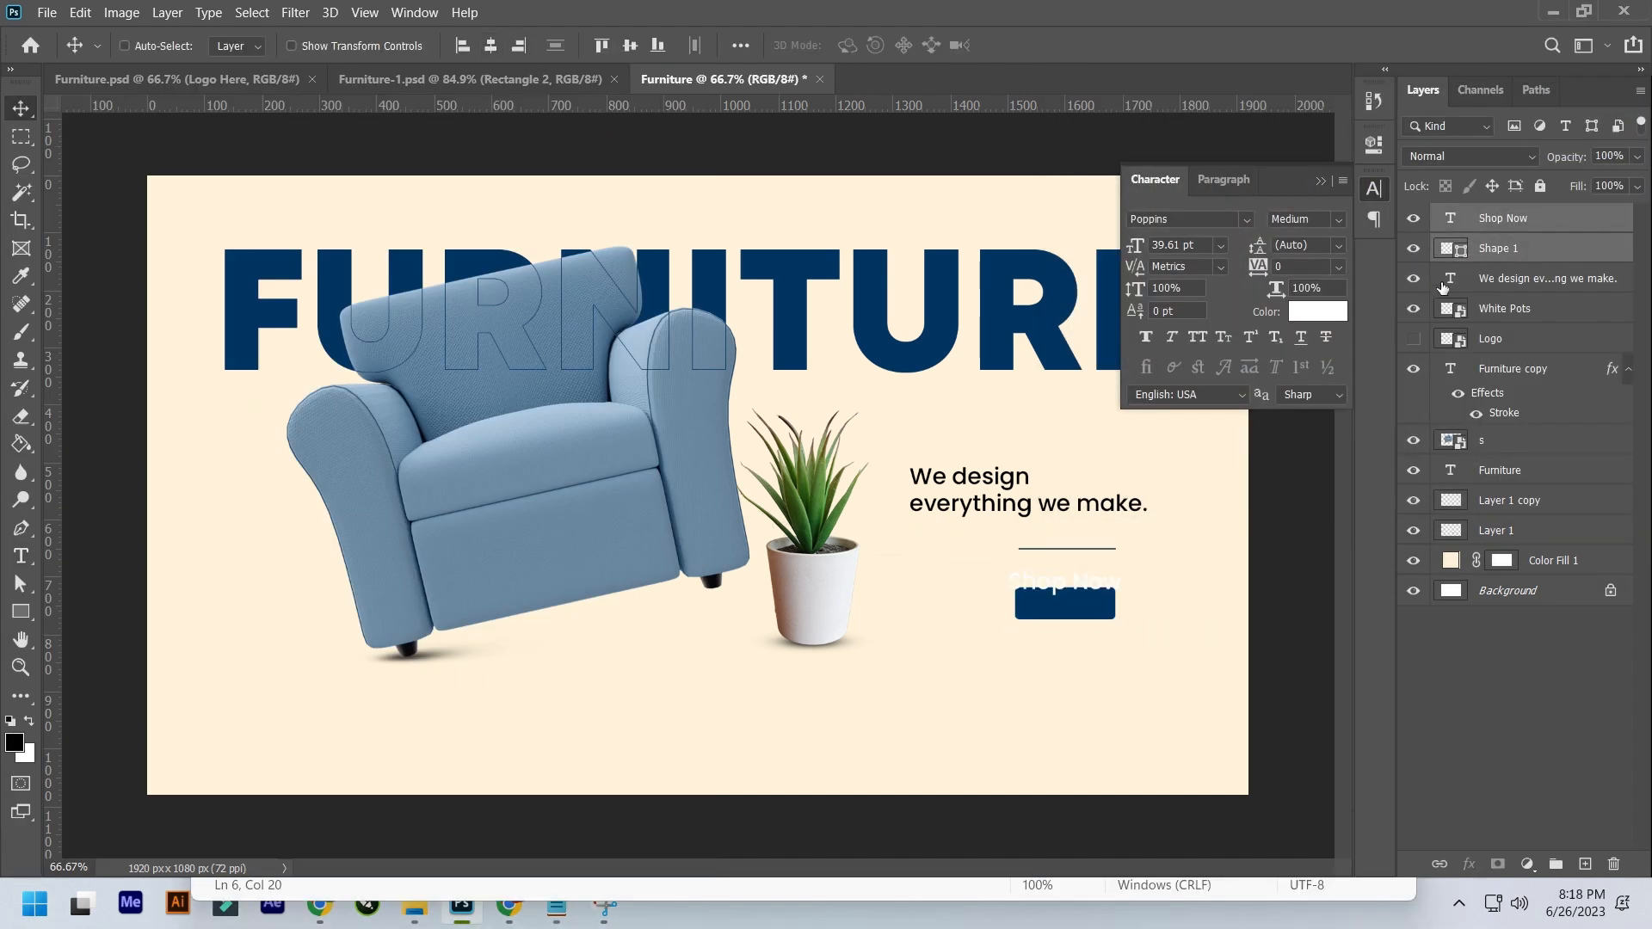
# - Reduce the Shop Now text to 25.61 pt and set it in all caps
pyautogui.click(1503, 218)
pyautogui.press('t')
pyautogui.click(1080, 585)
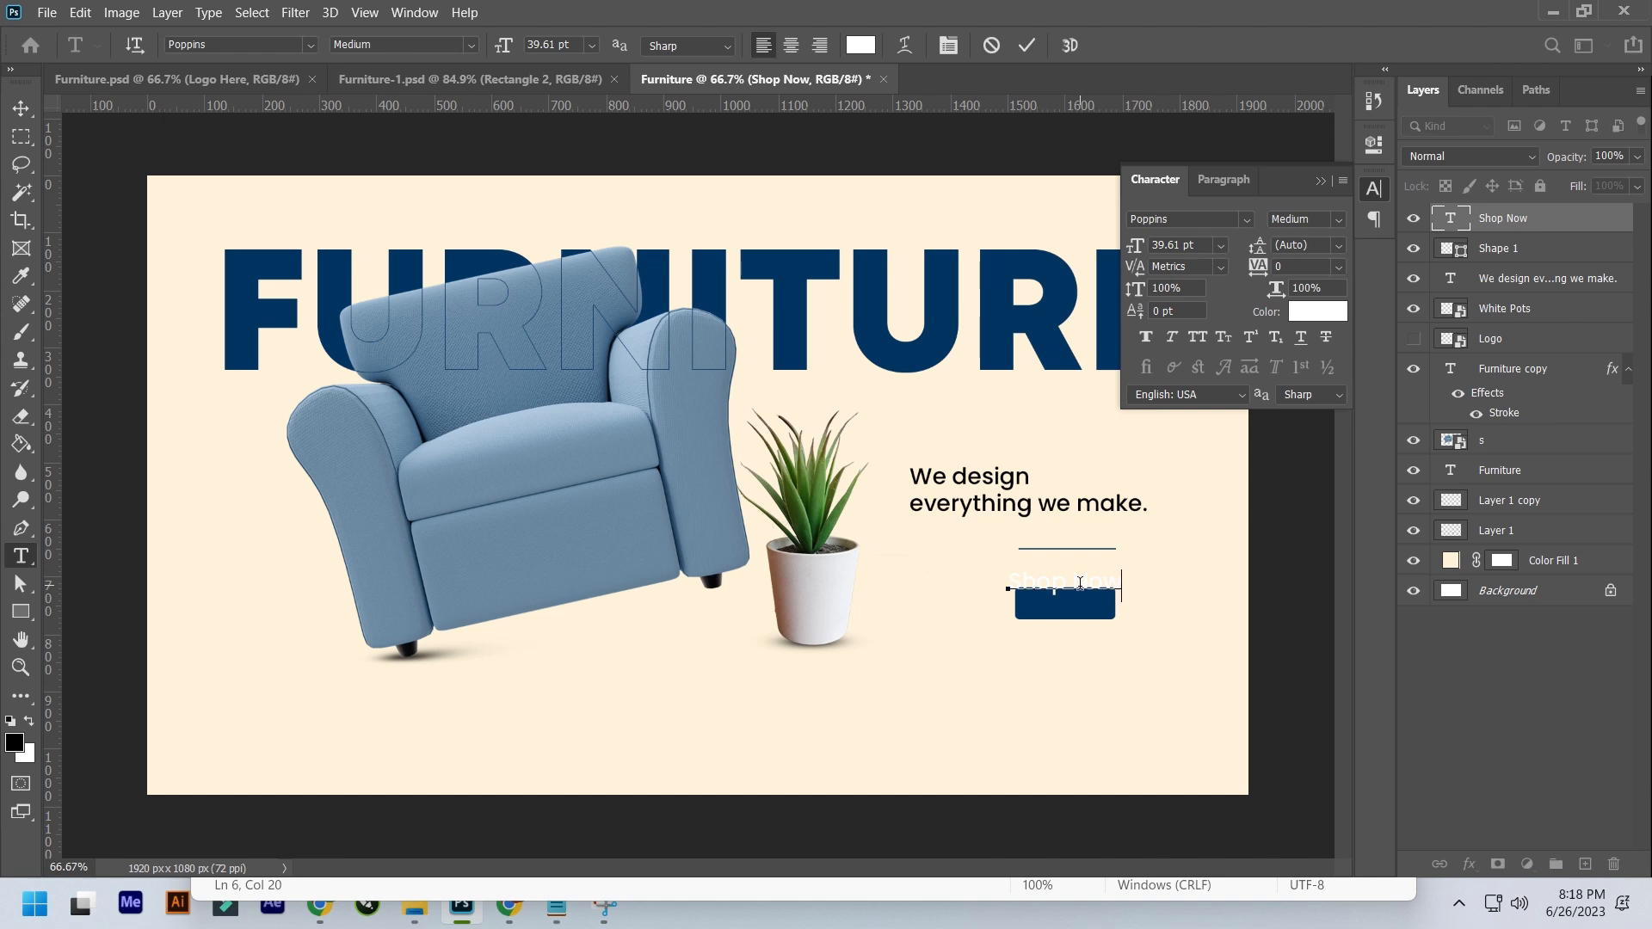
pyautogui.doubleClick(1086, 586)
pyautogui.click(1532, 228)
pyautogui.moveTo(1136, 246); pyautogui.dragTo(1124, 245)
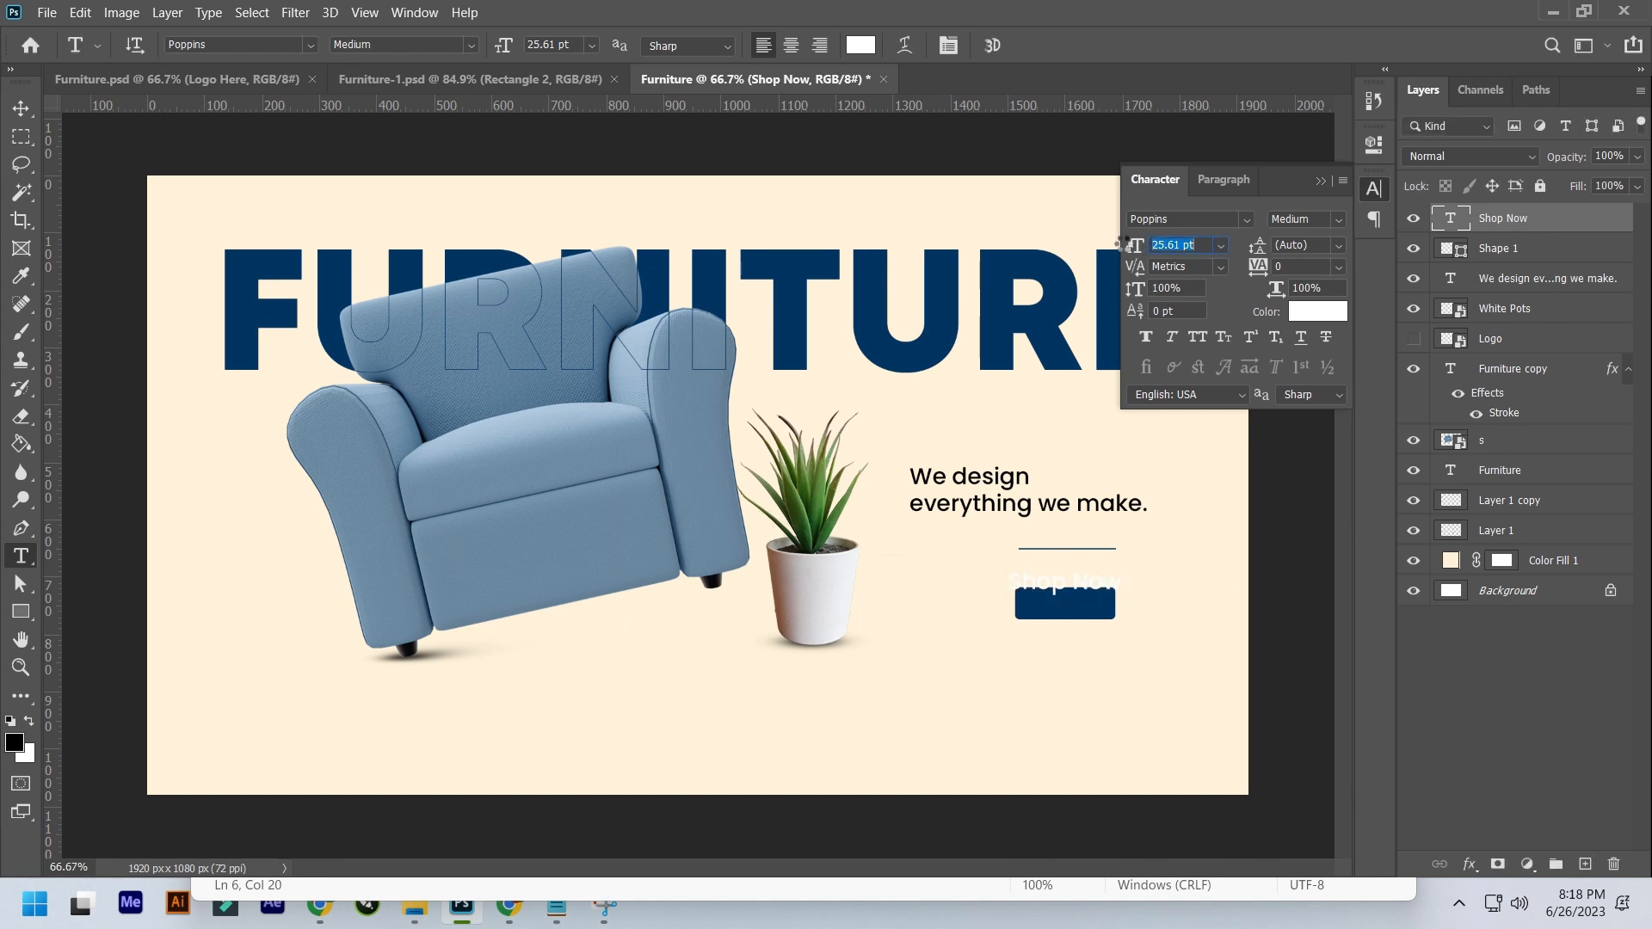
# - Nudge the Shop Now text and the line-and-button shape together about 6 px to the left
pyautogui.keyDown('shift'); pyautogui.click(1502, 248); pyautogui.keyUp('shift')
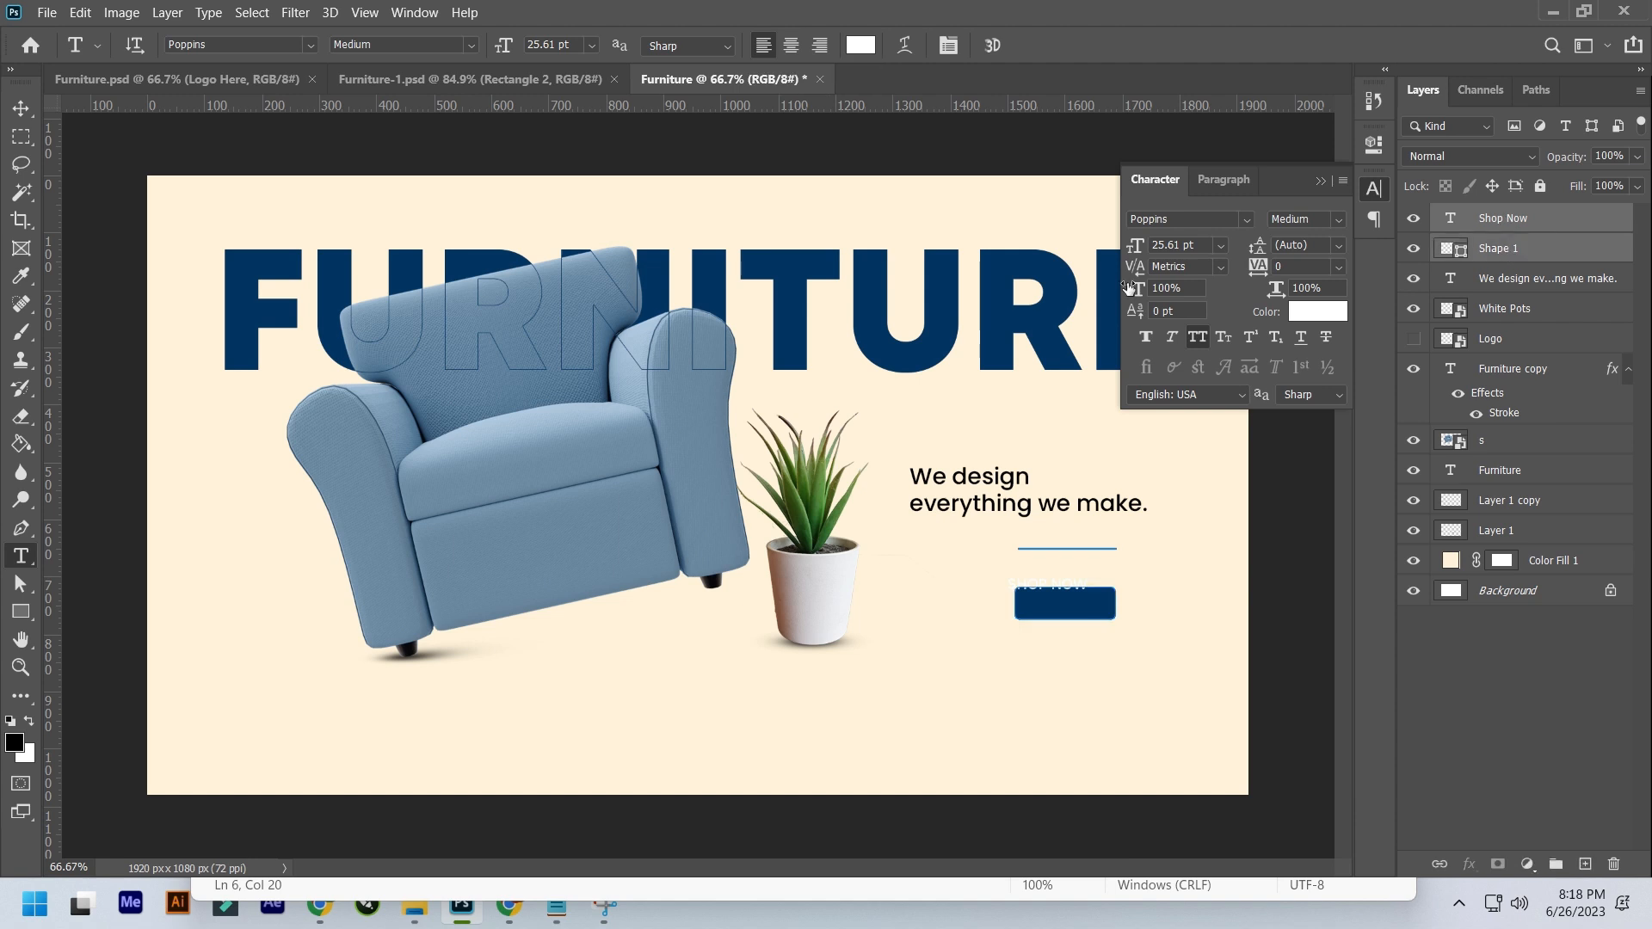
pyautogui.press('v')
pyautogui.press('Left')
pyautogui.press('Left')
pyautogui.press('Left')
pyautogui.press('Left')
pyautogui.press('Left')
pyautogui.press('Left')
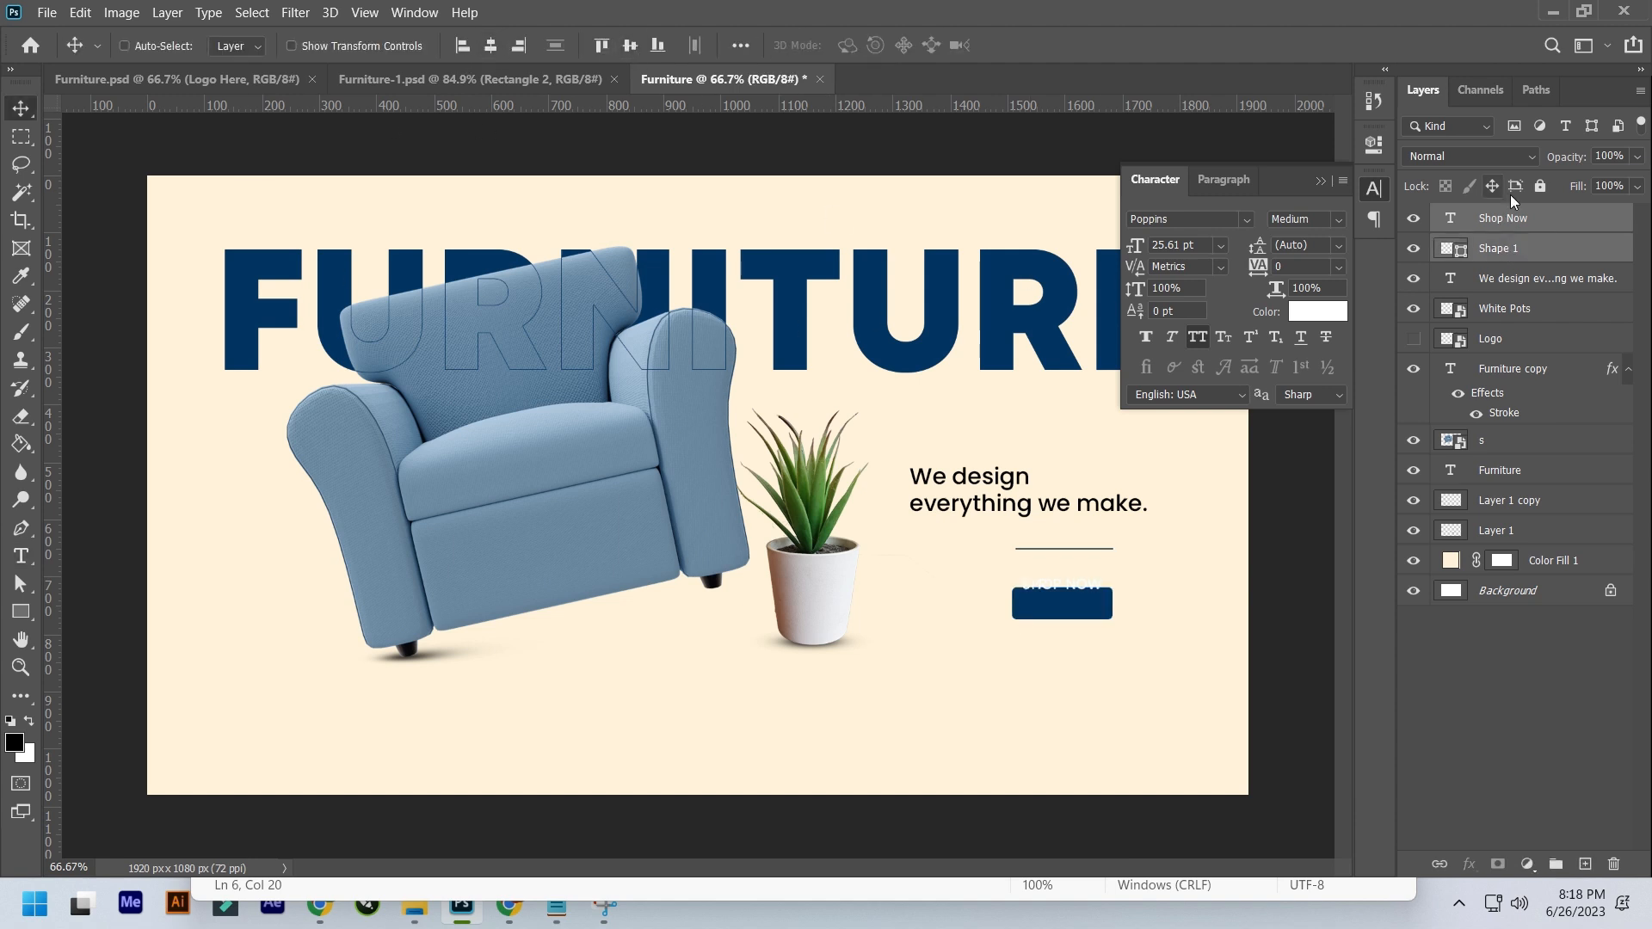
# - Undo the nudging, text resizing and centring of the Shop Now text and the shape layer
pyautogui.click(1521, 226)
pyautogui.hotkey('ctrl', 'z')
pyautogui.hotkey('ctrl', 'z')
pyautogui.hotkey('ctrl', 'z')
pyautogui.hotkey('ctrl', 'z')
pyautogui.hotkey('ctrl', 'z')
# - Delete the shape layer that holds both the line and the button rectangle
pyautogui.click(1499, 256)
pyautogui.click(1414, 249)
pyautogui.click(1414, 249)
pyautogui.press('Delete')
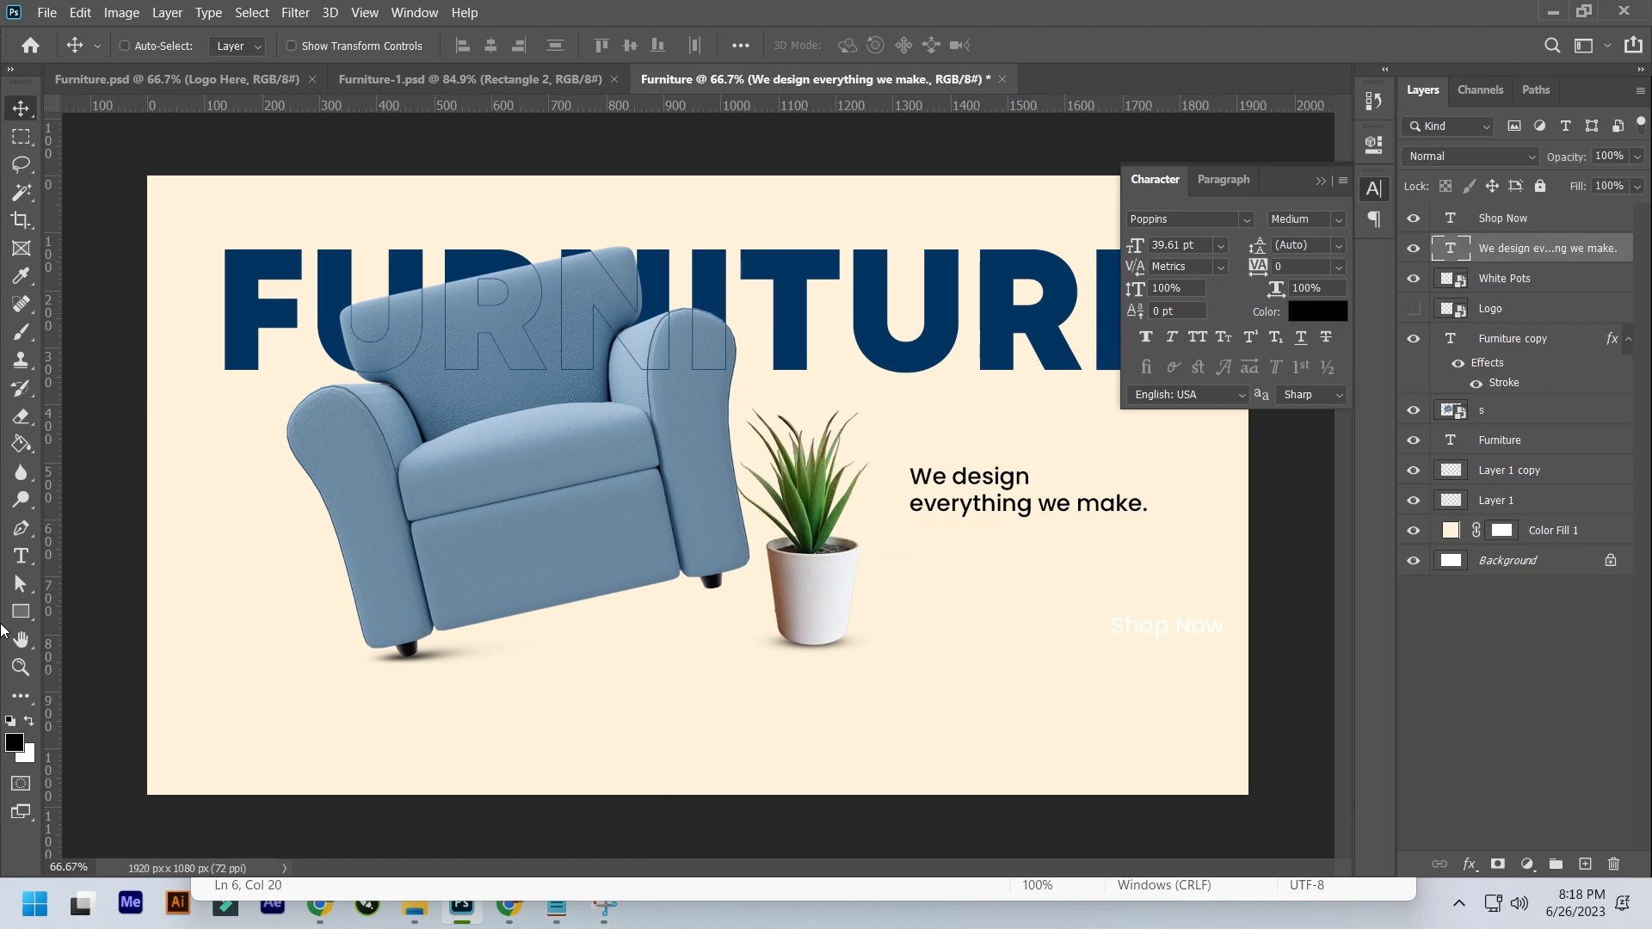
# - Draw a horizontal line about 147 px wide and 1 px thick beneath the tagline with the Line tool
pyautogui.click(21, 615)
pyautogui.rightClick(21, 618)
pyautogui.click(107, 692)
pyautogui.moveTo(913, 526); pyautogui.dragTo(998, 526)
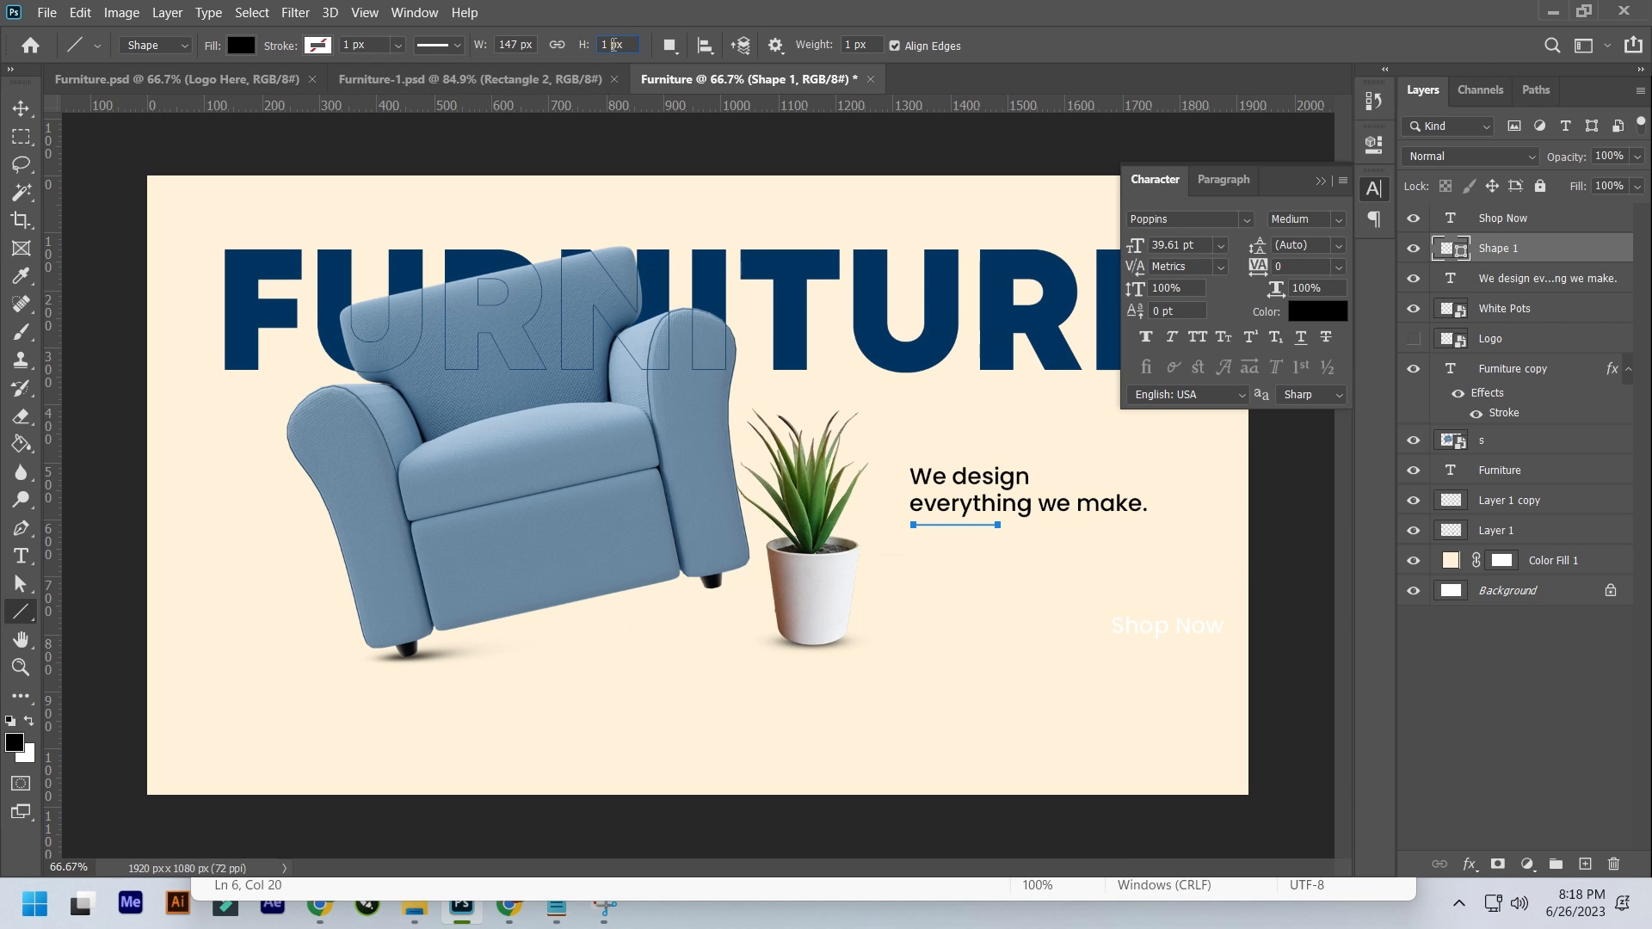
# - Draw a rounded rectangle about 187 x 59 px on its own layer below the line and fill it with dark navy blue
pyautogui.click(1558, 278)
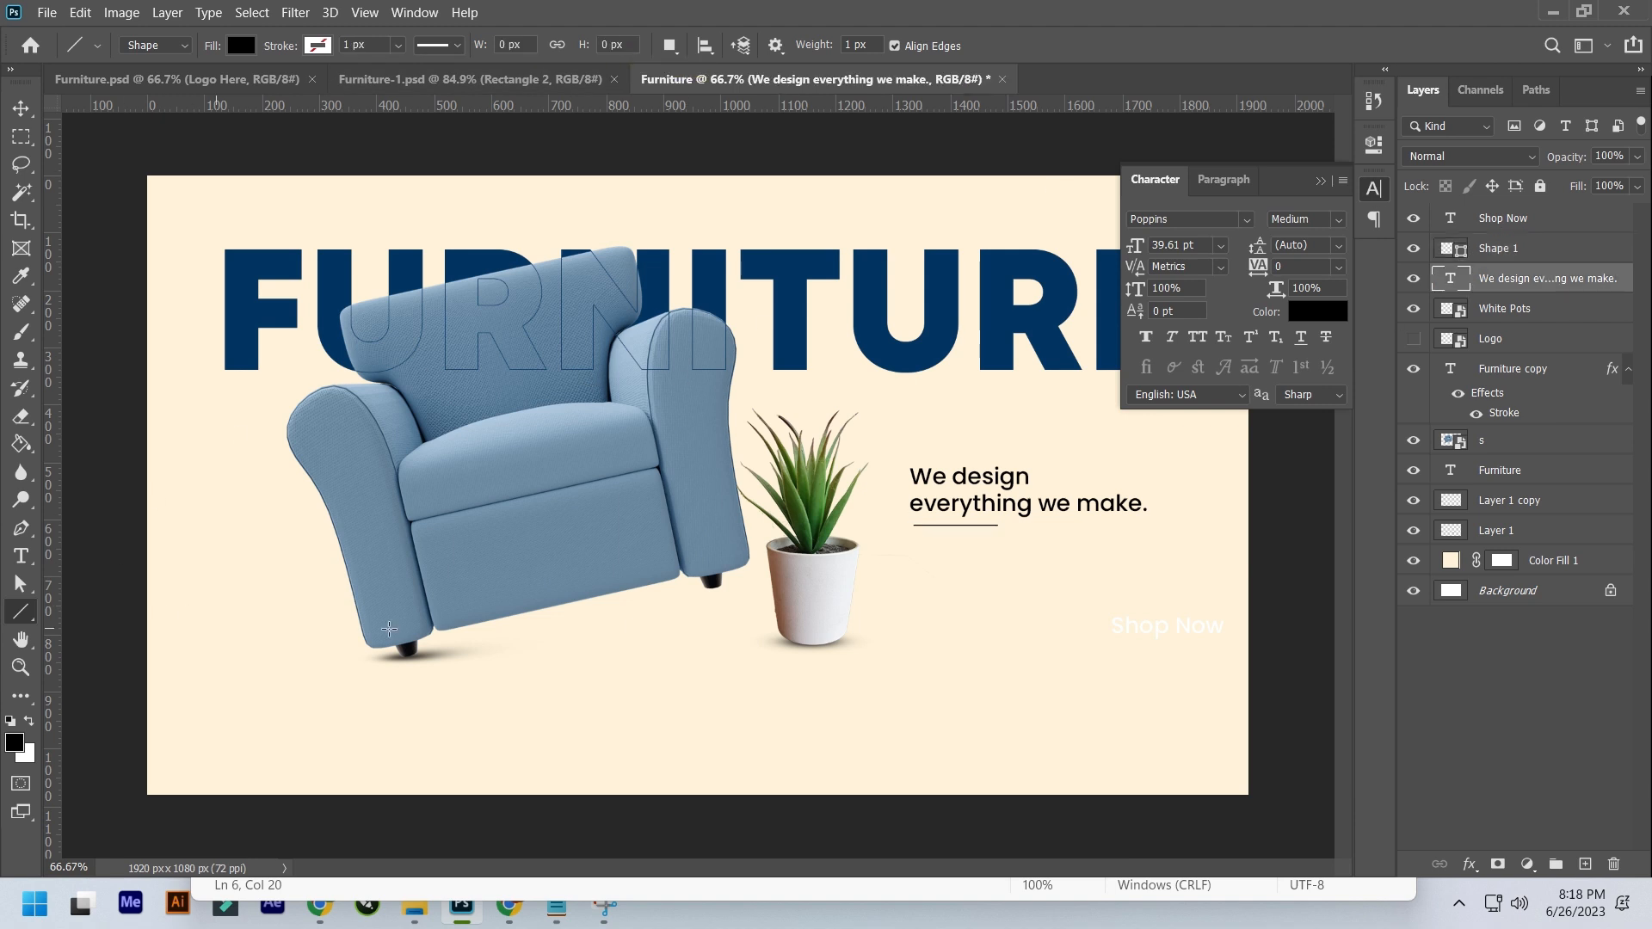
pyautogui.rightClick(13, 618)
pyautogui.click(107, 635)
pyautogui.moveTo(914, 544); pyautogui.dragTo(1022, 578)
pyautogui.click(1069, 272)
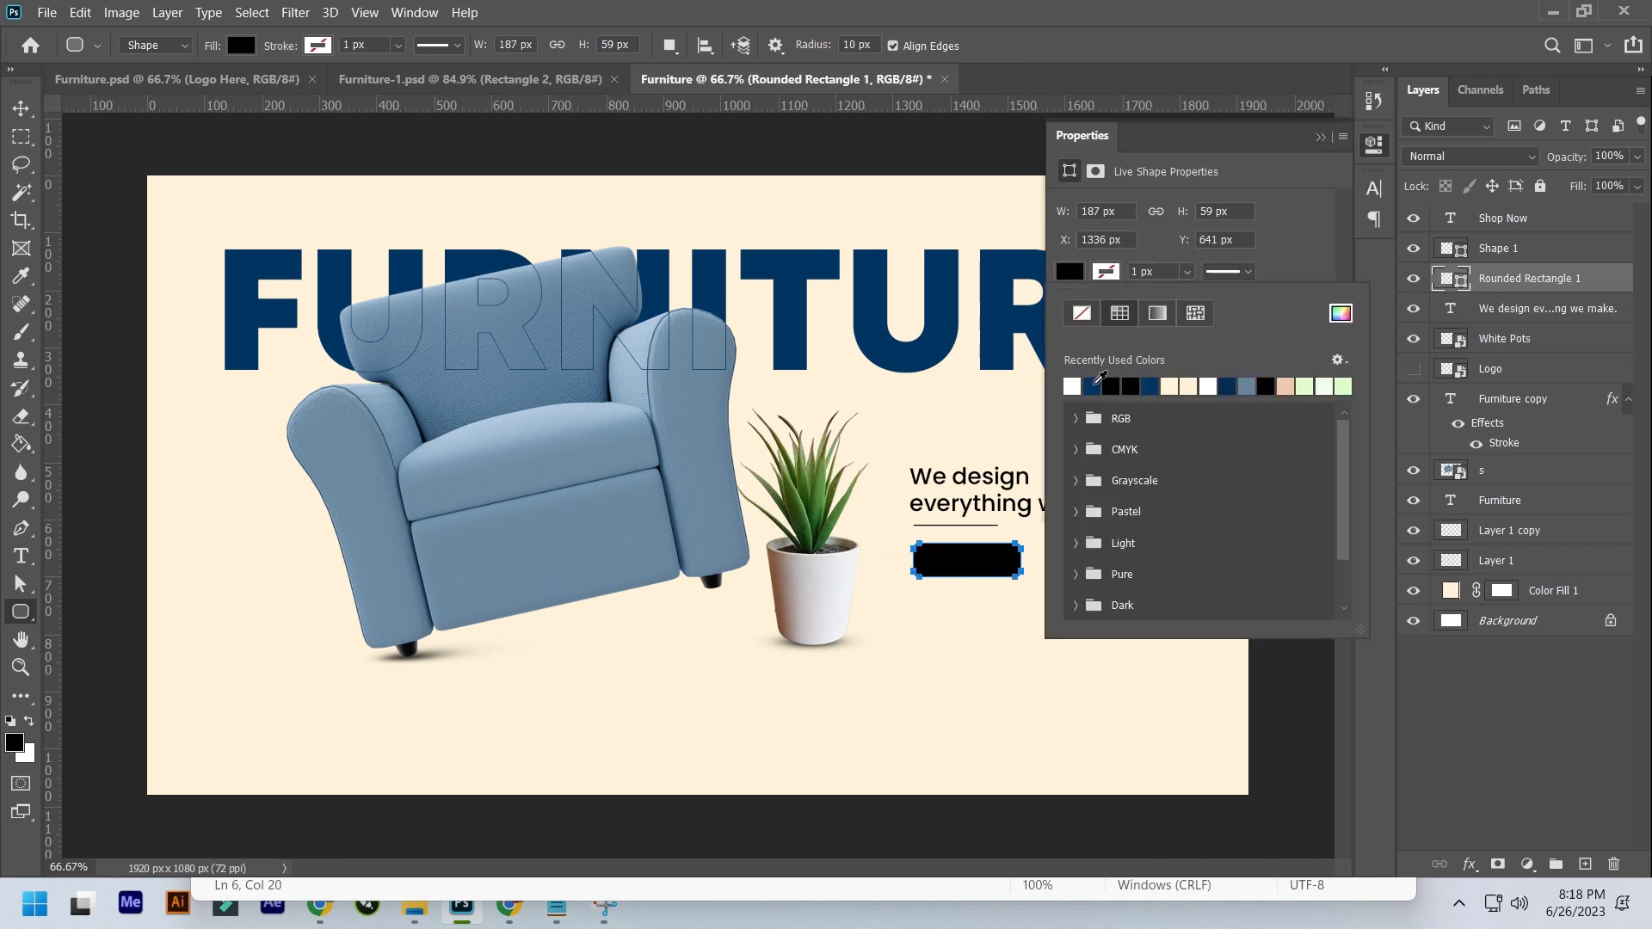
pyautogui.click(1089, 379)
pyautogui.click(1320, 138)
# - Move the rounded rectangle layer directly beneath the Shop Now text layer and centre the two on each other
pyautogui.moveTo(1514, 280); pyautogui.dragTo(1517, 231)
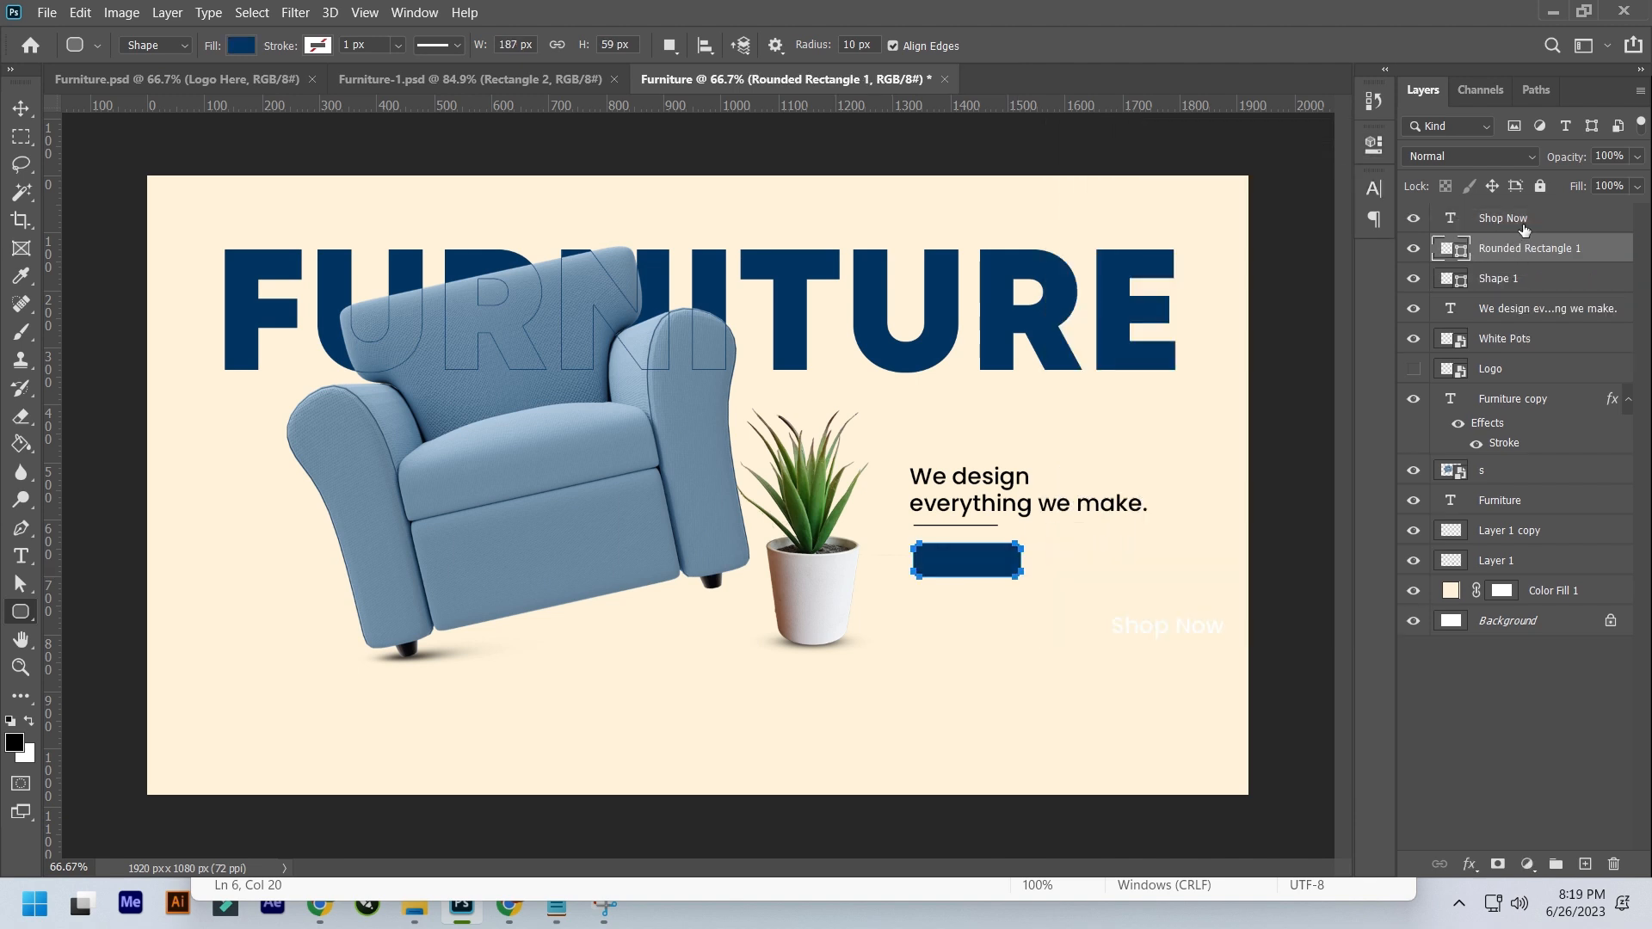
pyautogui.keyDown('shift'); pyautogui.click(1514, 218); pyautogui.keyUp('shift')
pyautogui.press('v')
pyautogui.click(501, 45)
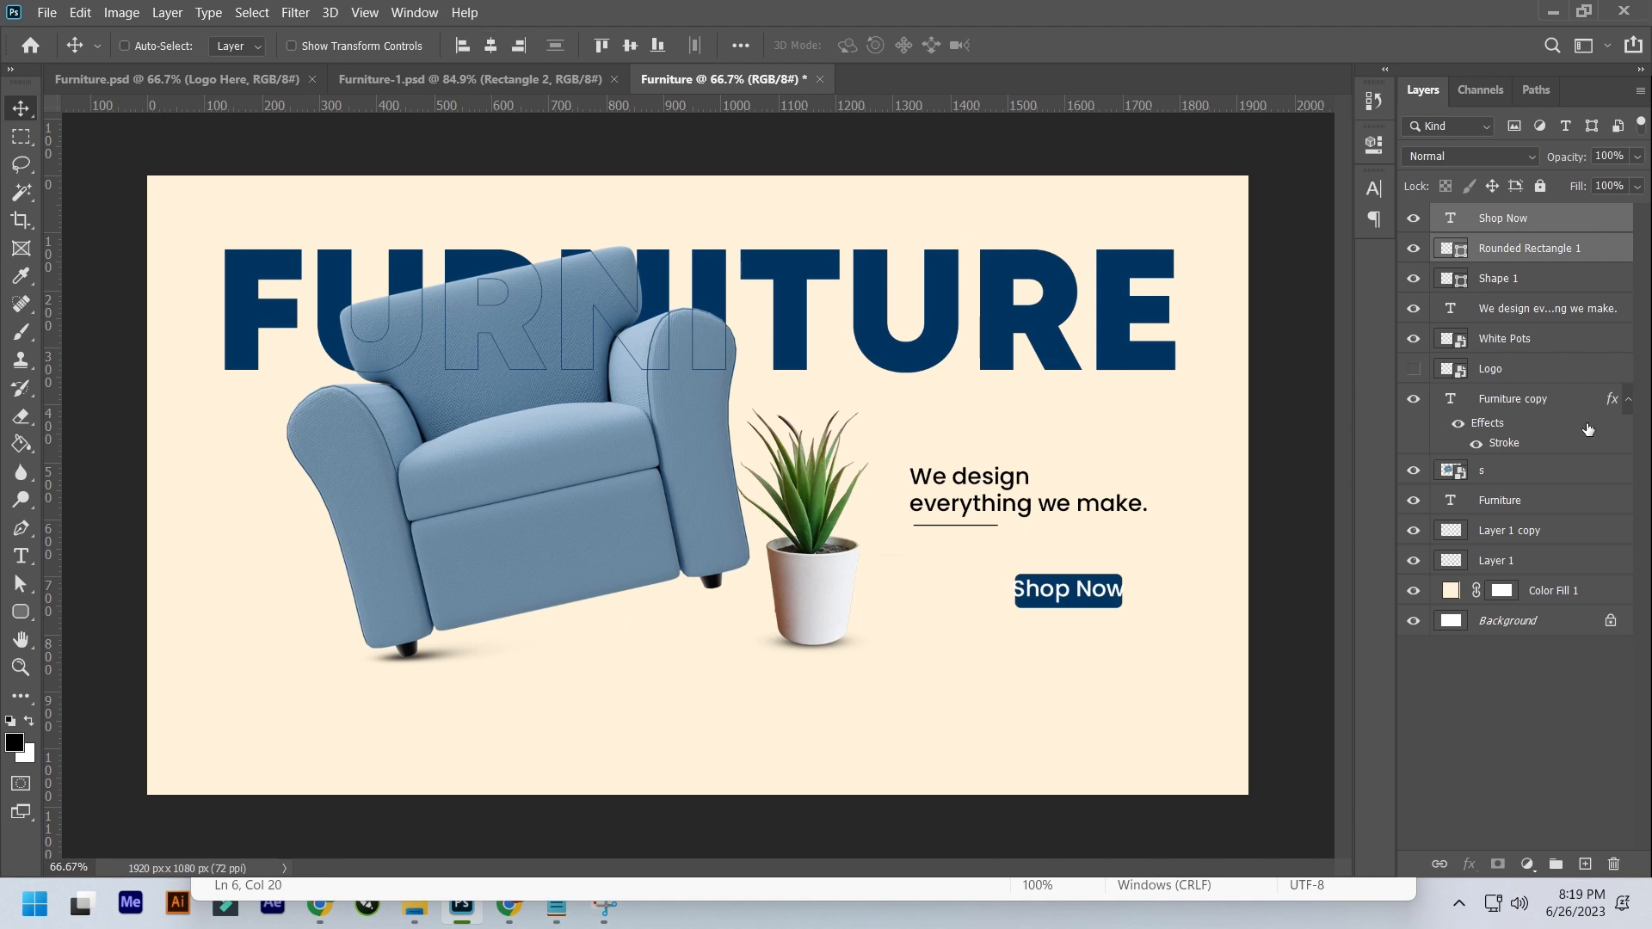
# - Scale the Shop Now text down to about 24.59 pt so it fits inside the button
pyautogui.click(1508, 218)
pyautogui.hotkey('ctrl', 't')
pyautogui.moveTo(1124, 574); pyautogui.dragTo(1110, 584)
pyautogui.press('Return')
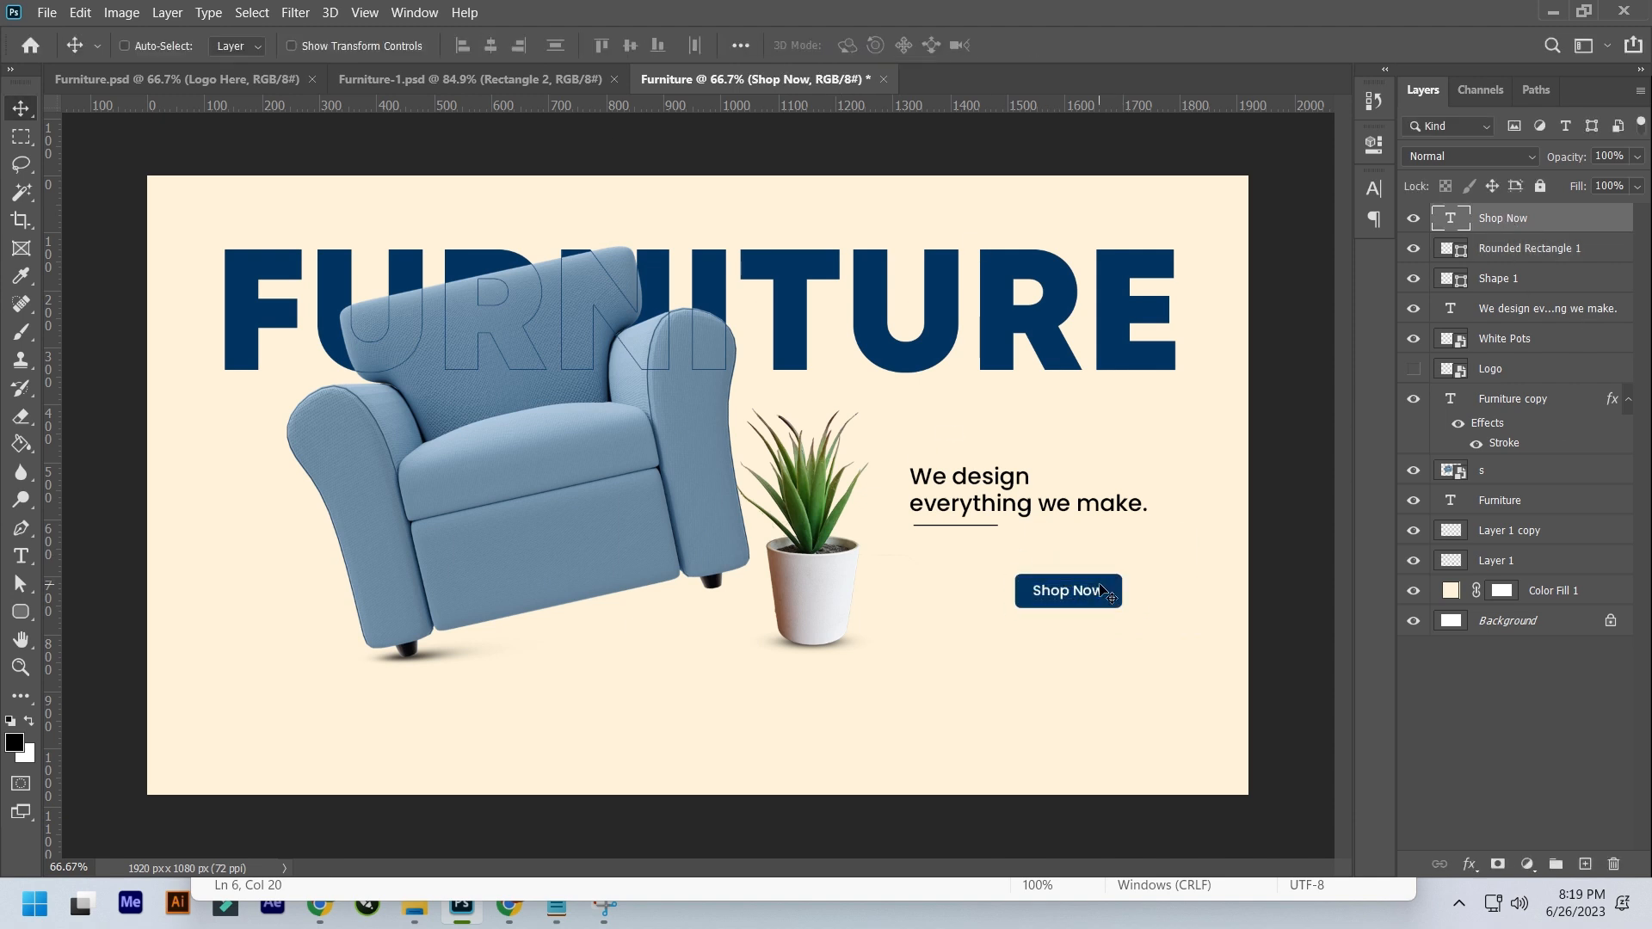
# - Set the Shop Now text to all caps in SemiBold and re-centre it on the button rectangle
pyautogui.click(1374, 188)
pyautogui.click(1197, 337)
pyautogui.click(1547, 222)
pyautogui.click(1338, 218)
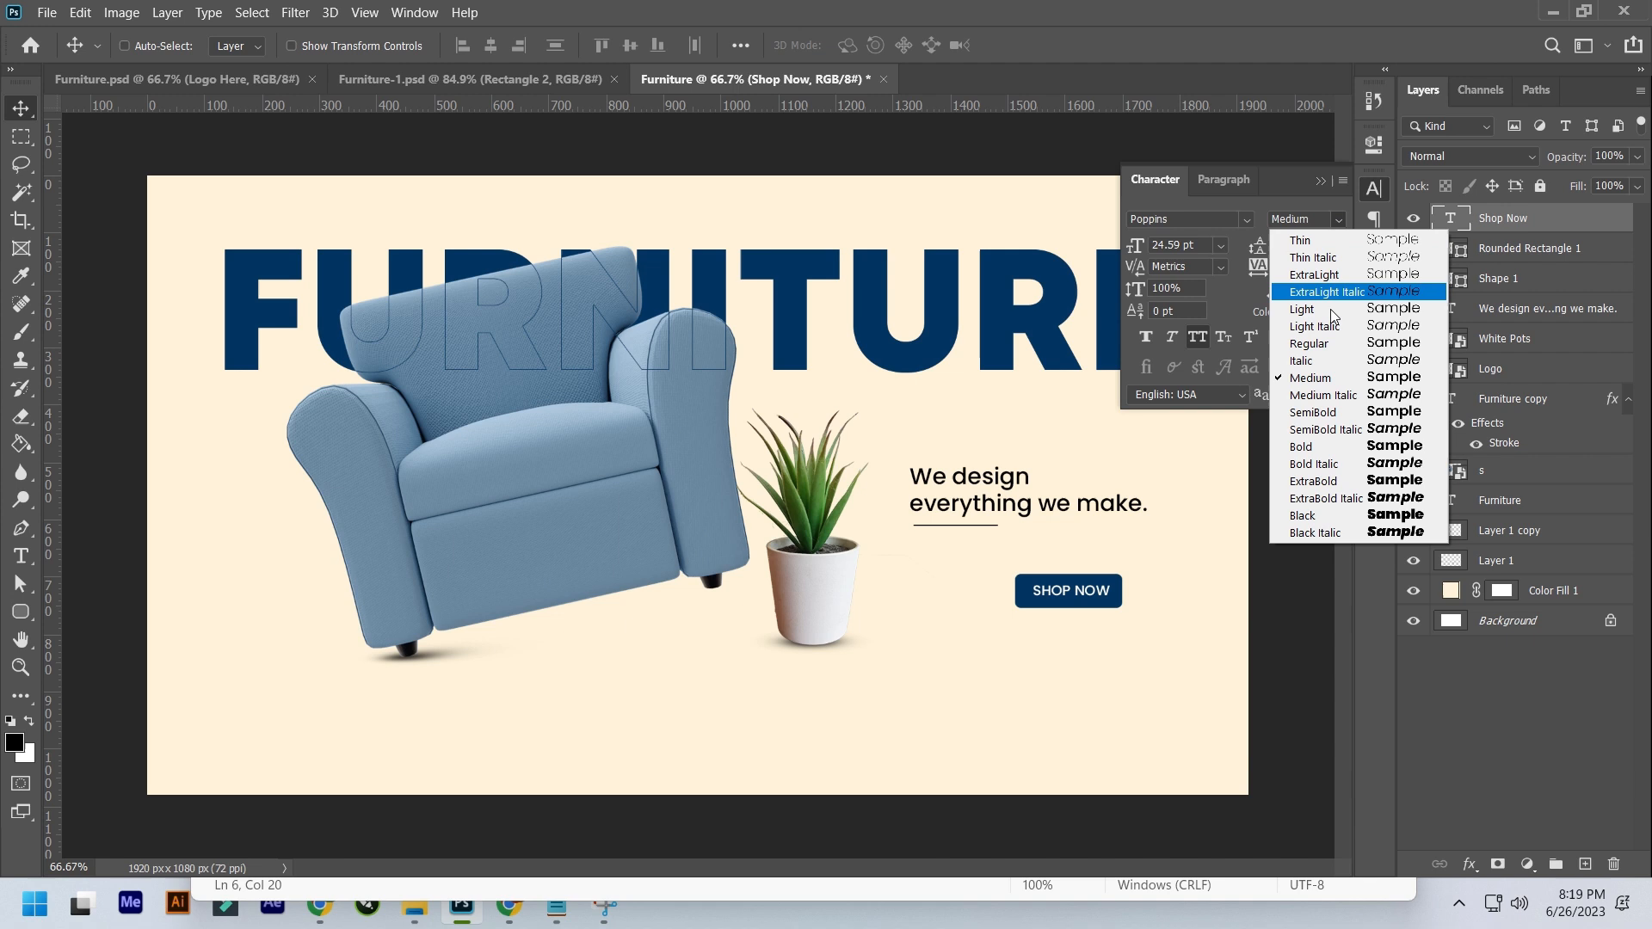
pyautogui.click(1316, 401)
pyautogui.keyDown('shift'); pyautogui.click(1517, 250); pyautogui.keyUp('shift')
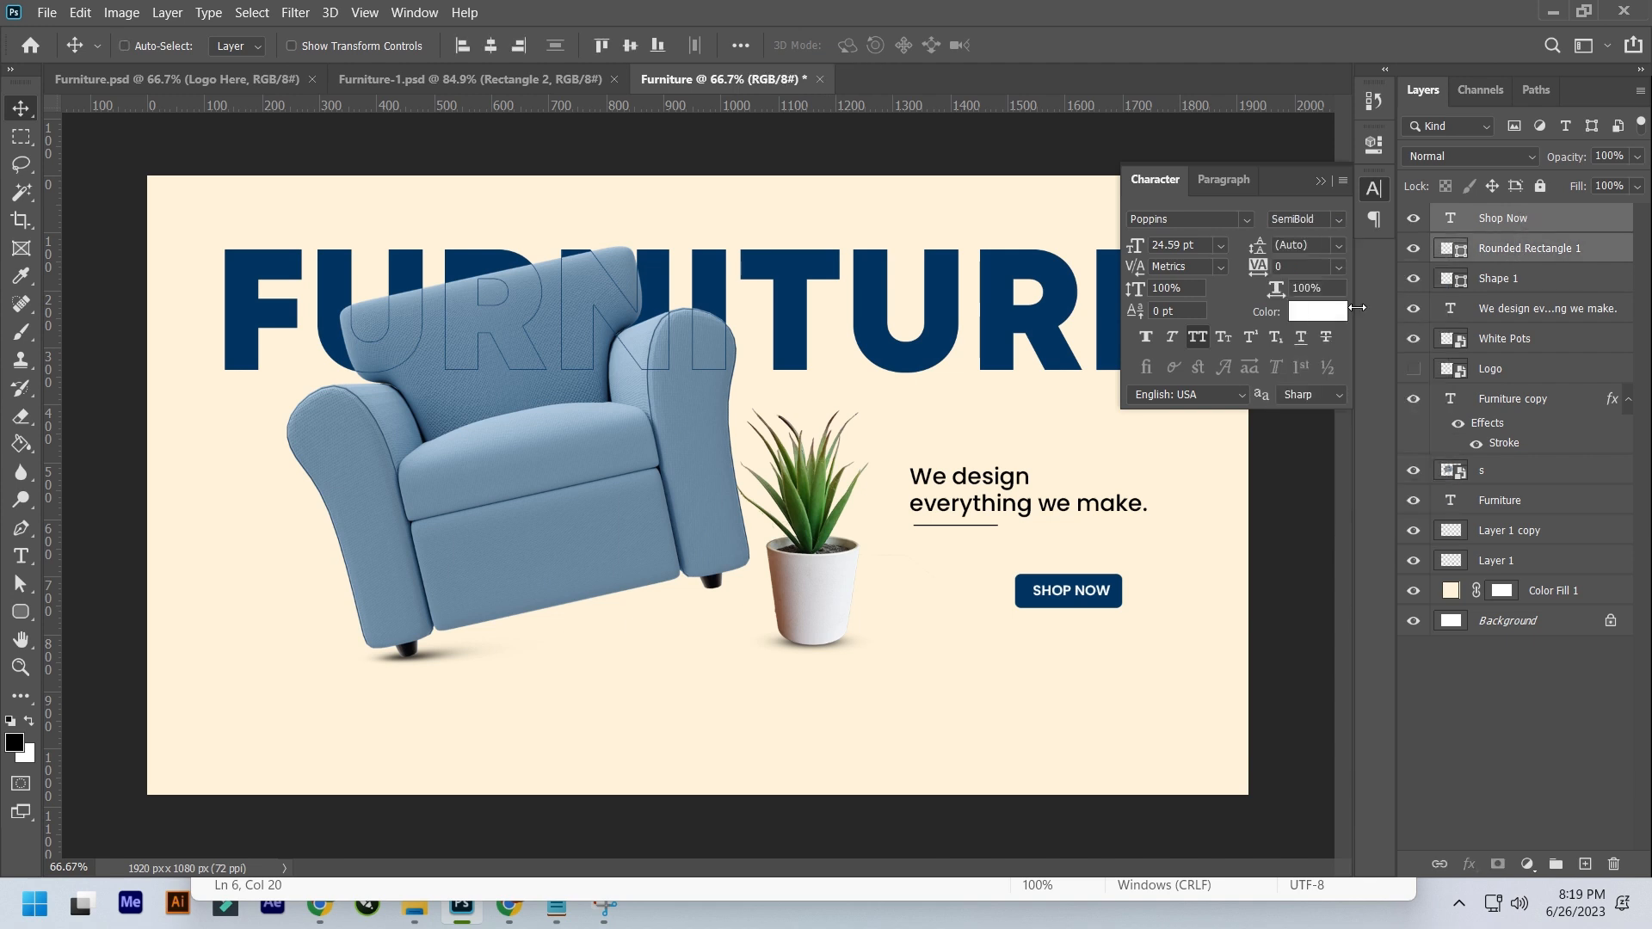
pyautogui.click(630, 46)
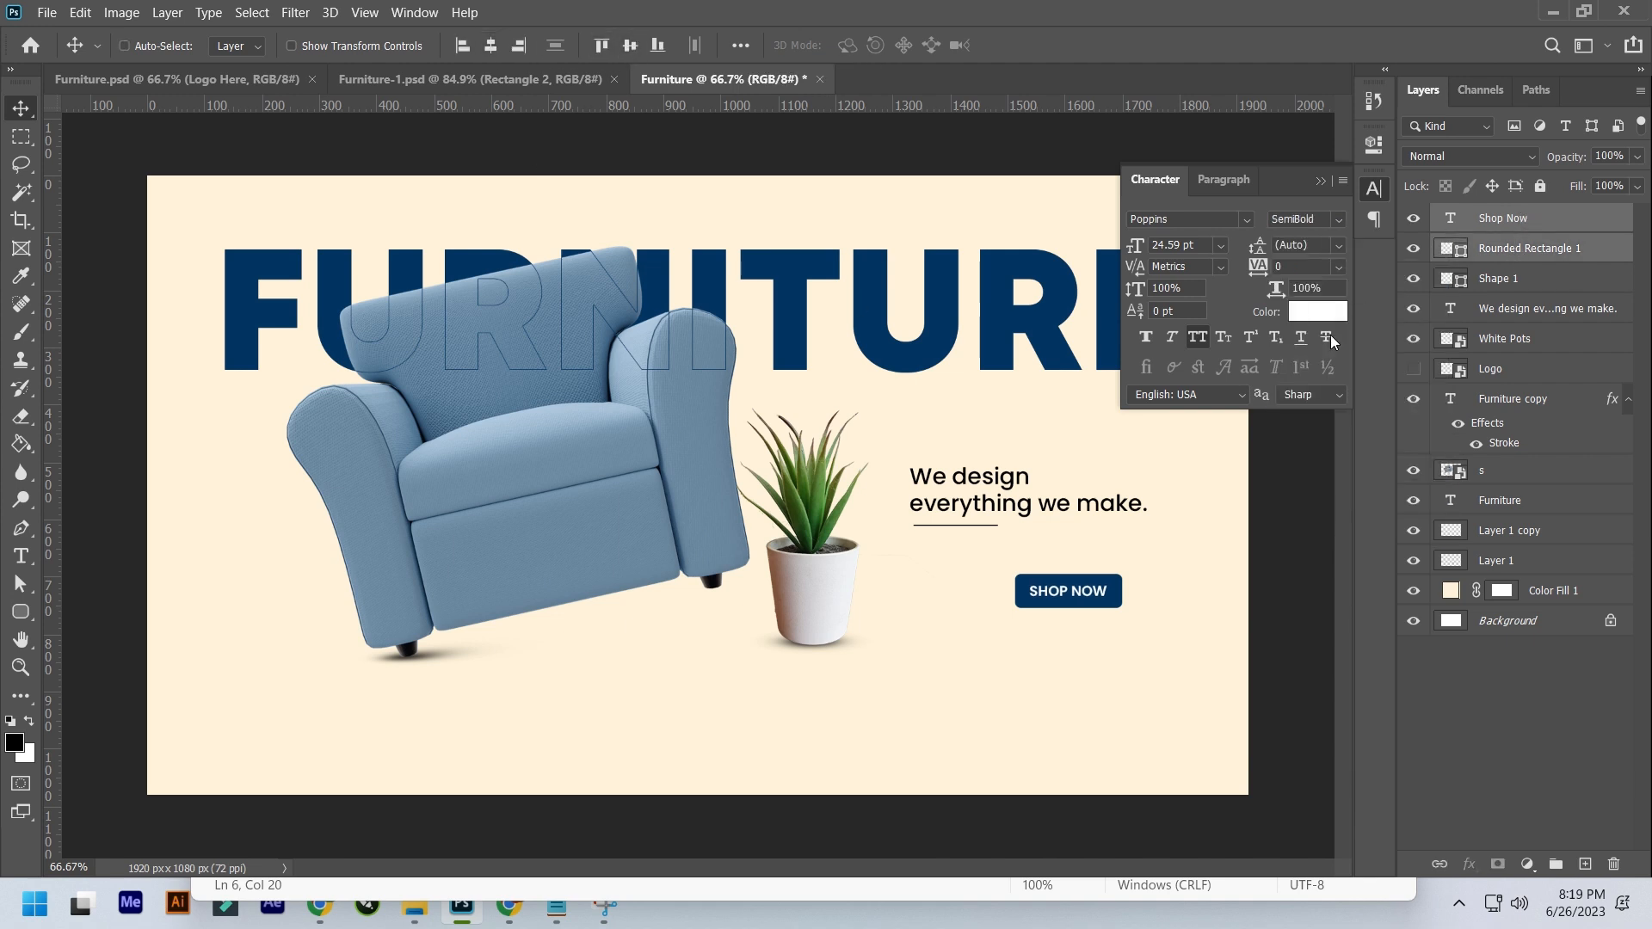
# - Group the button text and rounded rectangle layers and name the group "Shop Now"
pyautogui.click(1502, 226)
pyautogui.keyDown('ctrl'); pyautogui.click(1497, 250); pyautogui.keyUp('ctrl')
pyautogui.click(1379, 190)
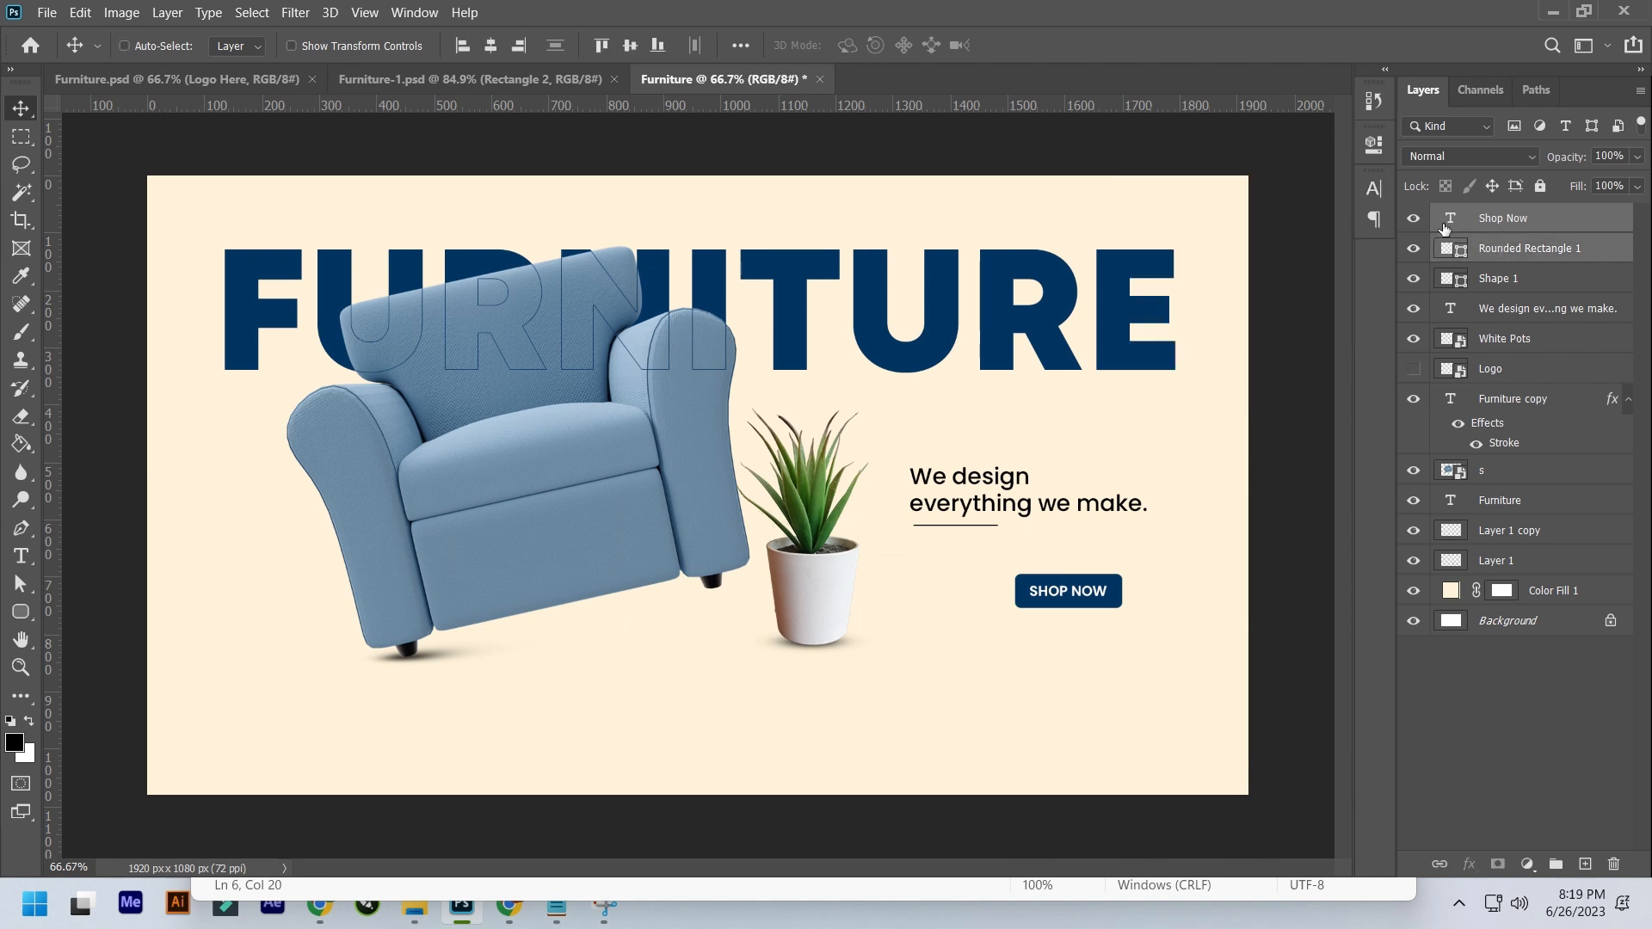
pyautogui.hotkey('ctrl', 'g')
pyautogui.doubleClick(1501, 221)
pyautogui.write('Shop Now')
pyautogui.press('Return')
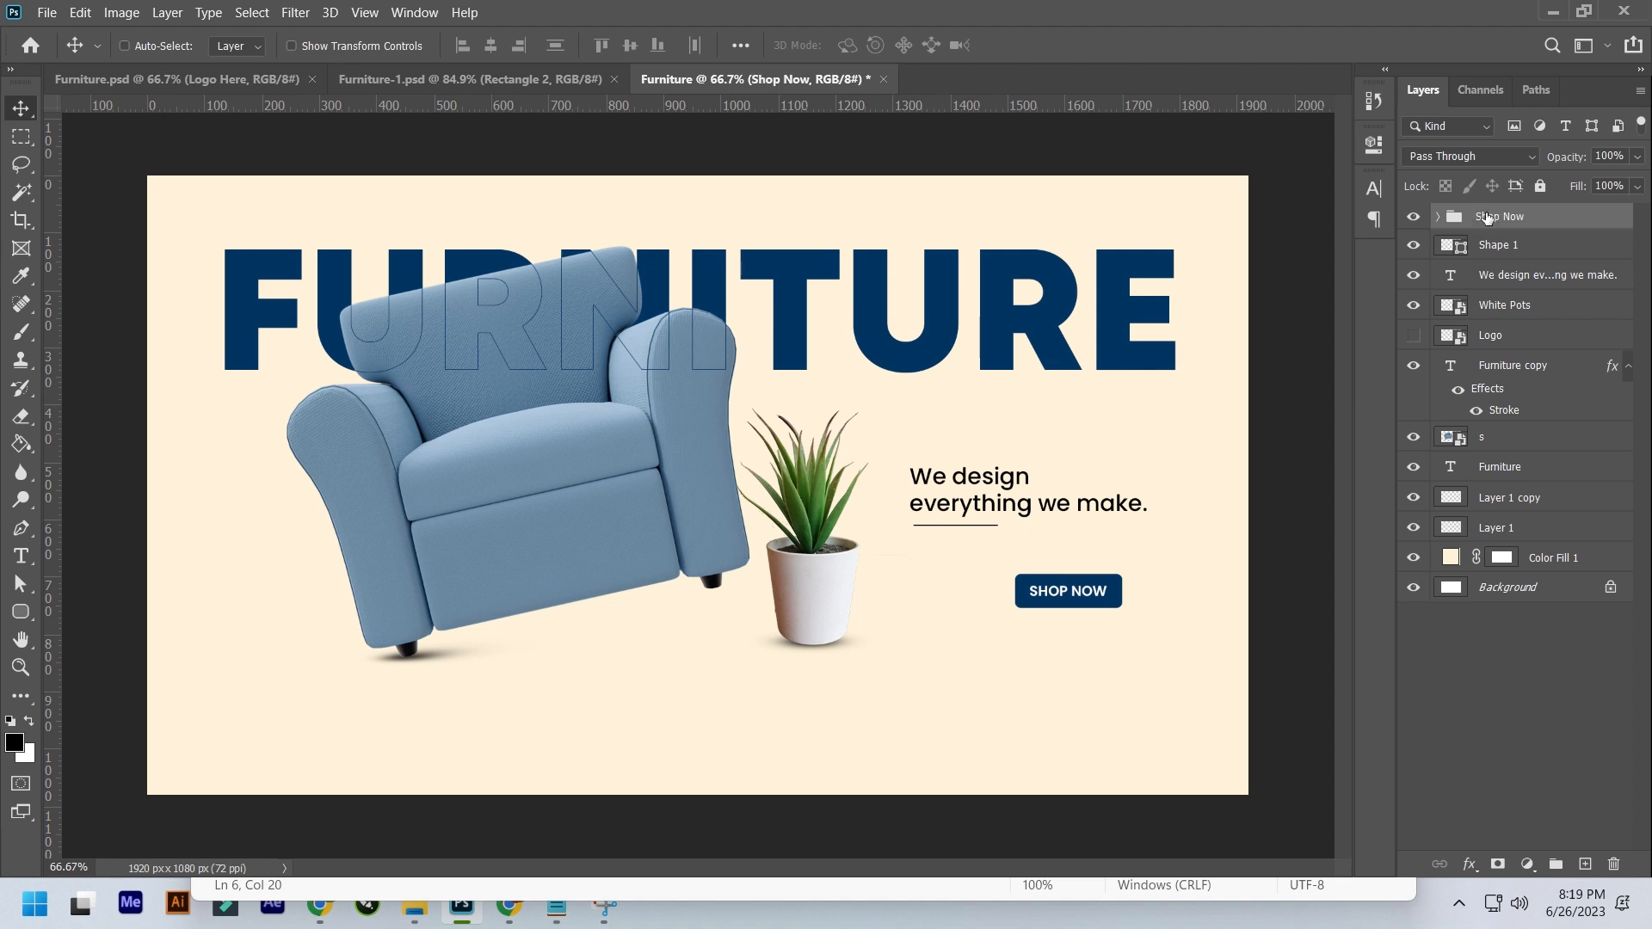
# - Move the Shop Now button beneath the line and align the left edges of the button, line and tagline
pyautogui.moveTo(1057, 533); pyautogui.dragTo(949, 524)
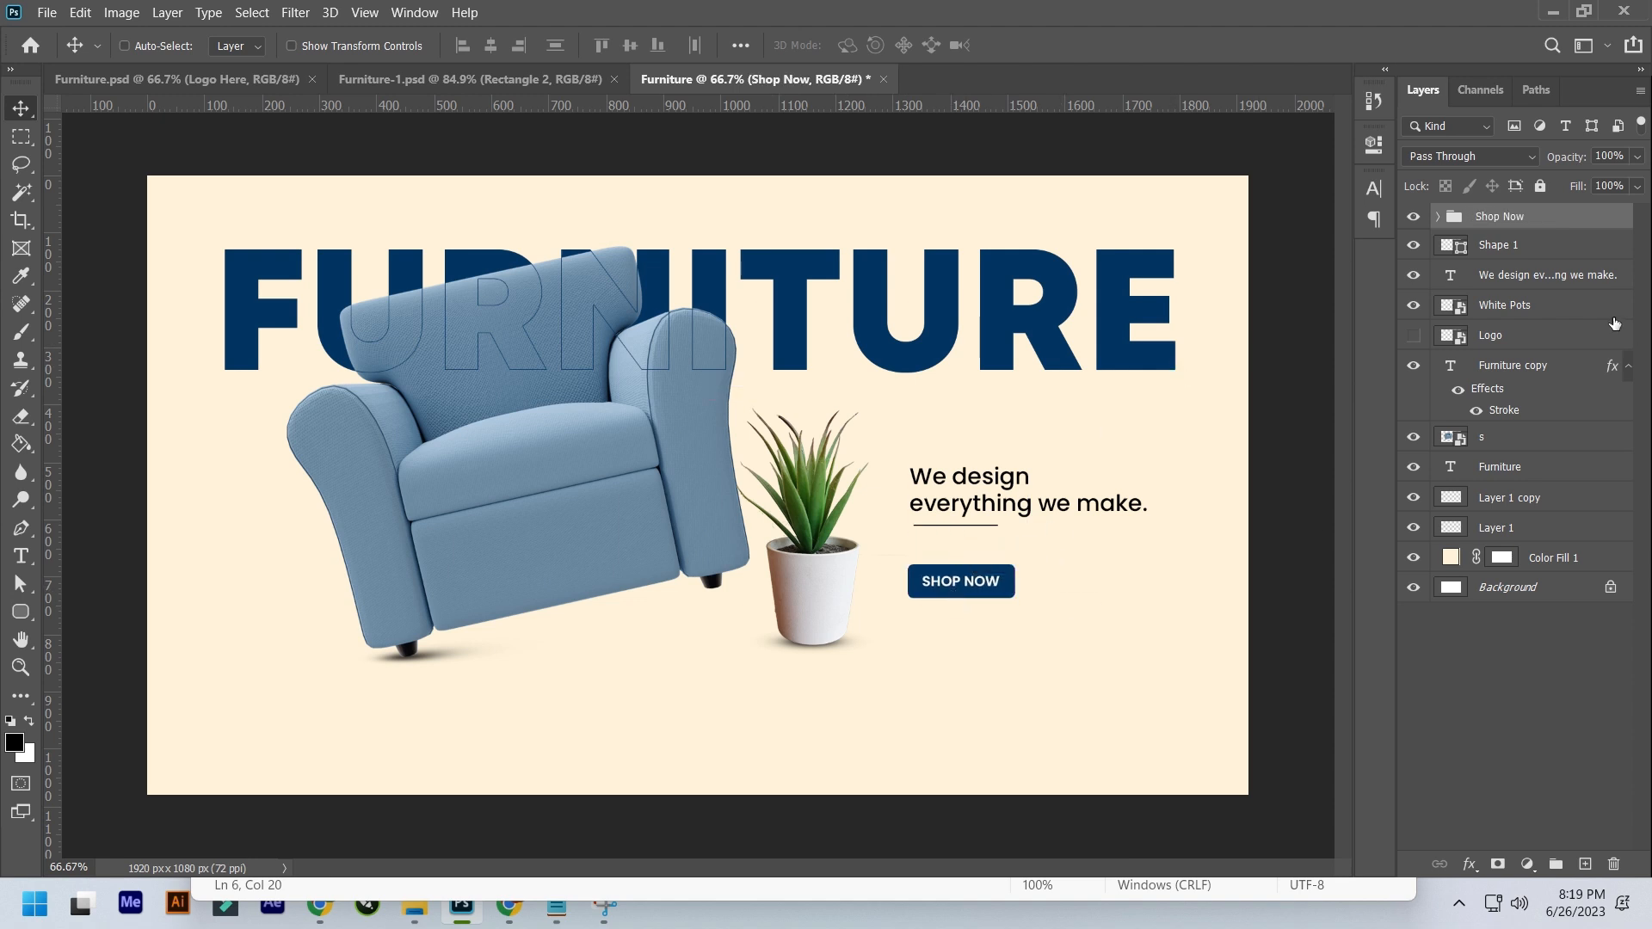
pyautogui.keyDown('shift'); pyautogui.click(1512, 274); pyautogui.keyUp('shift')
pyautogui.click(462, 46)
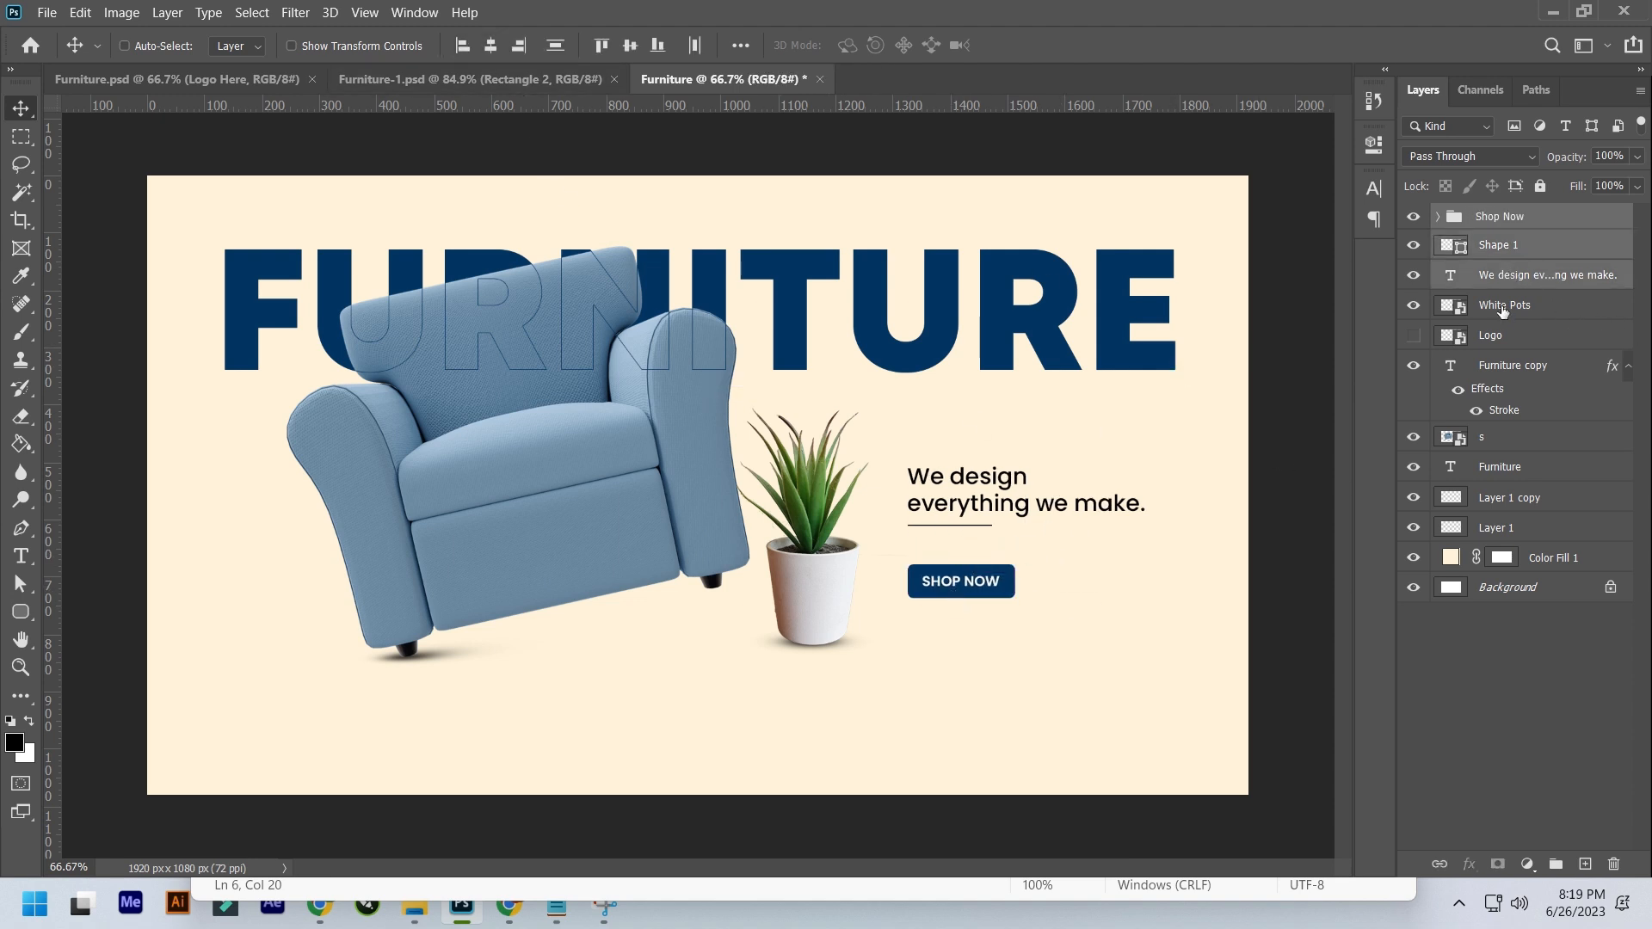
# - Nudge the Shop Now button up about 30 px, closer to the line
pyautogui.click(1502, 226)
pyautogui.hotkey('shift', 'Up')
pyautogui.hotkey('shift', 'Up')
pyautogui.hotkey('shift', 'Up')
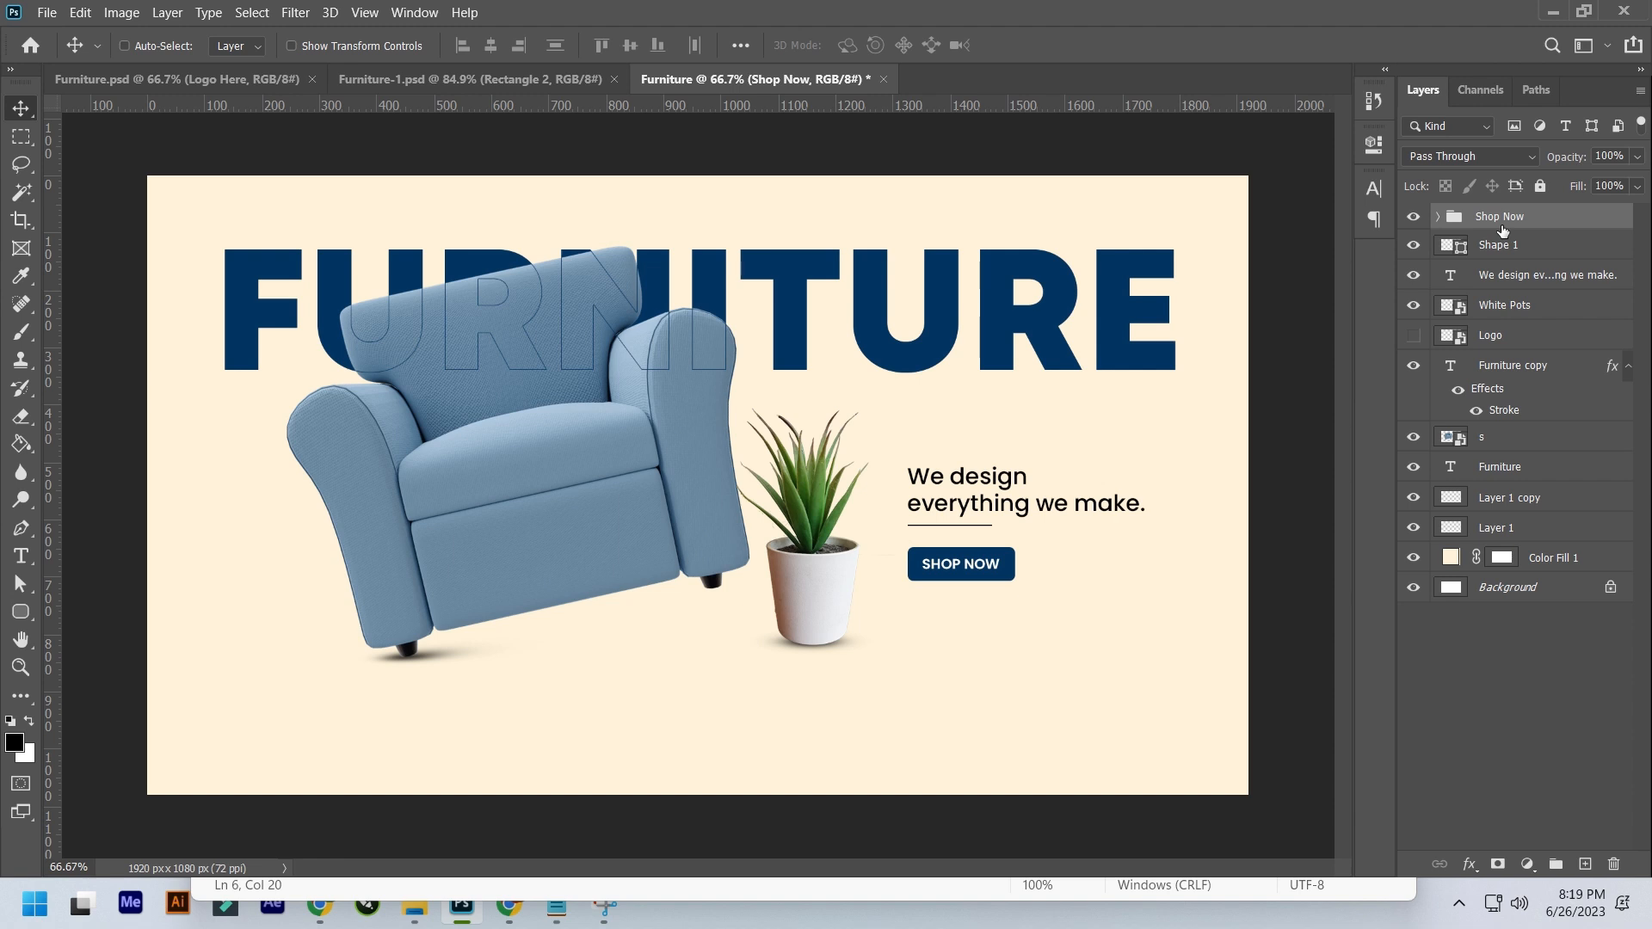
pyautogui.hotkey('ctrl', 'alt', 'a')
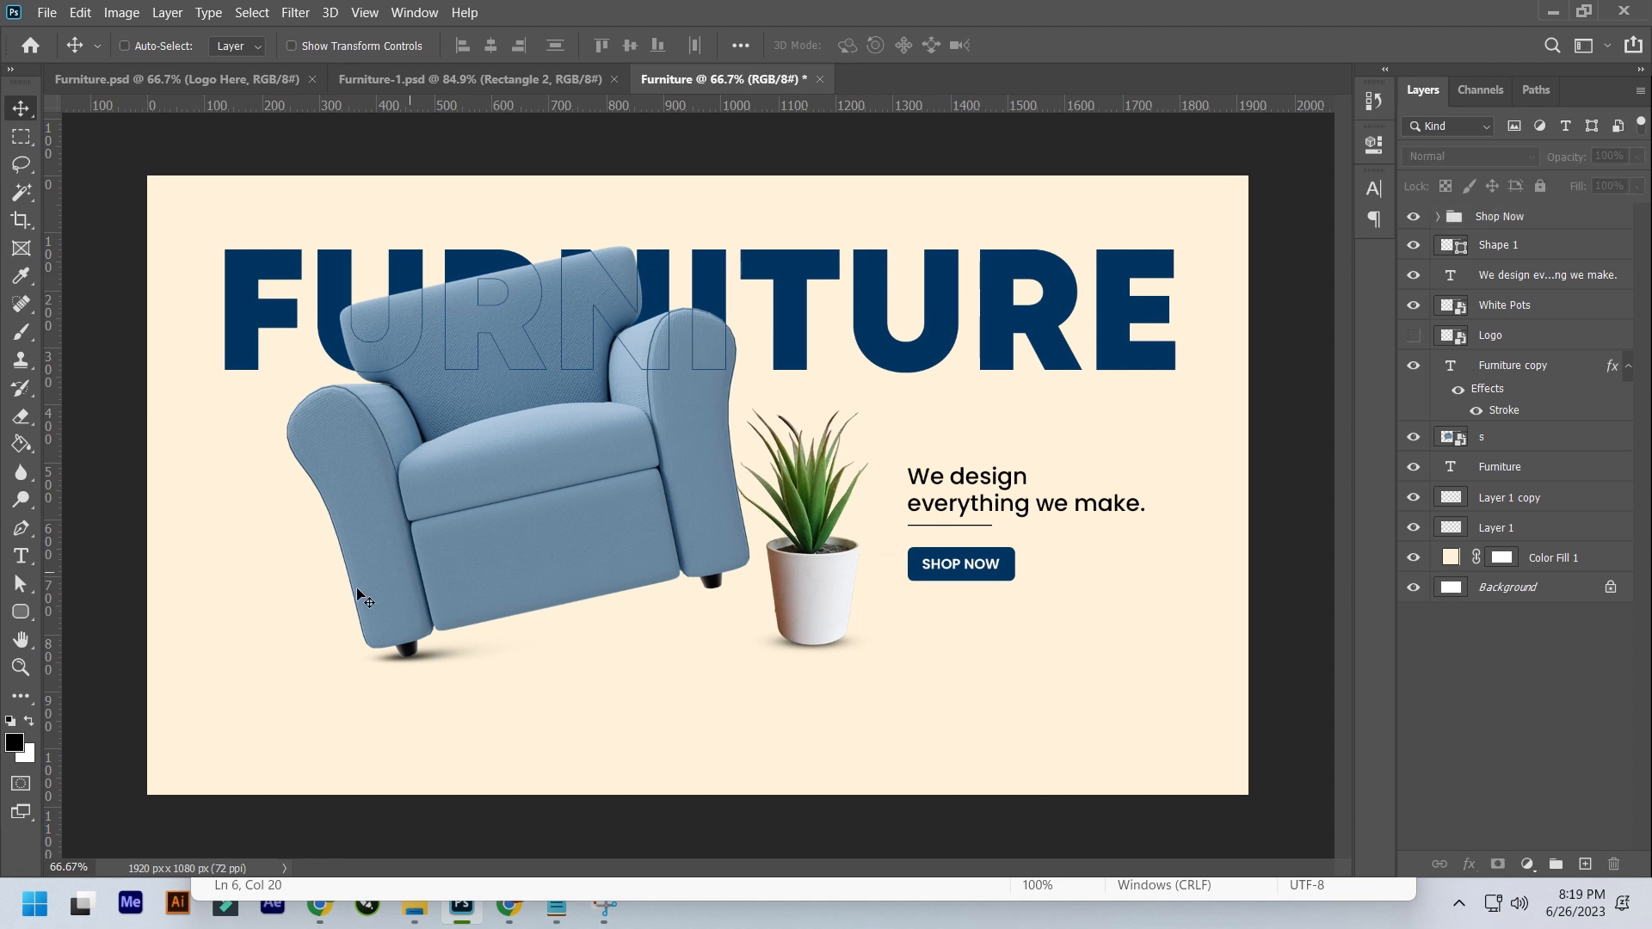
# - Group the layers from Layer 1 up to Furniture copy and name the group "Sofa"
pyautogui.click(1502, 525)
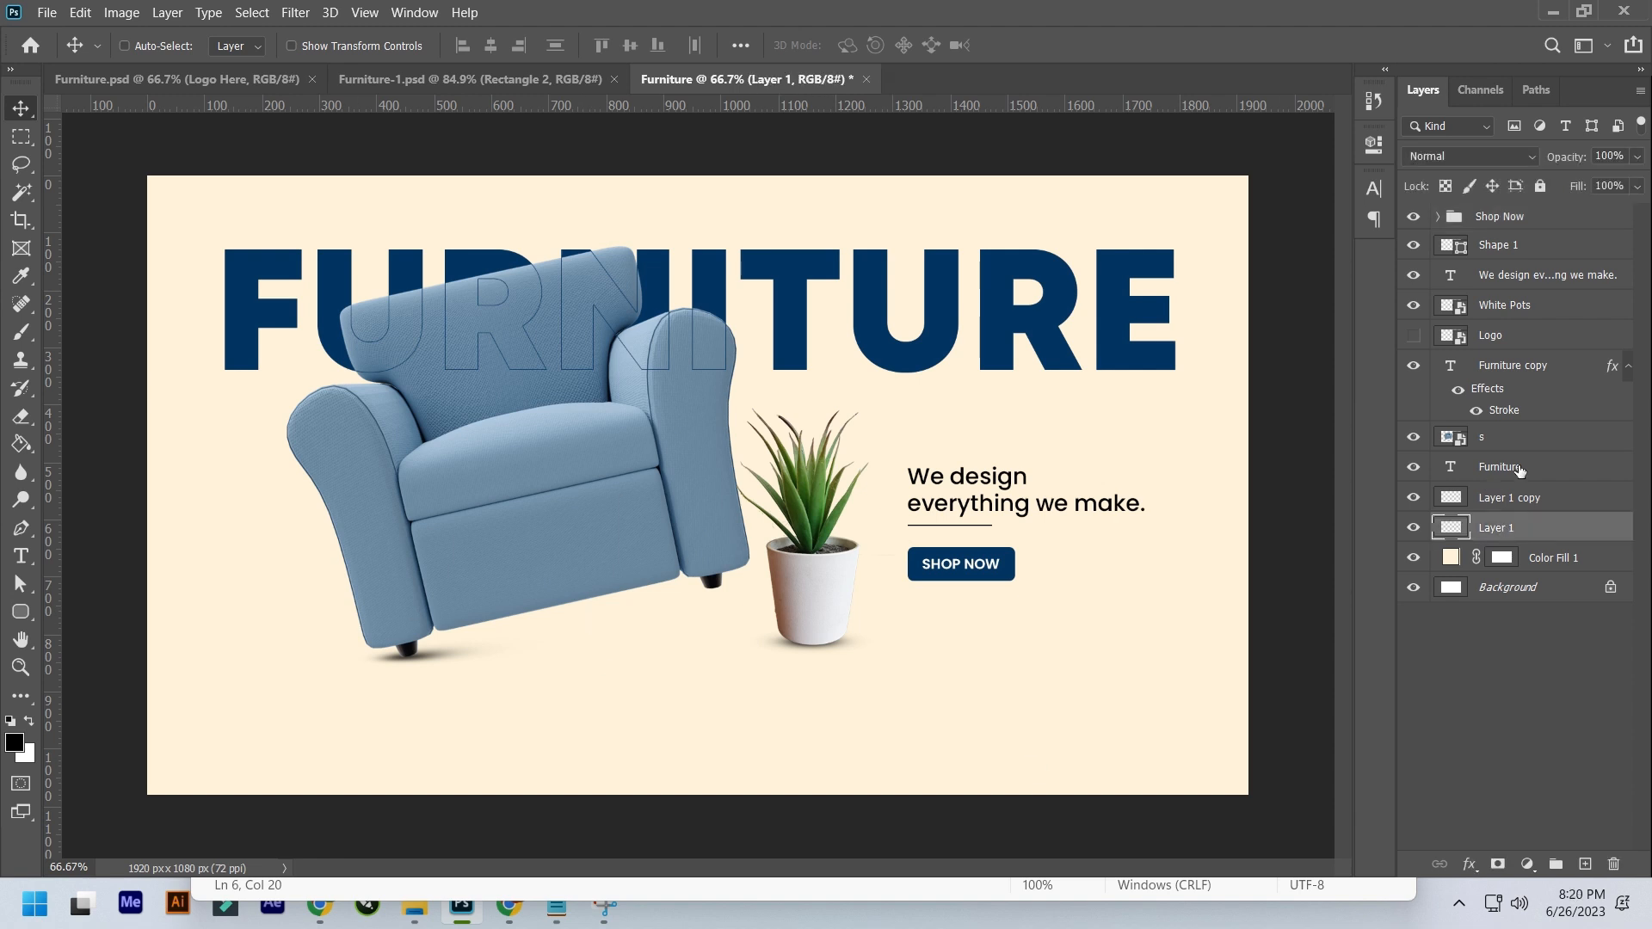
pyautogui.keyDown('shift'); pyautogui.click(1504, 365); pyautogui.keyUp('shift')
pyautogui.hotkey('ctrl', 'g')
pyautogui.doubleClick(1502, 363)
pyautogui.write('Sofo')
pyautogui.write('a')
pyautogui.press('Return')
pyautogui.click(1414, 363)
pyautogui.click(1413, 363)
pyautogui.click(1438, 364)
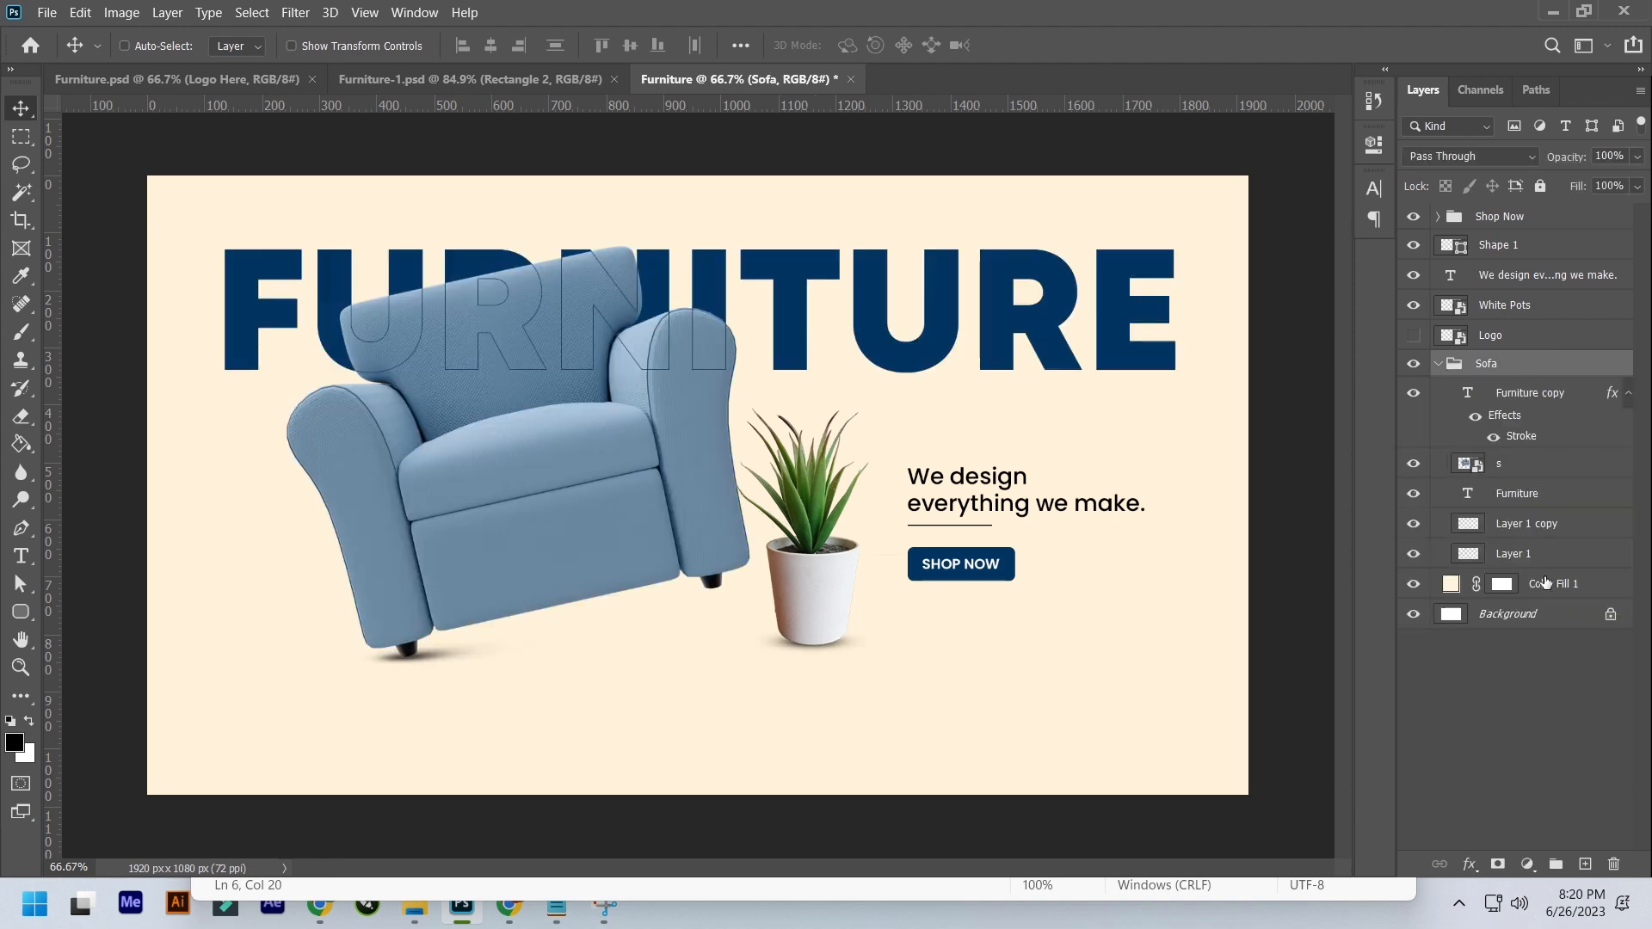
# - Draw a circle about 644 px in diameter behind the armchair and heading, just above the background colour fill layer
pyautogui.click(1547, 583)
pyautogui.click(21, 612)
pyautogui.click(103, 653)
pyautogui.moveTo(535, 218); pyautogui.dragTo(895, 583)
# - Fill the large circle with a soft medium green and shift it slightly up and to the left behind the armchair
pyautogui.click(1069, 307)
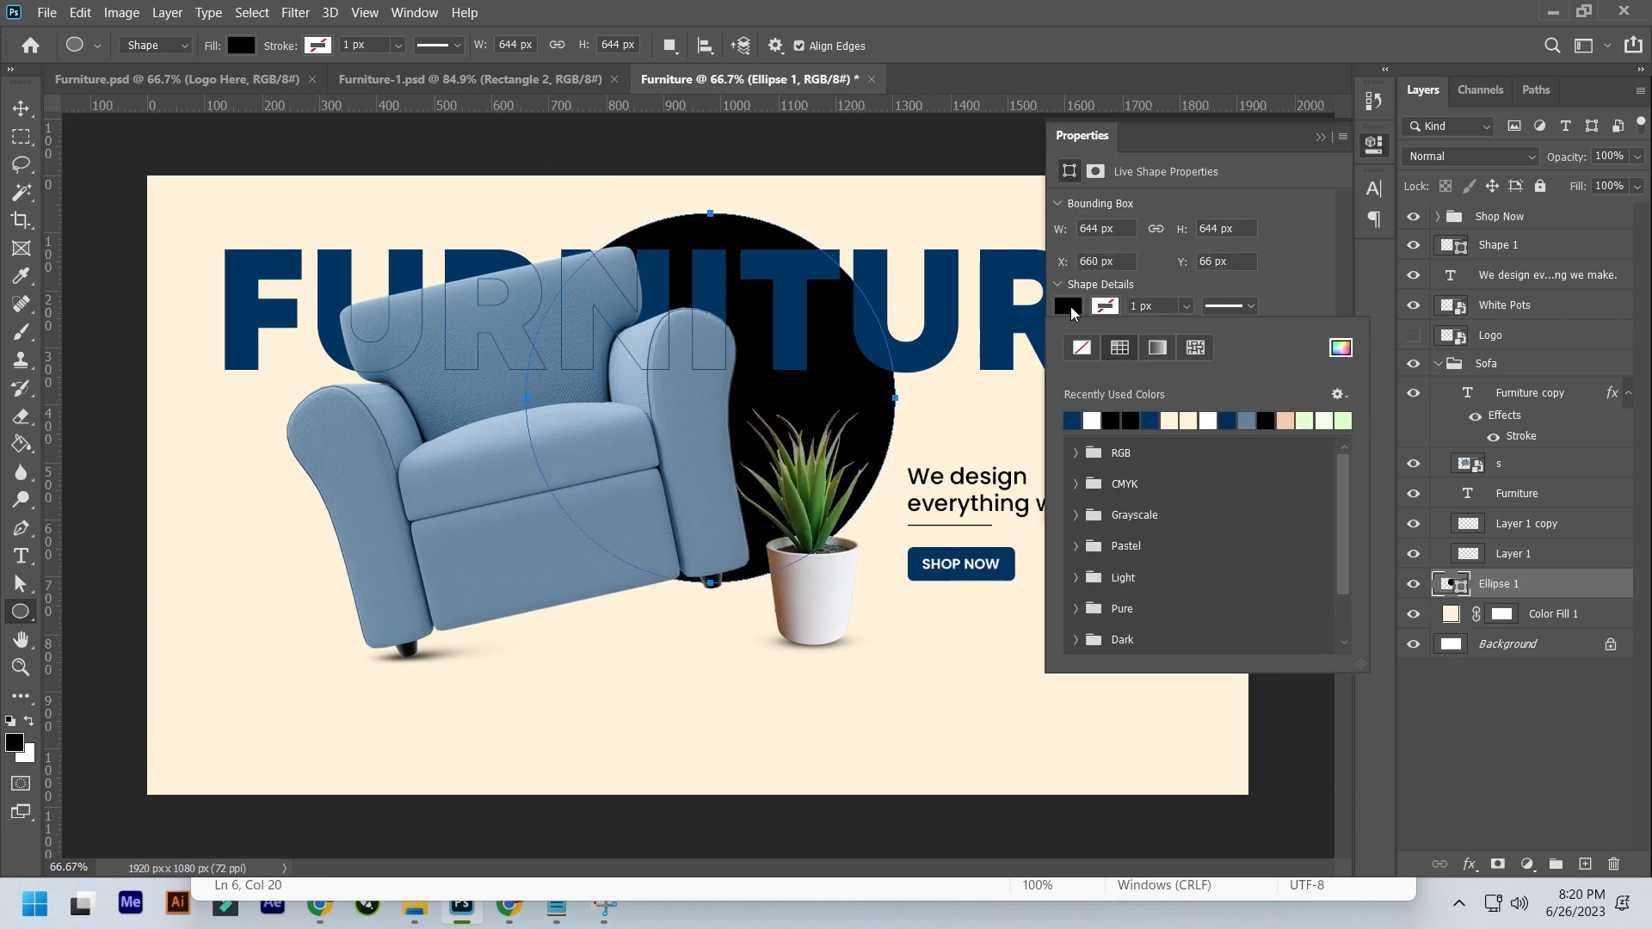
pyautogui.click(1305, 420)
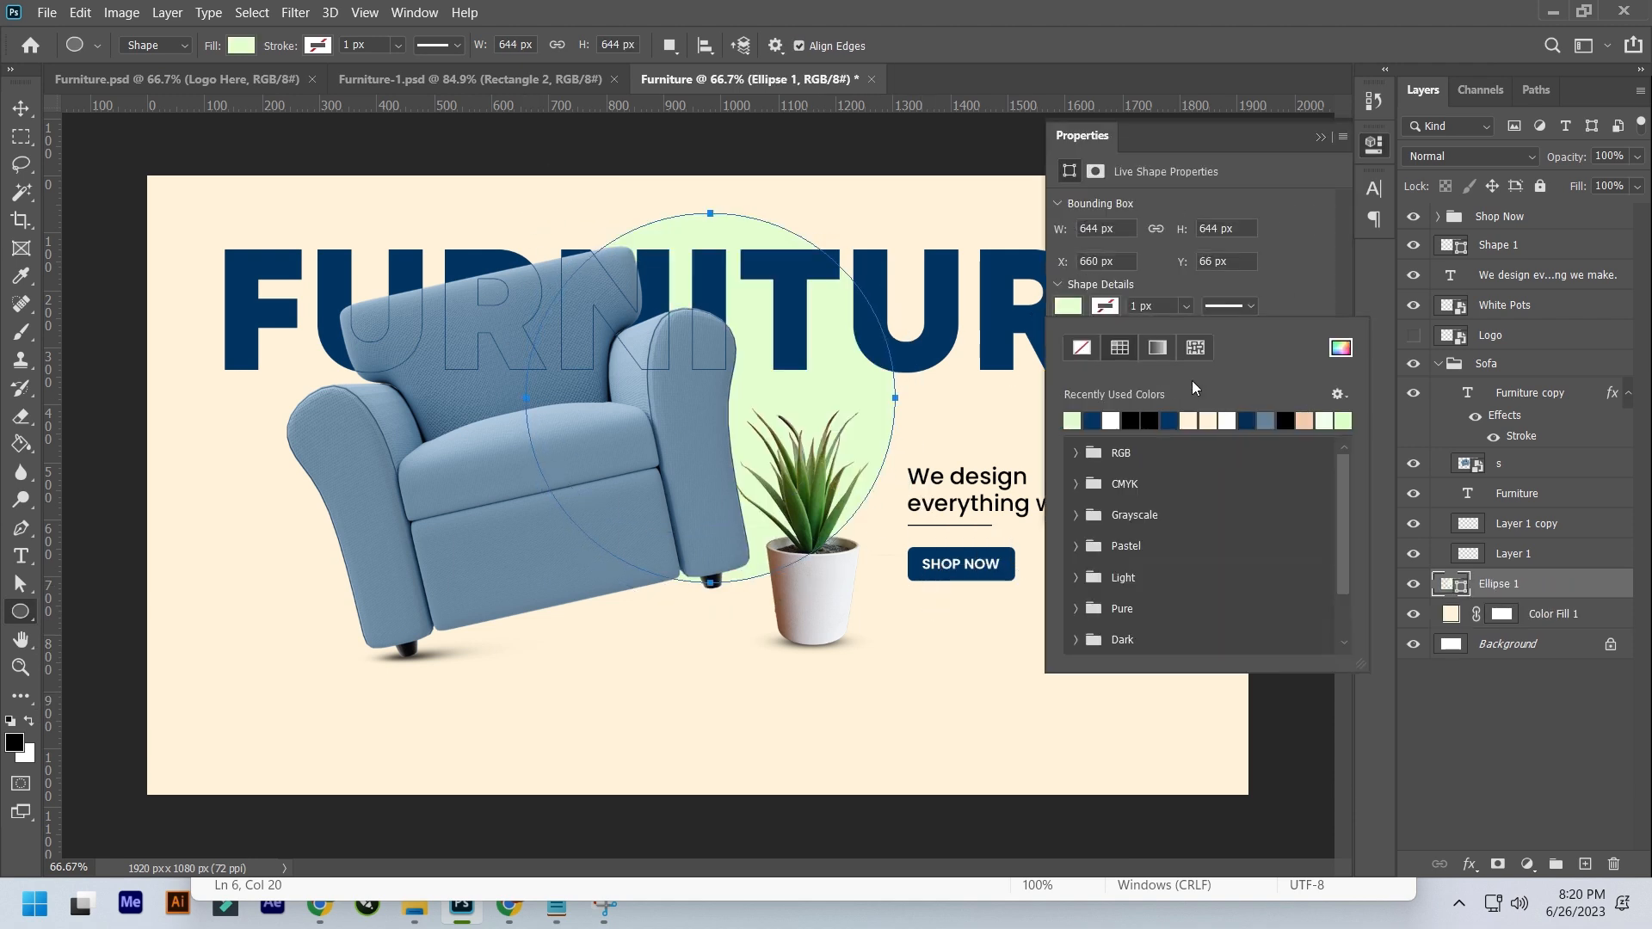
pyautogui.click(1341, 348)
pyautogui.moveTo(1154, 160)
pyautogui.mouseDown()
pyautogui.moveTo(1148, 175)
pyautogui.moveTo(1167, 176)
pyautogui.mouseUp()
pyautogui.press('Return')
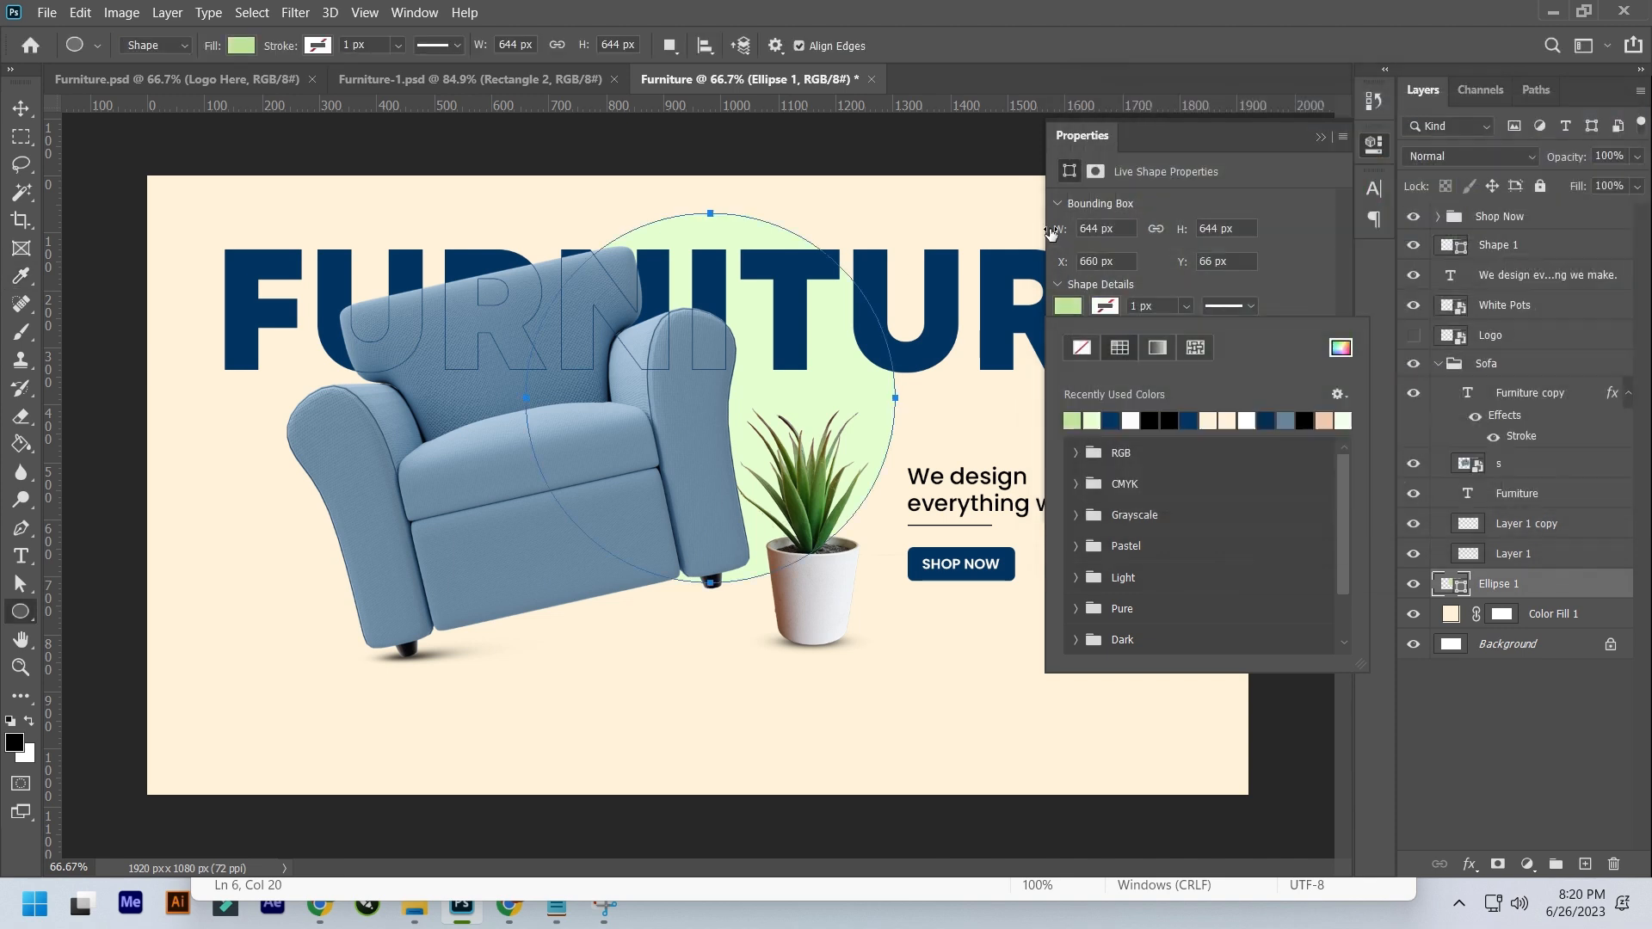
pyautogui.press('Escape')
pyautogui.press('v')
pyautogui.moveTo(792, 394); pyautogui.dragTo(758, 370)
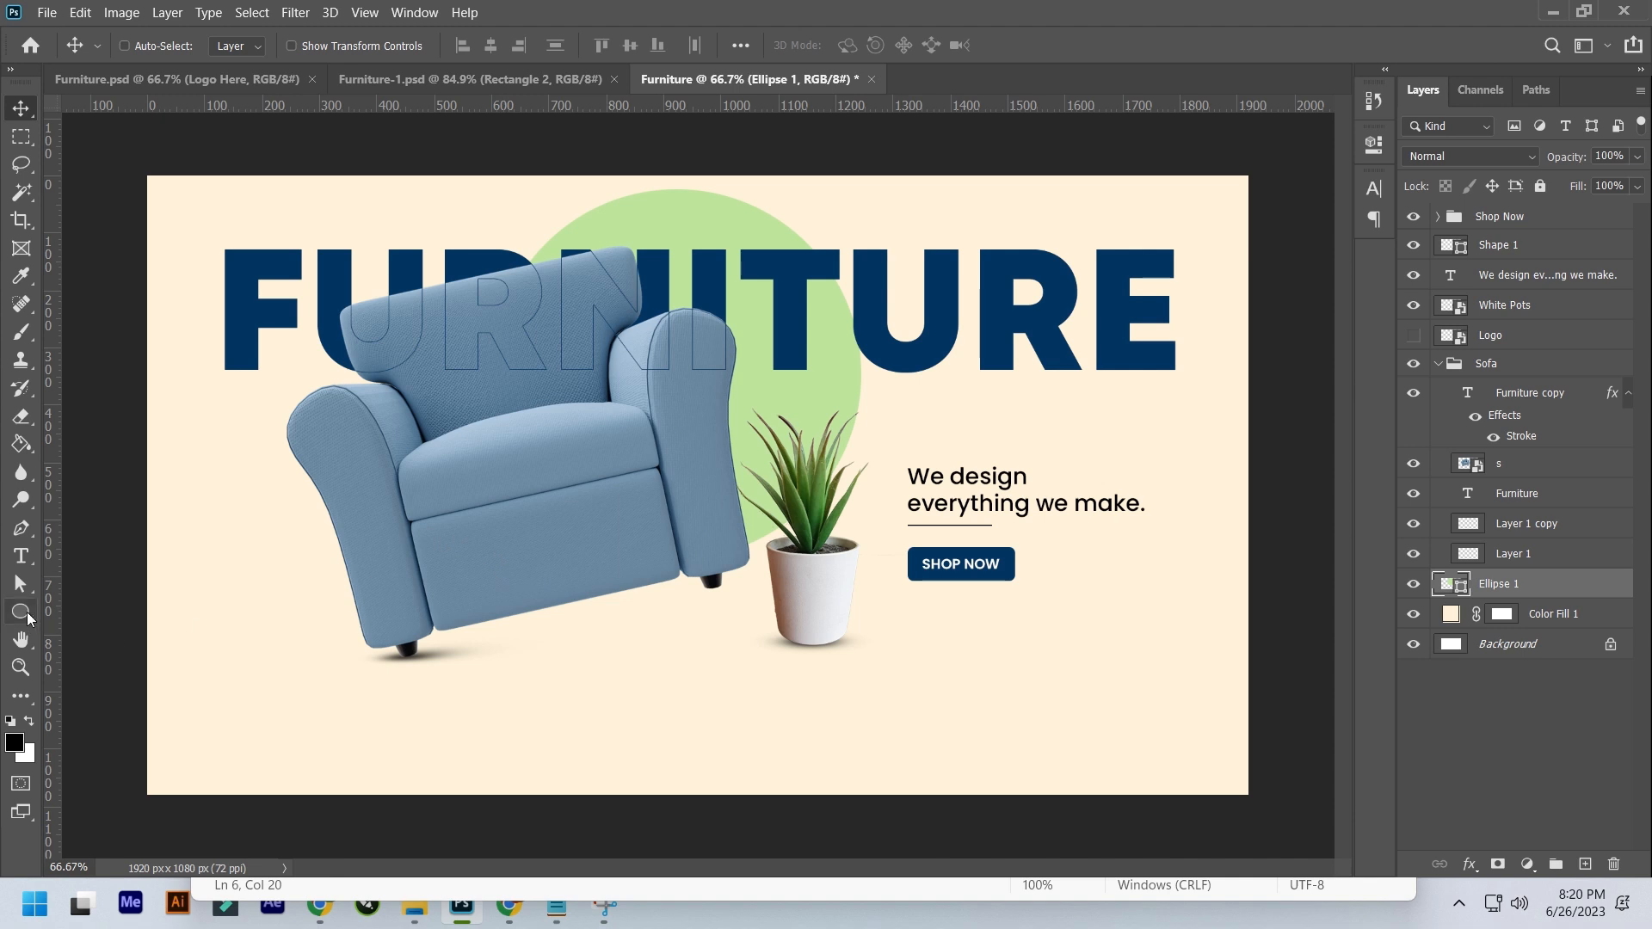
# - Draw a white circle about 174 px in diameter above the Sofa group, over the armchair's lower right edge
pyautogui.click(1438, 363)
pyautogui.click(1486, 363)
pyautogui.press('u')
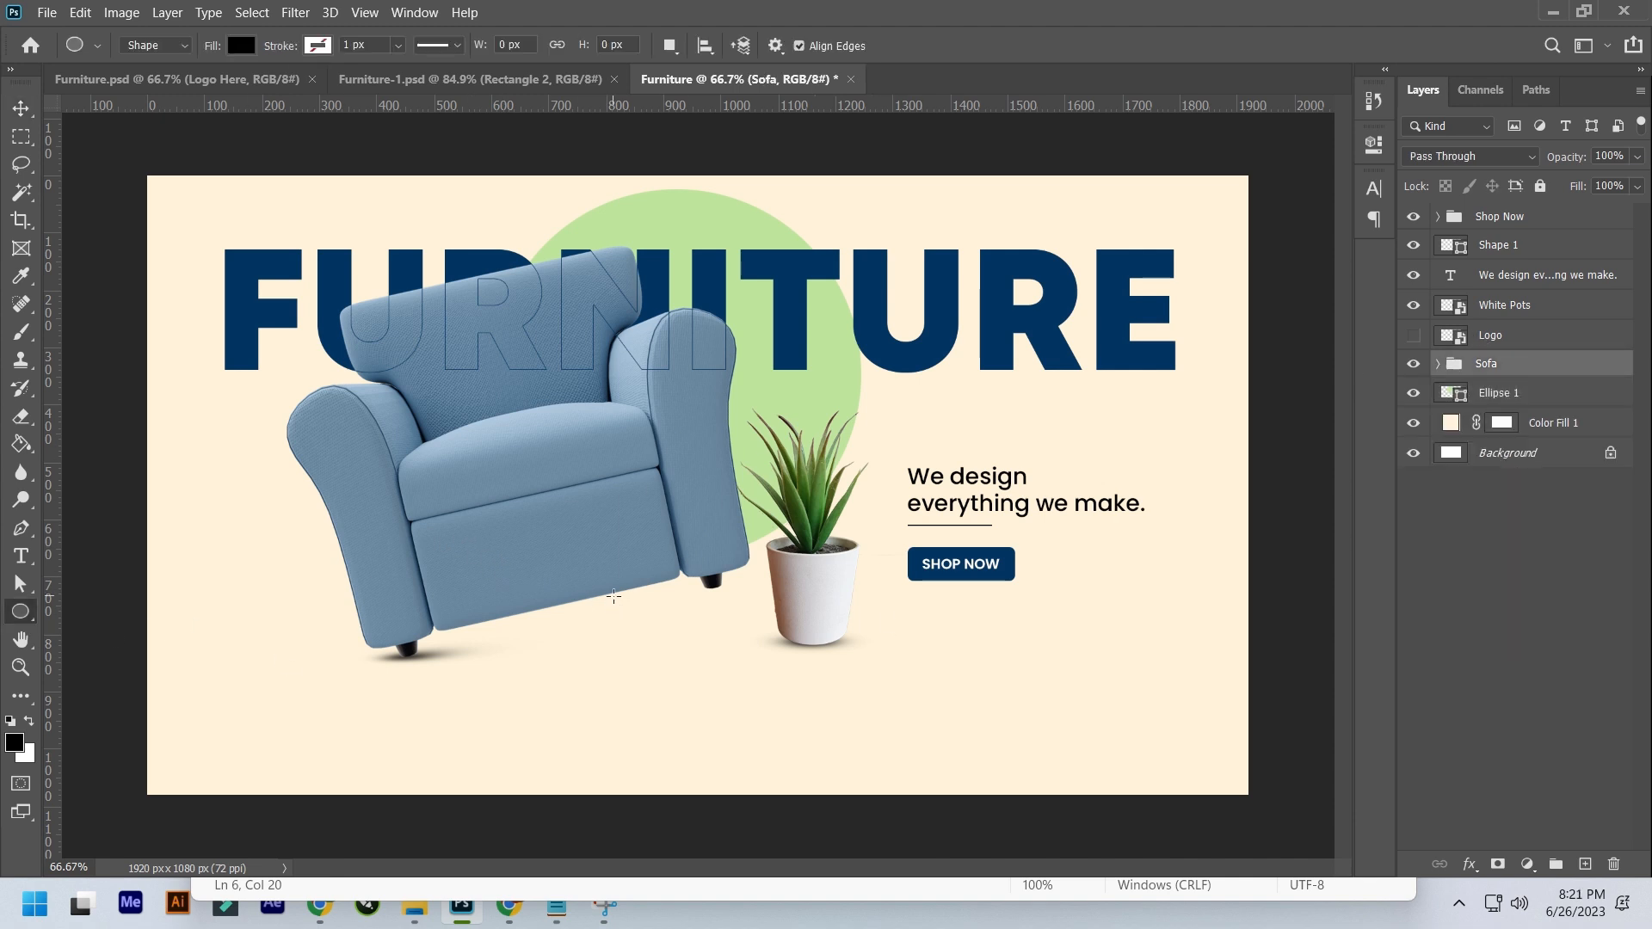
pyautogui.moveTo(580, 552); pyautogui.dragTo(681, 652)
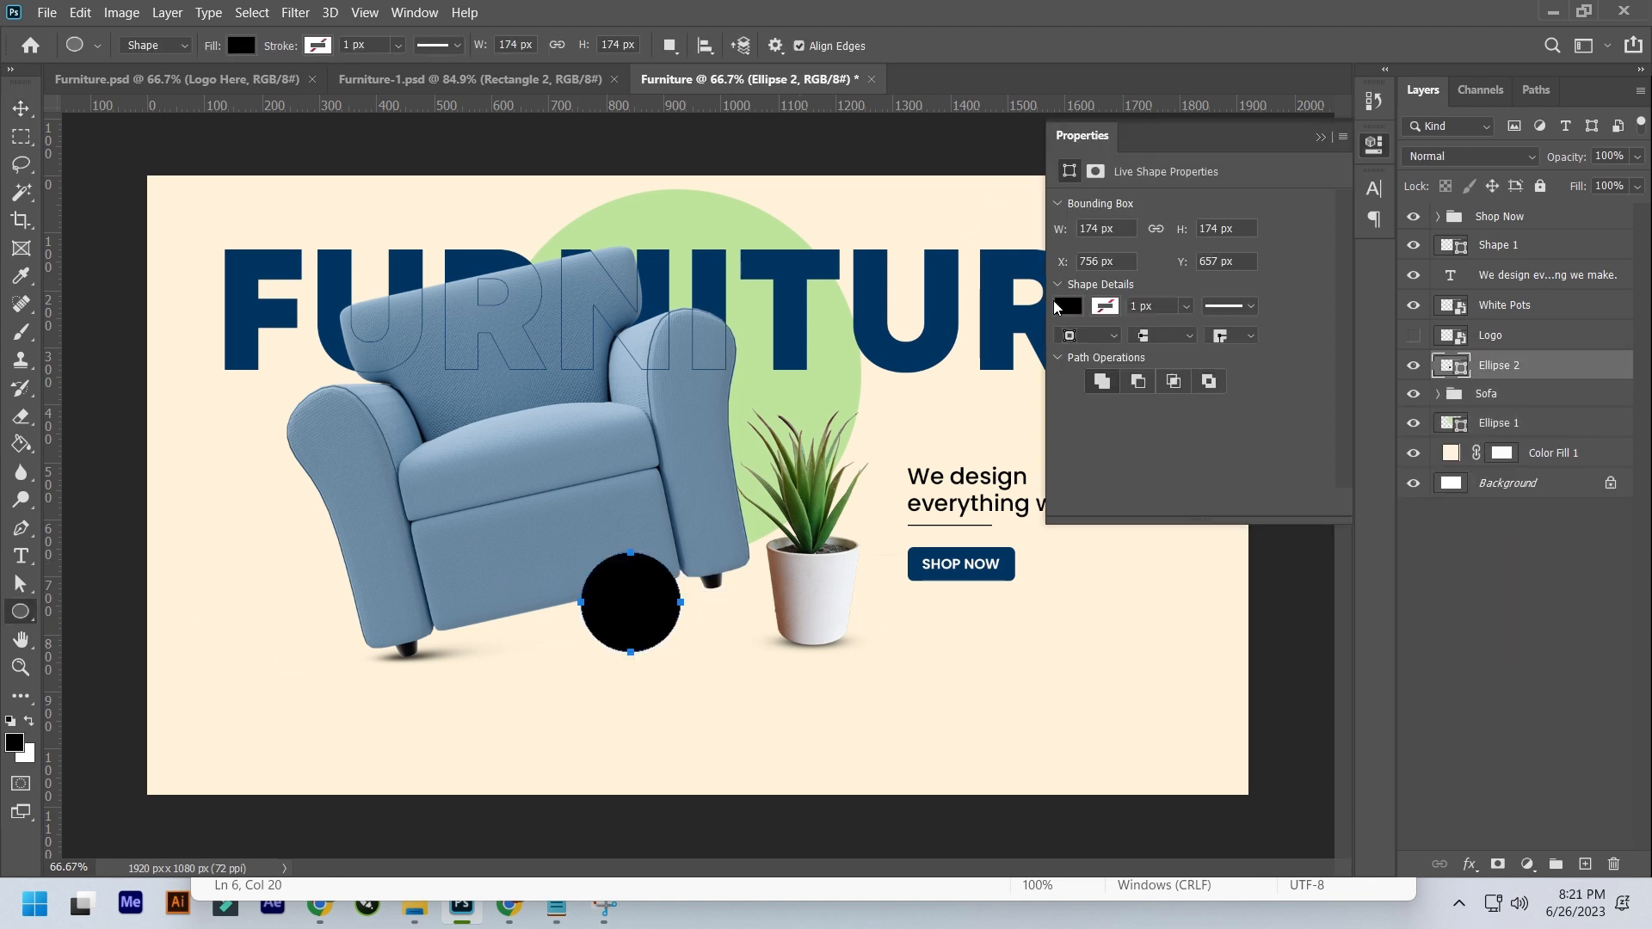
pyautogui.click(1068, 305)
pyautogui.click(1147, 422)
pyautogui.click(1321, 136)
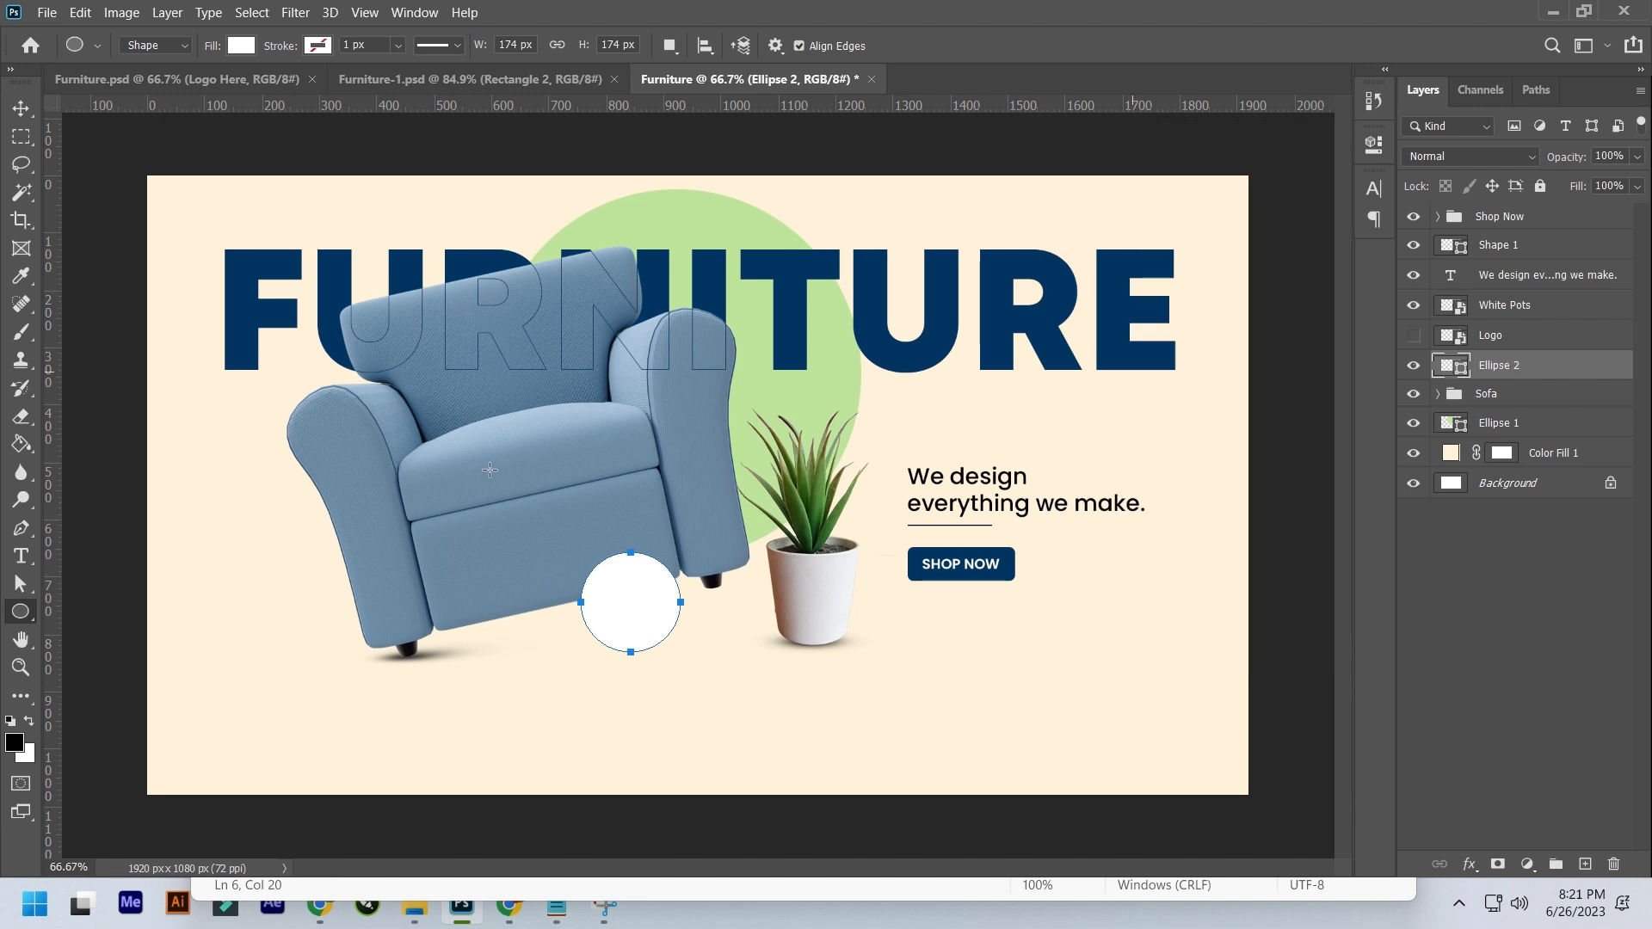
# - Add the price text "$89" just below the plant pot
pyautogui.press('t')
pyautogui.click(789, 668)
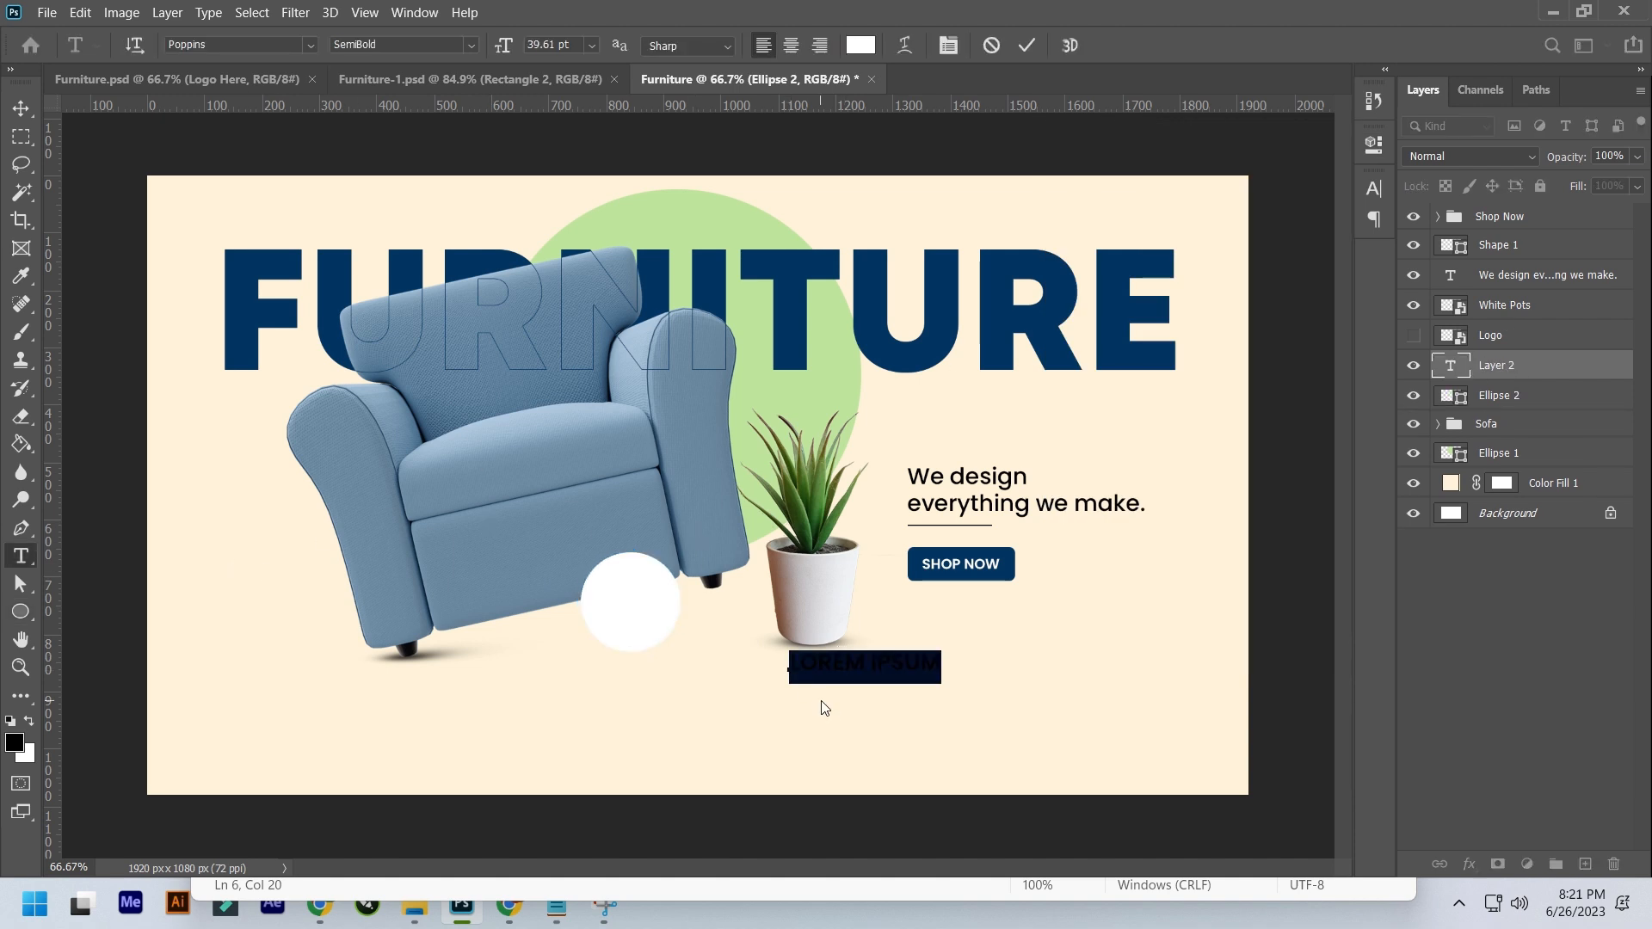
pyautogui.write('$89')
pyautogui.hotkey('ctrl', 'Return')
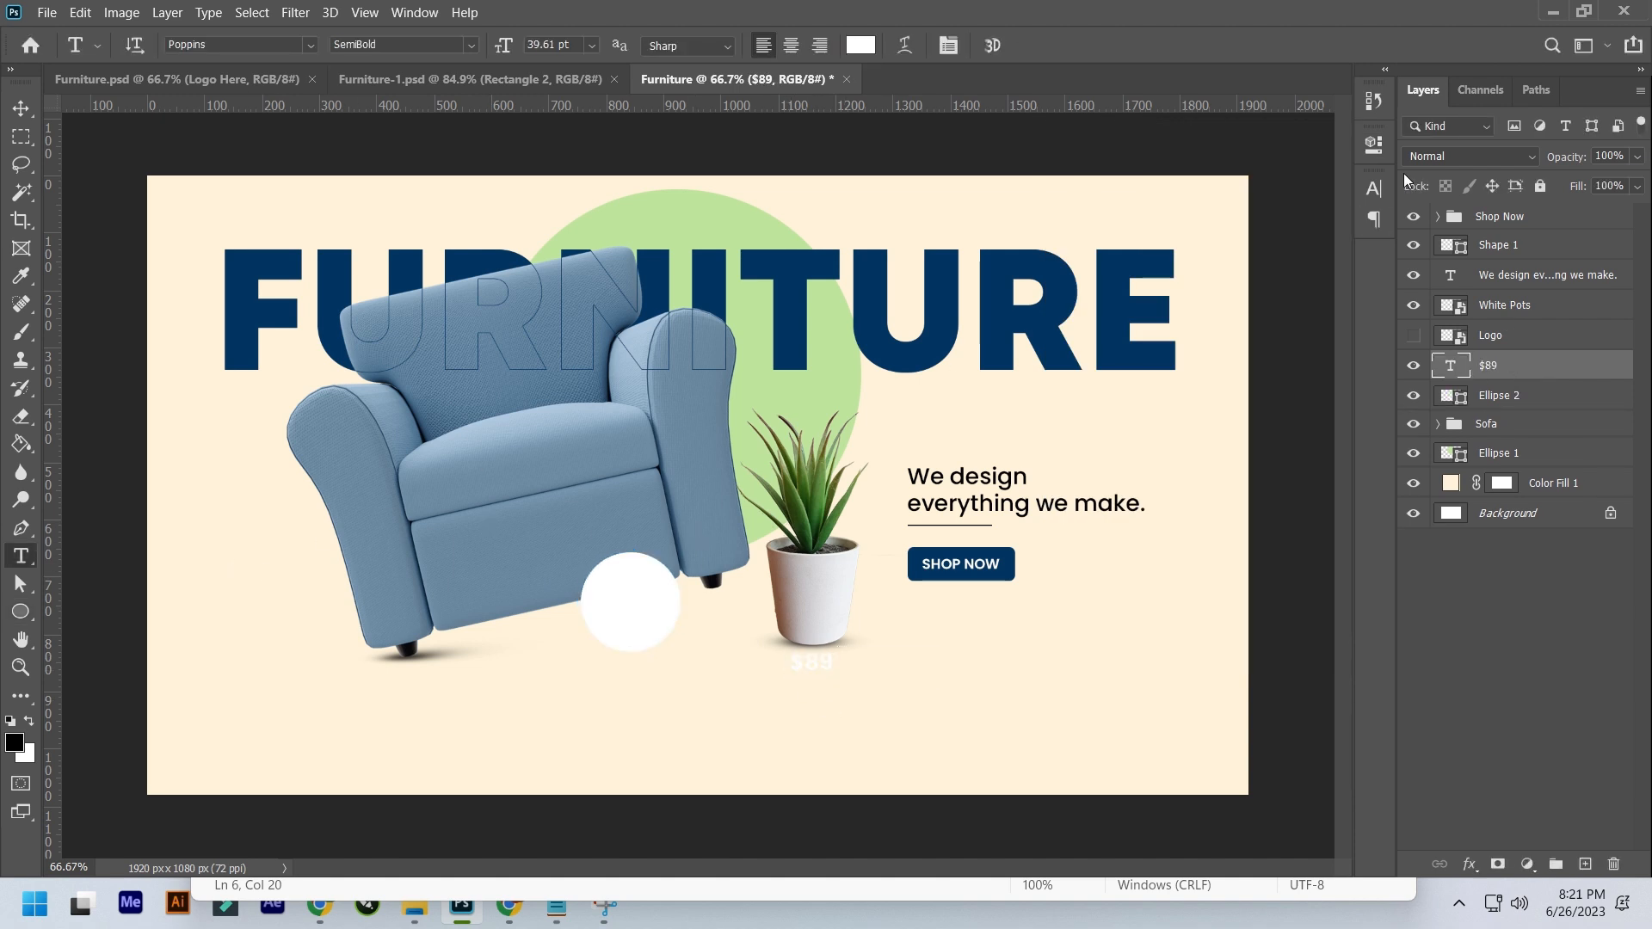
# - Colour the "$89" price text with the navy blue of the FURNITURE heading
pyautogui.click(1374, 188)
pyautogui.click(1317, 311)
pyautogui.click(951, 300)
pyautogui.click(1552, 151)
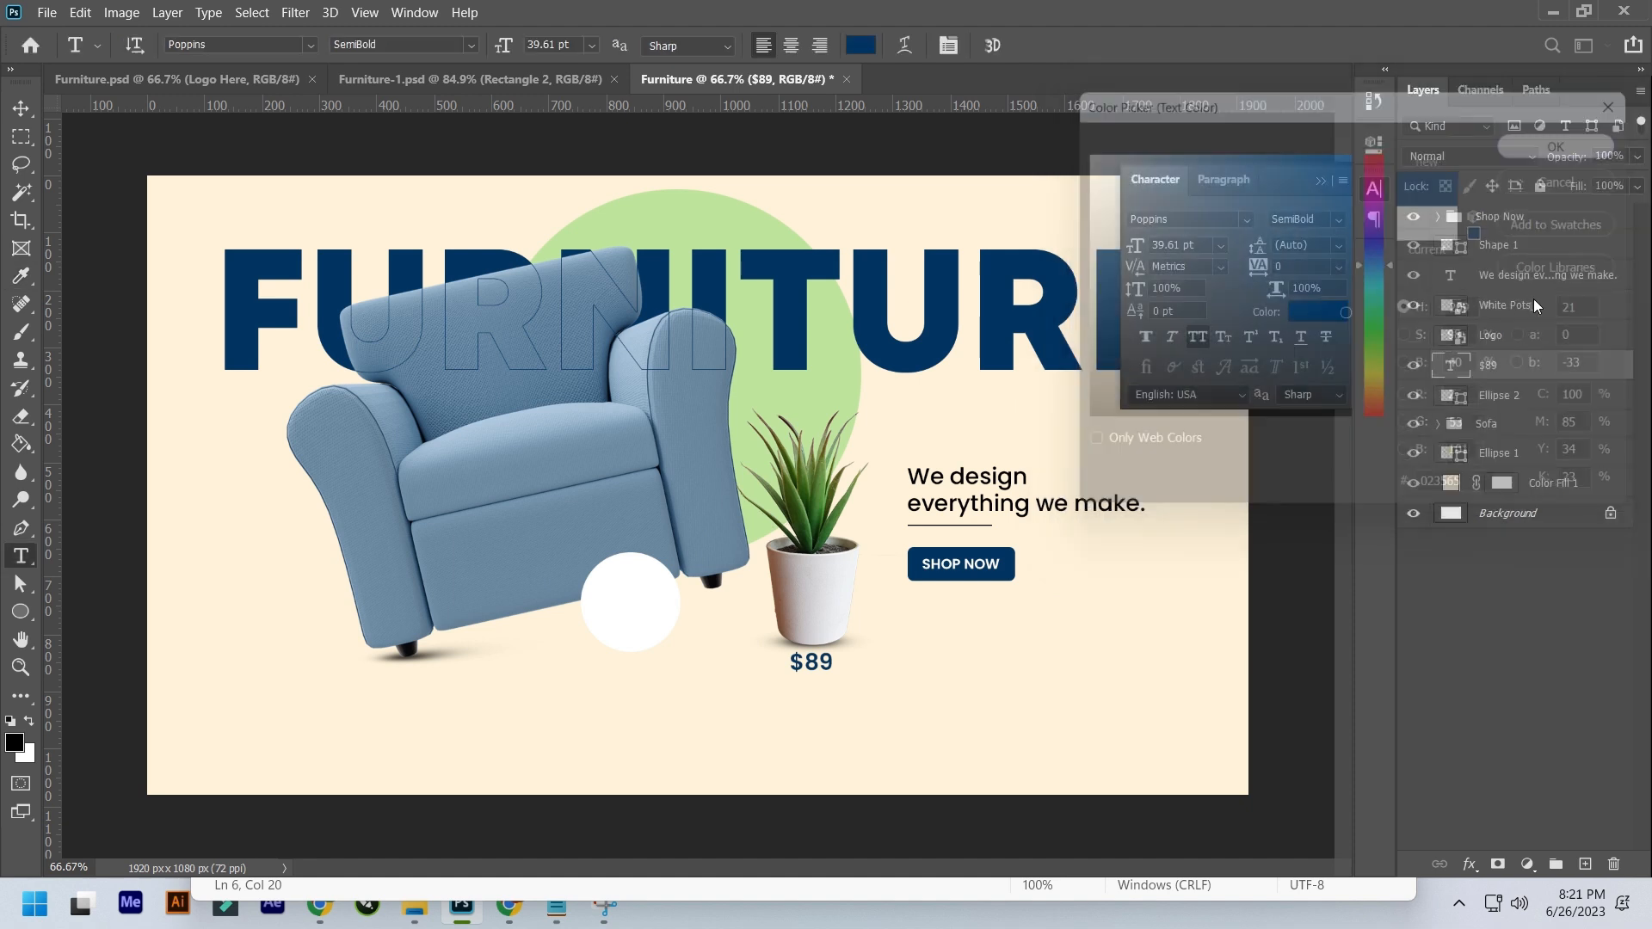
# - Enlarge the price text to about 74.5 pt inside the white circle and set its style to SemiBold Italic
pyautogui.hotkey('ctrl', 't')
pyautogui.moveTo(833, 651); pyautogui.dragTo(635, 611)
pyautogui.press('Return')
pyautogui.click(1305, 219)
pyautogui.click(1340, 395)
pyautogui.click(1305, 220)
pyautogui.click(1325, 429)
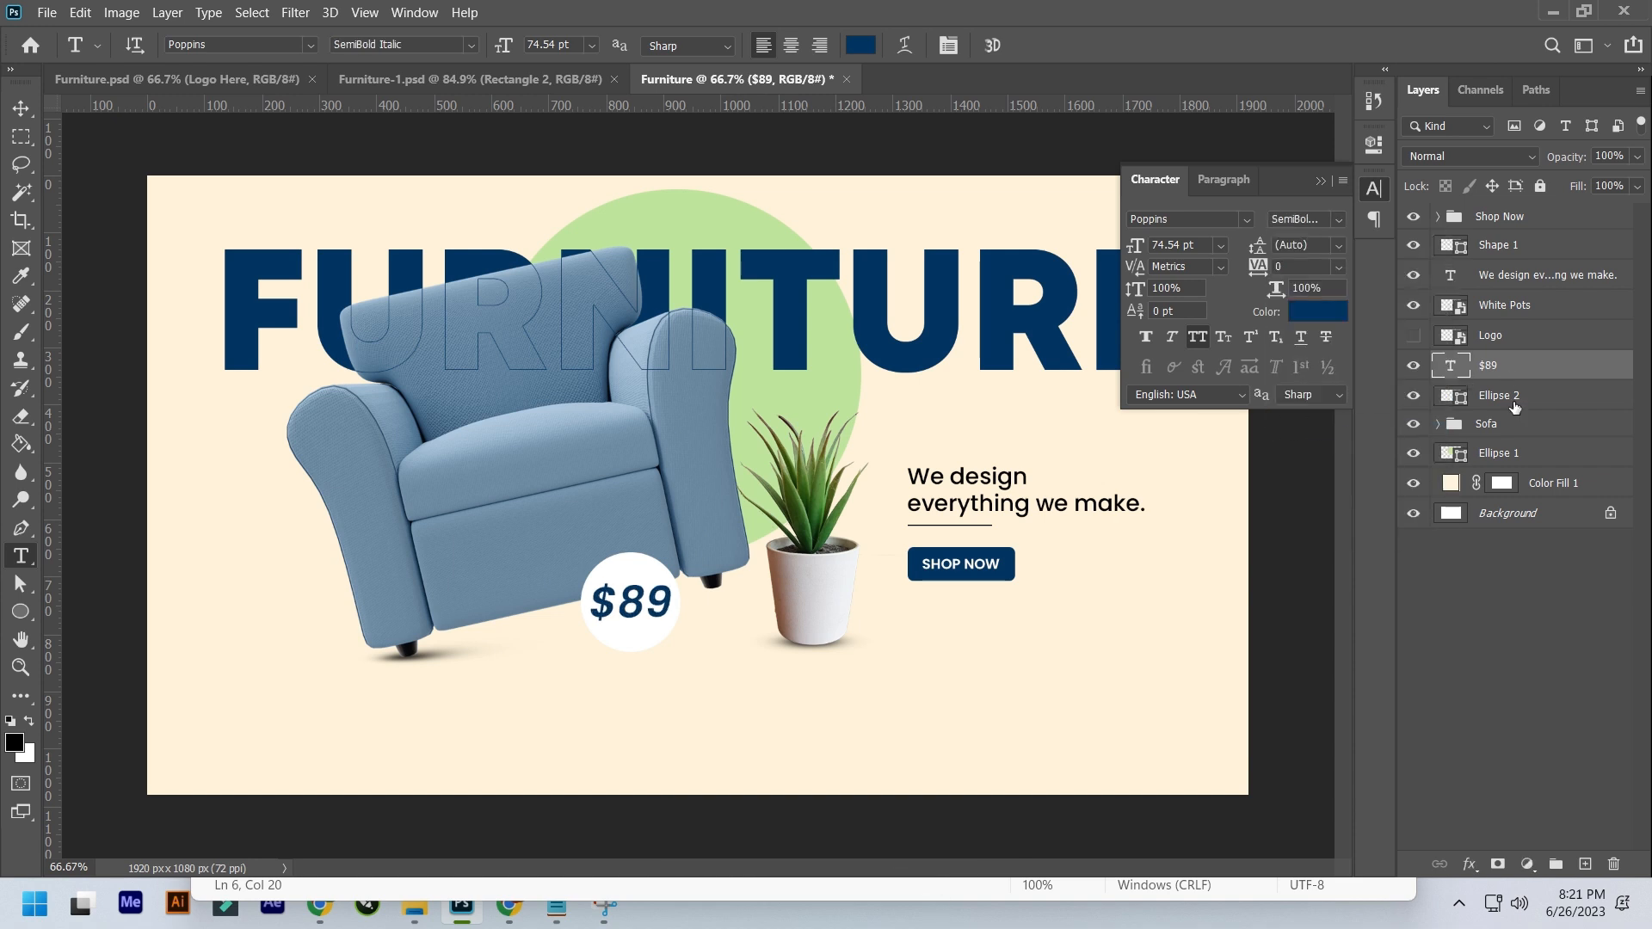
# - Group the price text and its white circle, and name the group "Price"
pyautogui.keyDown('shift'); pyautogui.click(1473, 395); pyautogui.keyUp('shift')
pyautogui.press('v')
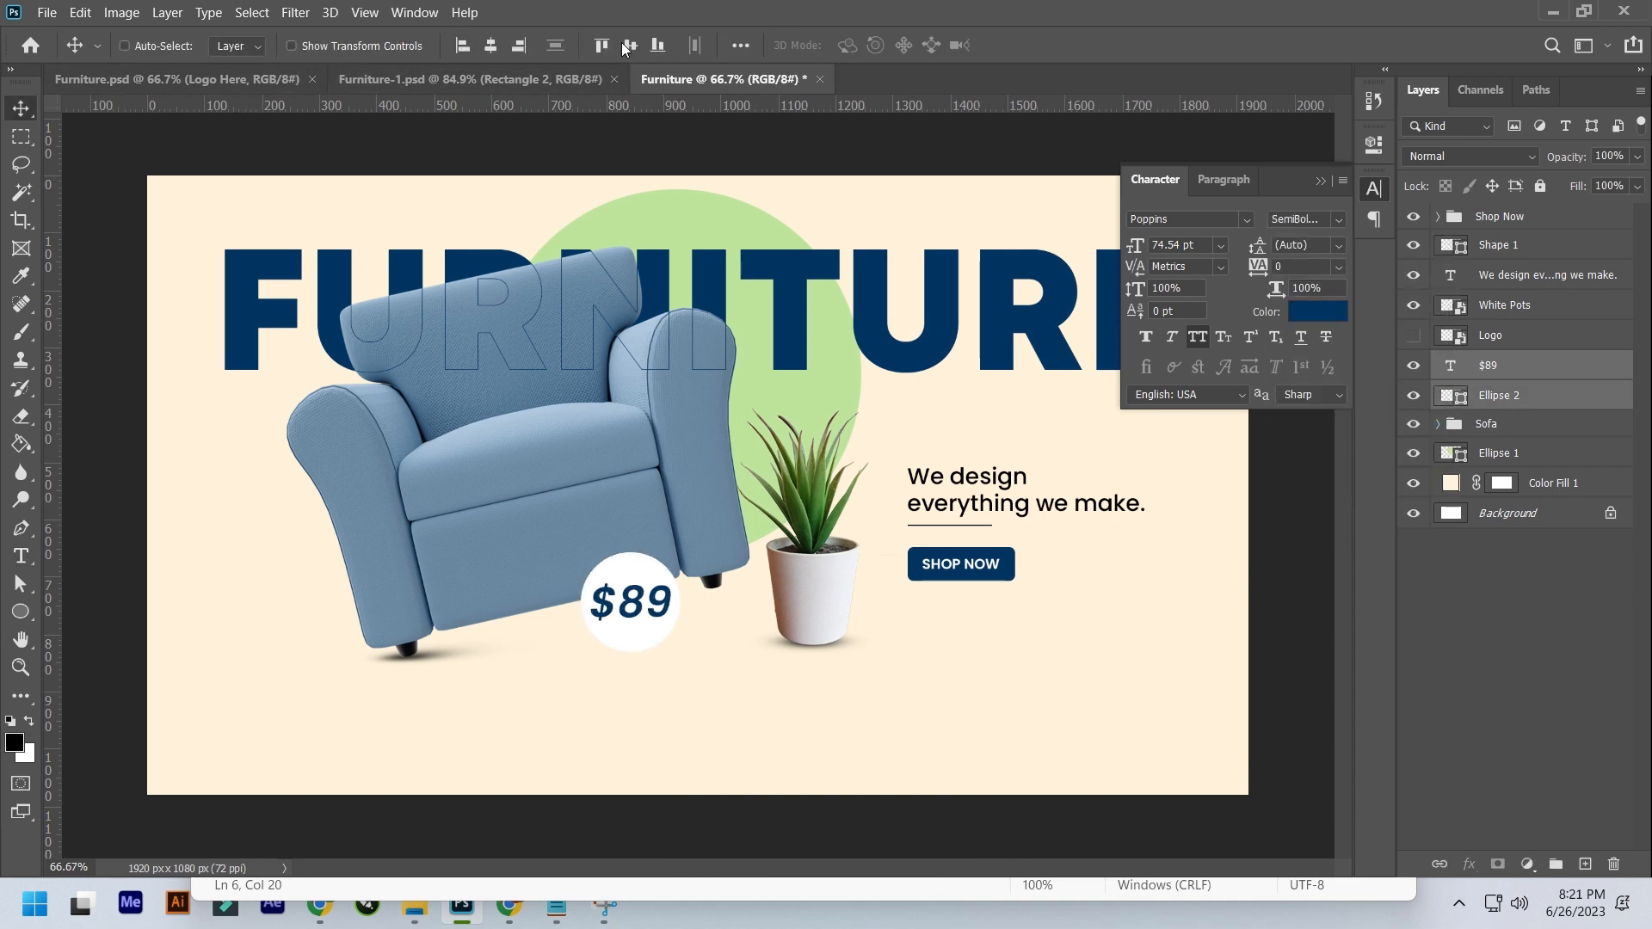
pyautogui.hotkey('ctrl', 'g')
pyautogui.doubleClick(1493, 364)
pyautogui.write('Price')
pyautogui.press('Return')
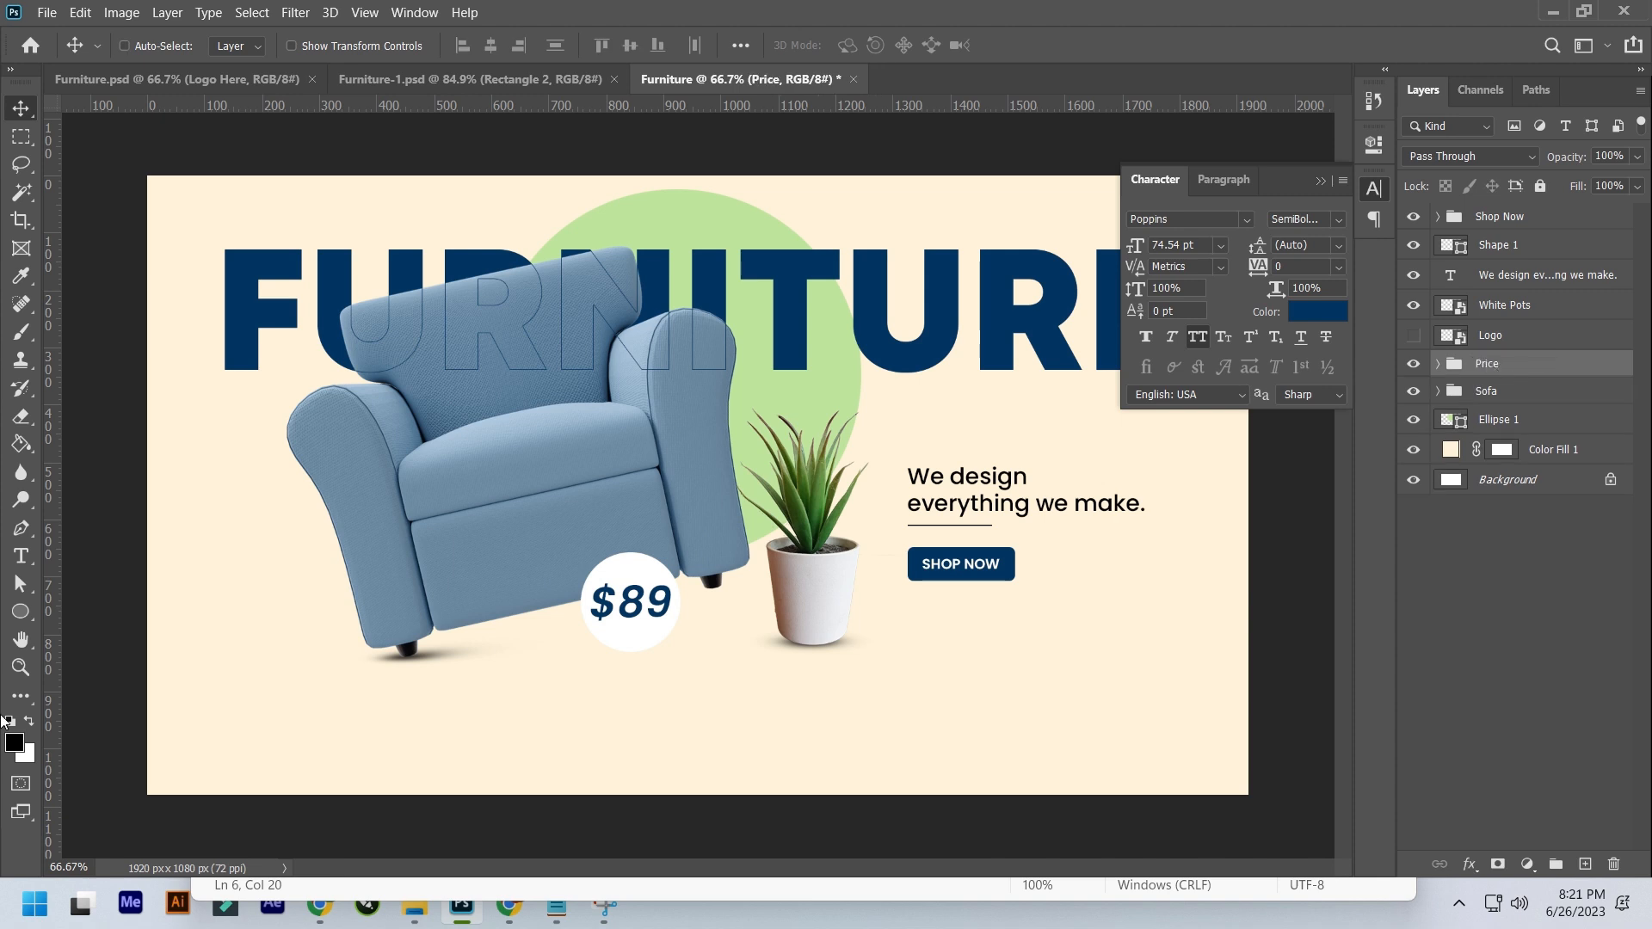
# - Draw a white square about 57 px wide over the upper left edge of the price circle
pyautogui.rightClick(20, 611)
pyautogui.click(103, 608)
pyautogui.moveTo(584, 539); pyautogui.dragTo(618, 572)
pyautogui.click(1069, 271)
pyautogui.click(1087, 381)
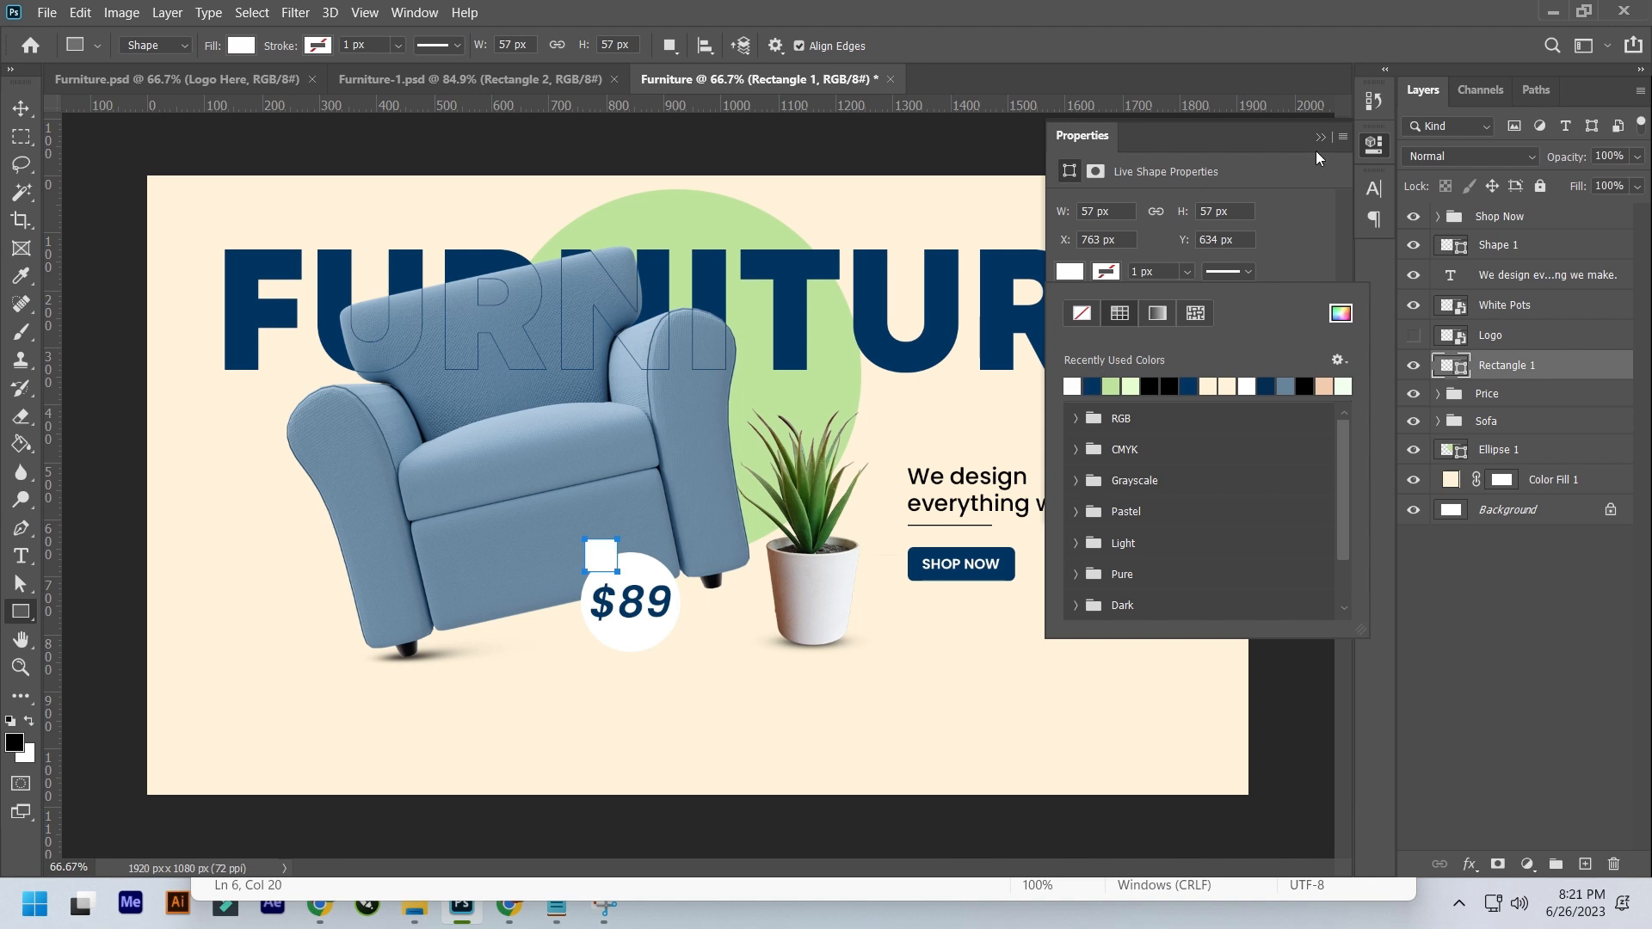
# - Move the square beneath the circle in the Price group and shift it so only its corner sticks out as a pointer
pyautogui.click(1437, 393)
pyautogui.moveTo(1506, 365); pyautogui.dragTo(1514, 465)
pyautogui.press('v')
pyautogui.moveTo(590, 572); pyautogui.dragTo(594, 589)
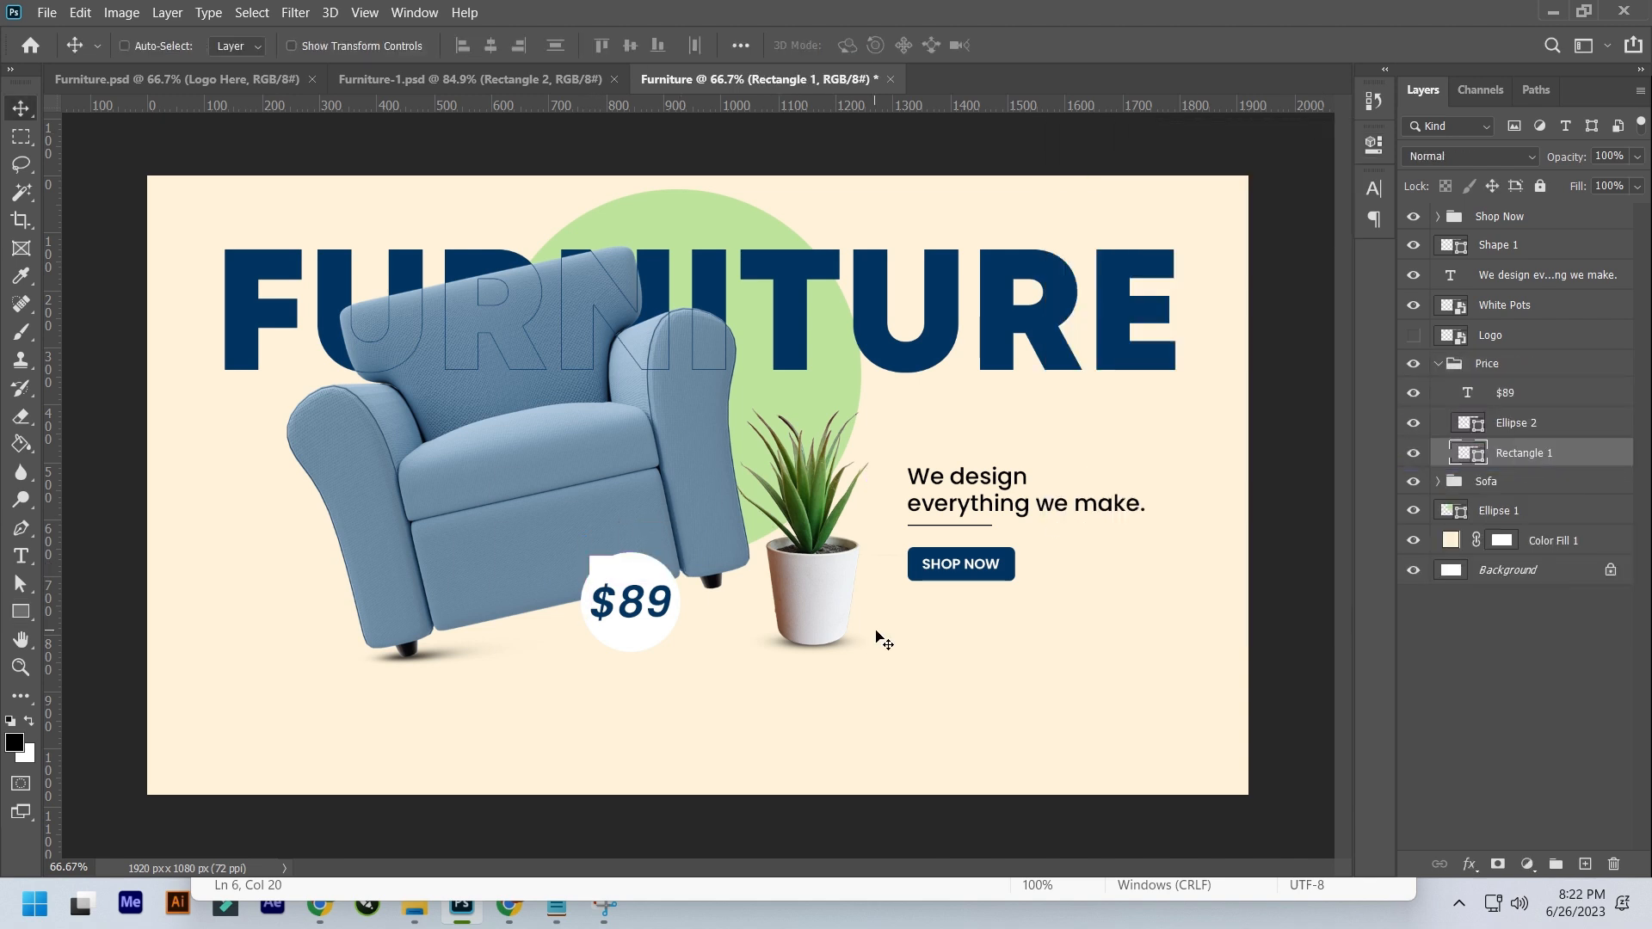
pyautogui.click(1437, 364)
pyautogui.click(1468, 372)
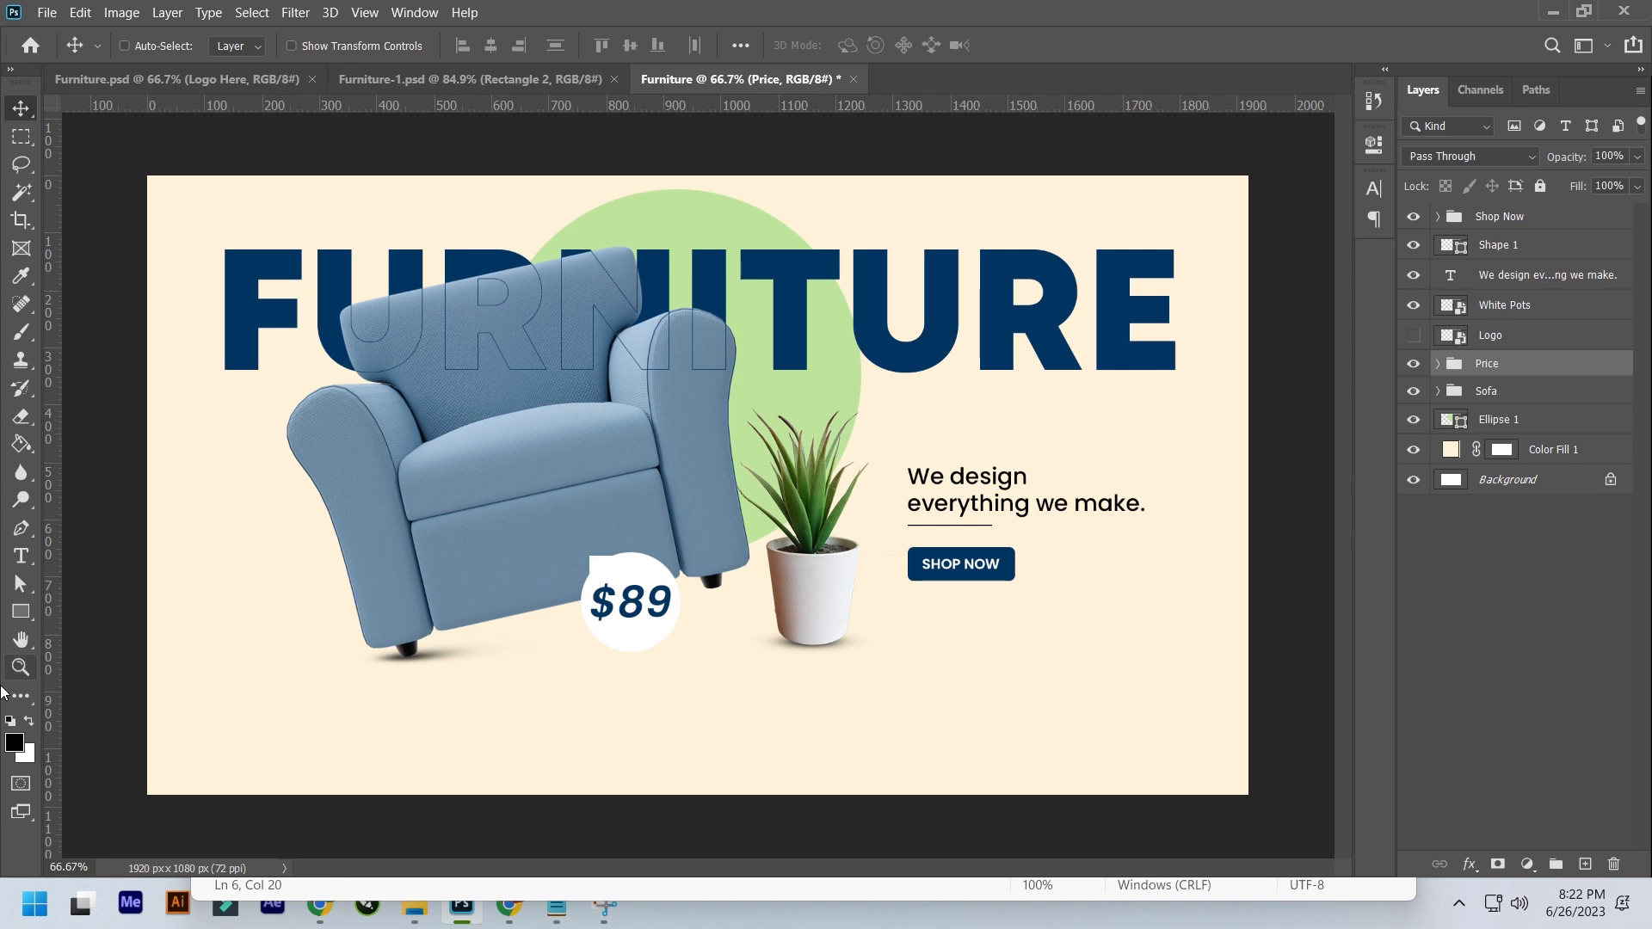
# - Draw a thin horizontal line about 1727 px long with 1 px weight across the lower part of the banner
pyautogui.click(21, 612)
pyautogui.rightClick(20, 612)
pyautogui.click(86, 700)
pyautogui.moveTo(196, 744); pyautogui.dragTo(1068, 746)
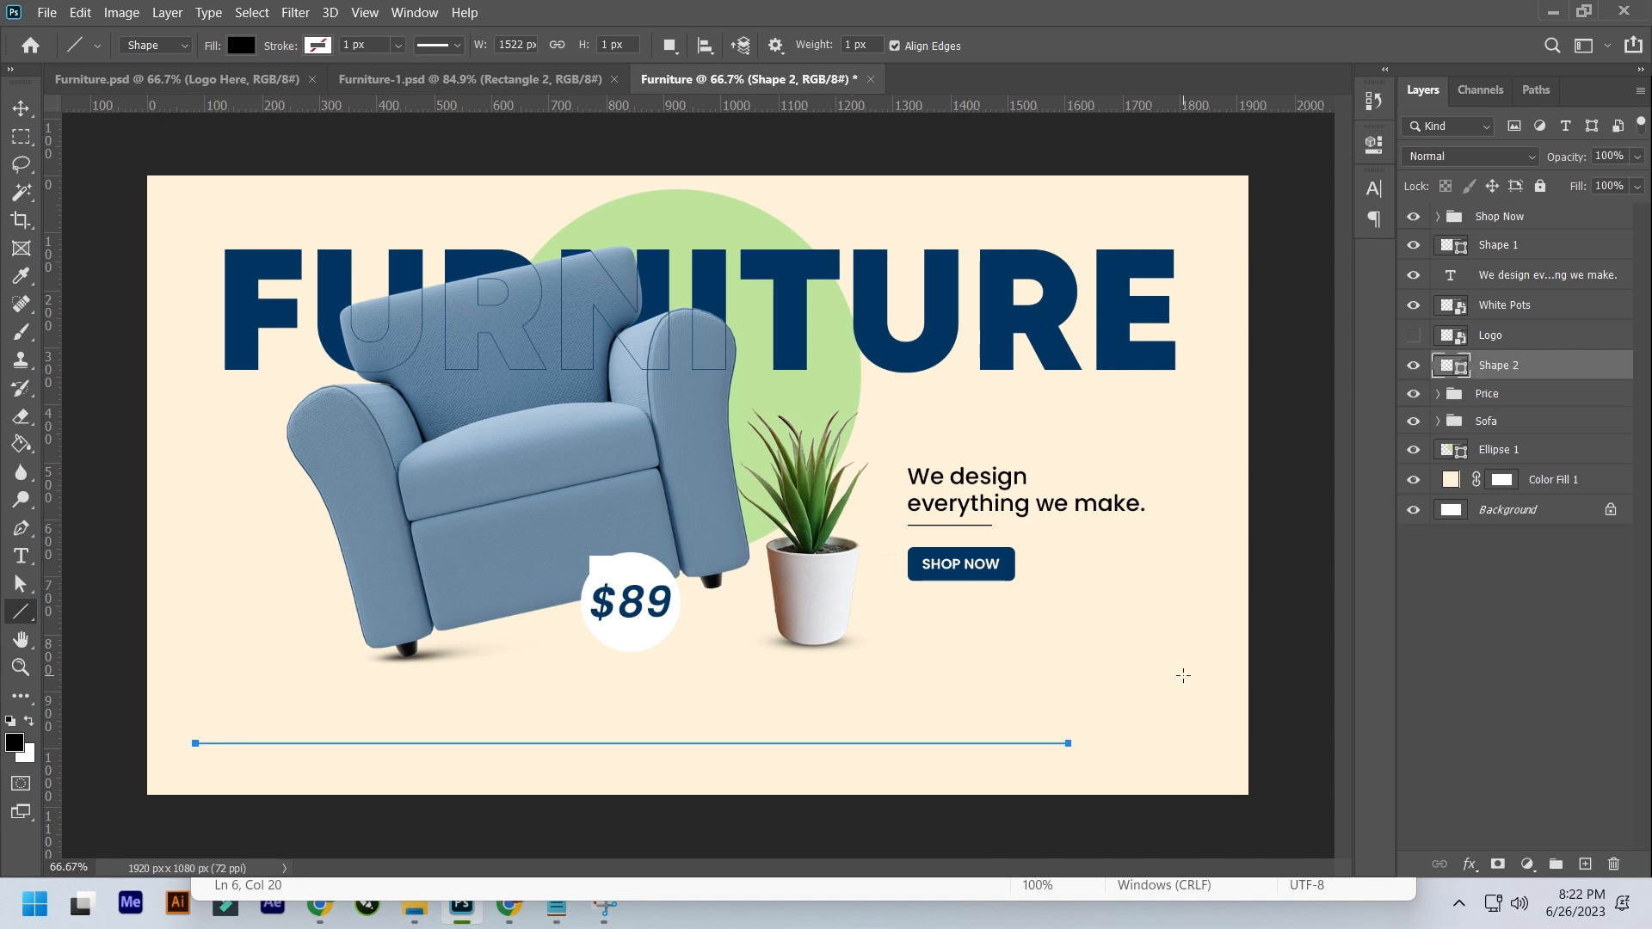
pyautogui.hotkey('ctrl', 'z')
pyautogui.moveTo(295, 747); pyautogui.dragTo(917, 747)
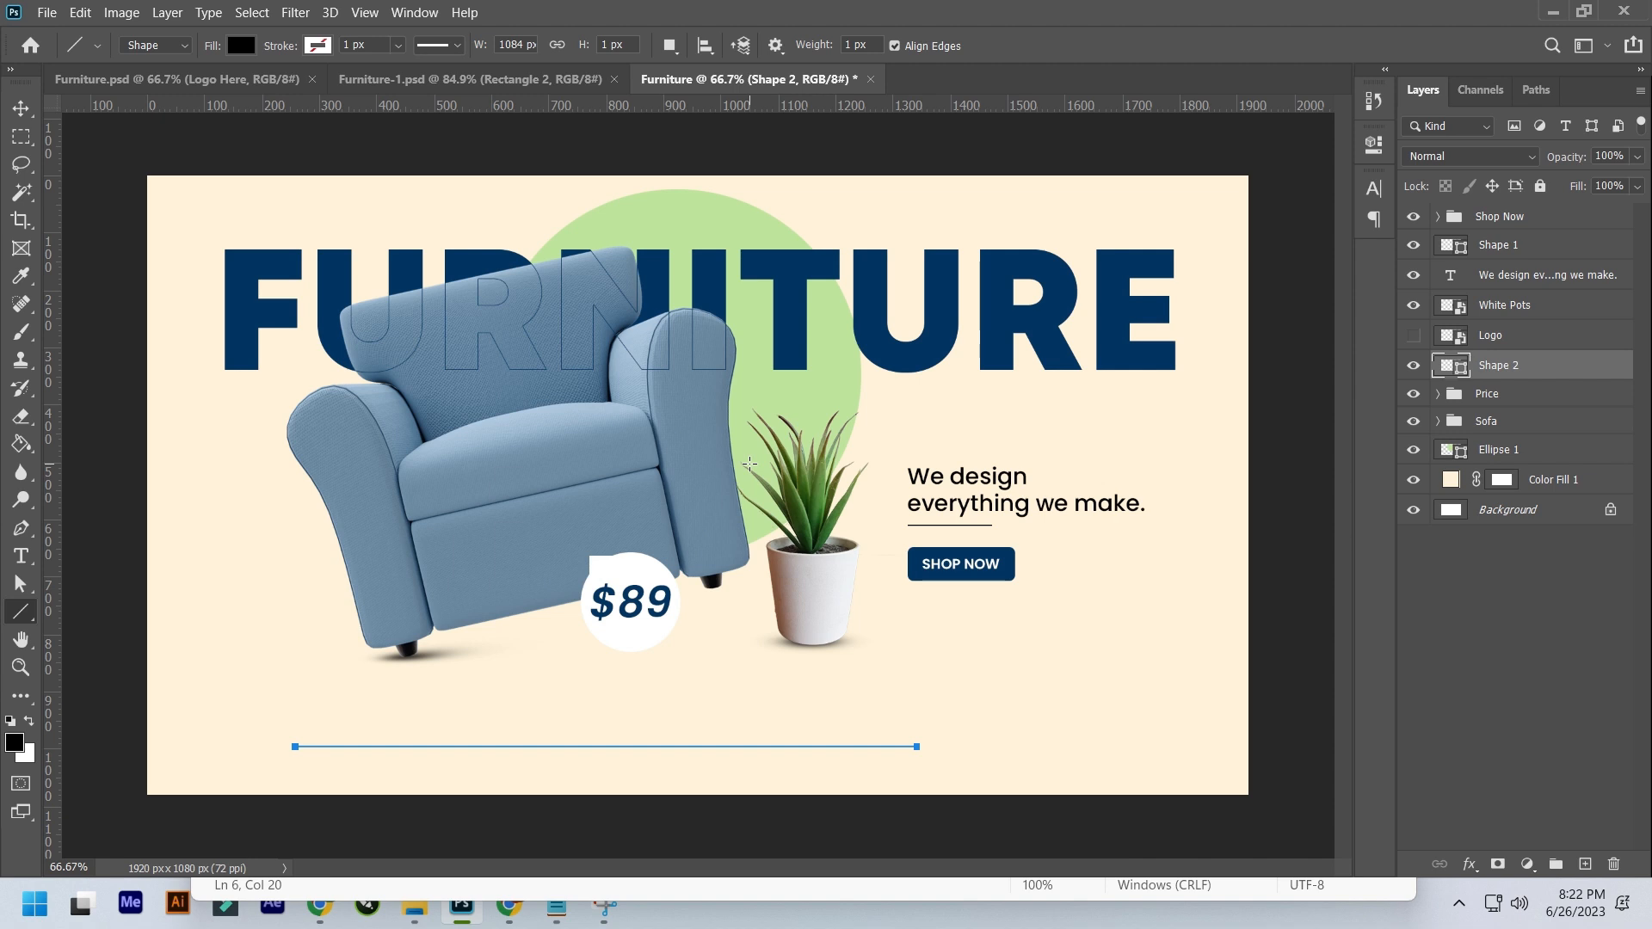
pyautogui.hotkey('ctrl', 'z')
pyautogui.moveTo(203, 750); pyautogui.dragTo(1194, 749)
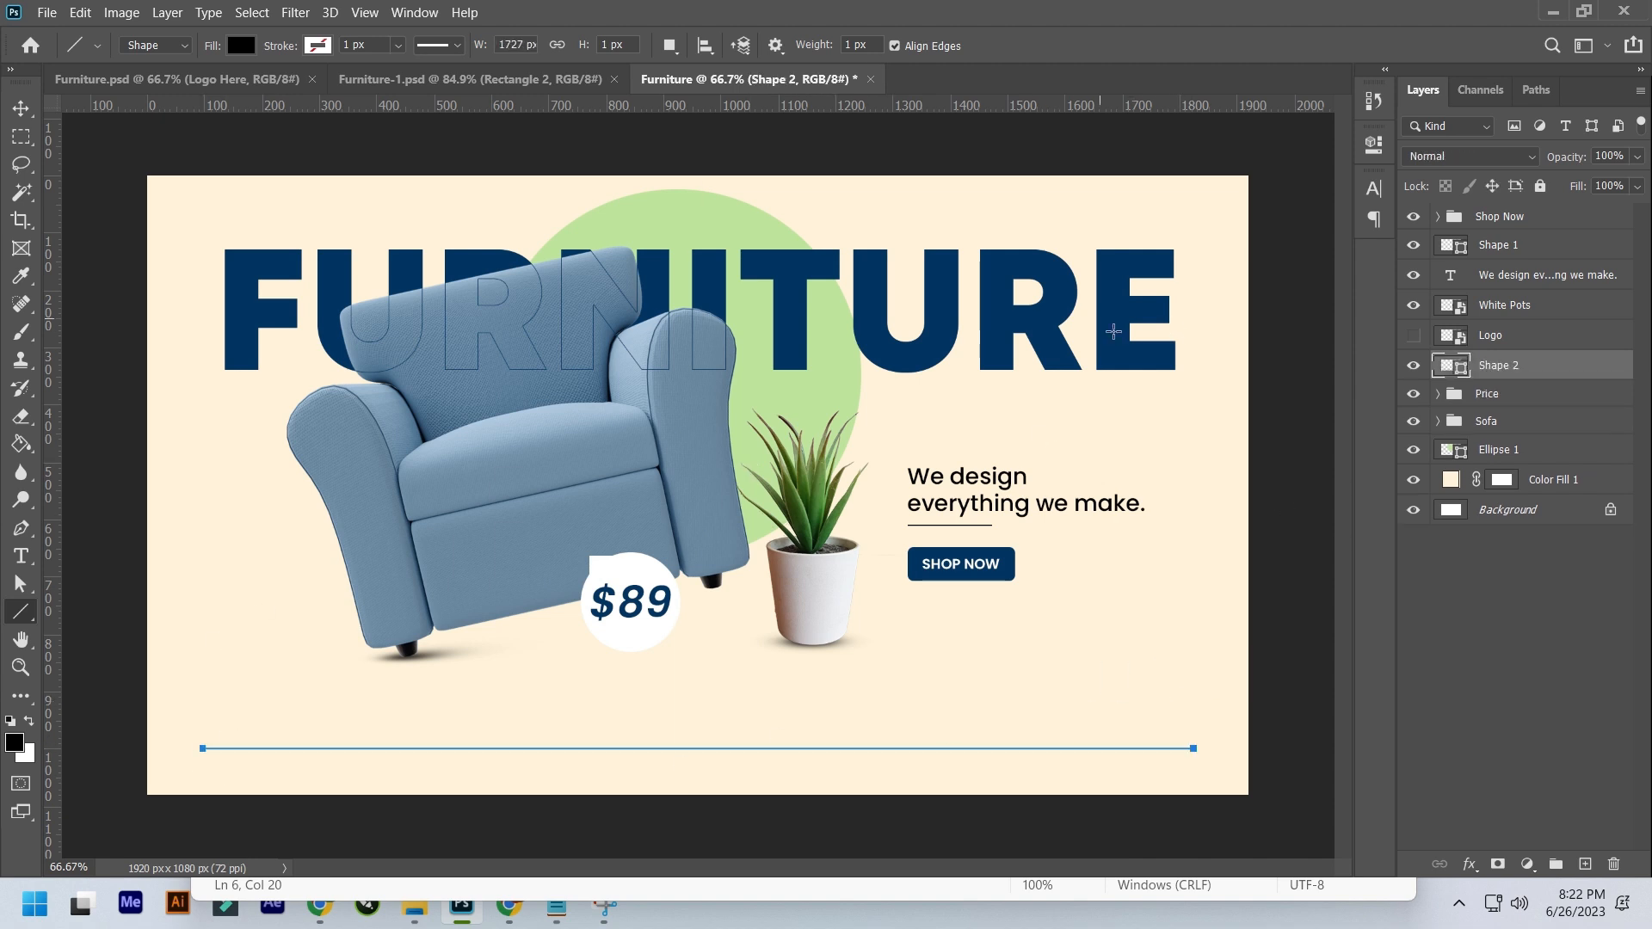
# - Fill the horizontal line at the bottom of the banner with navy blue
pyautogui.click(1475, 400)
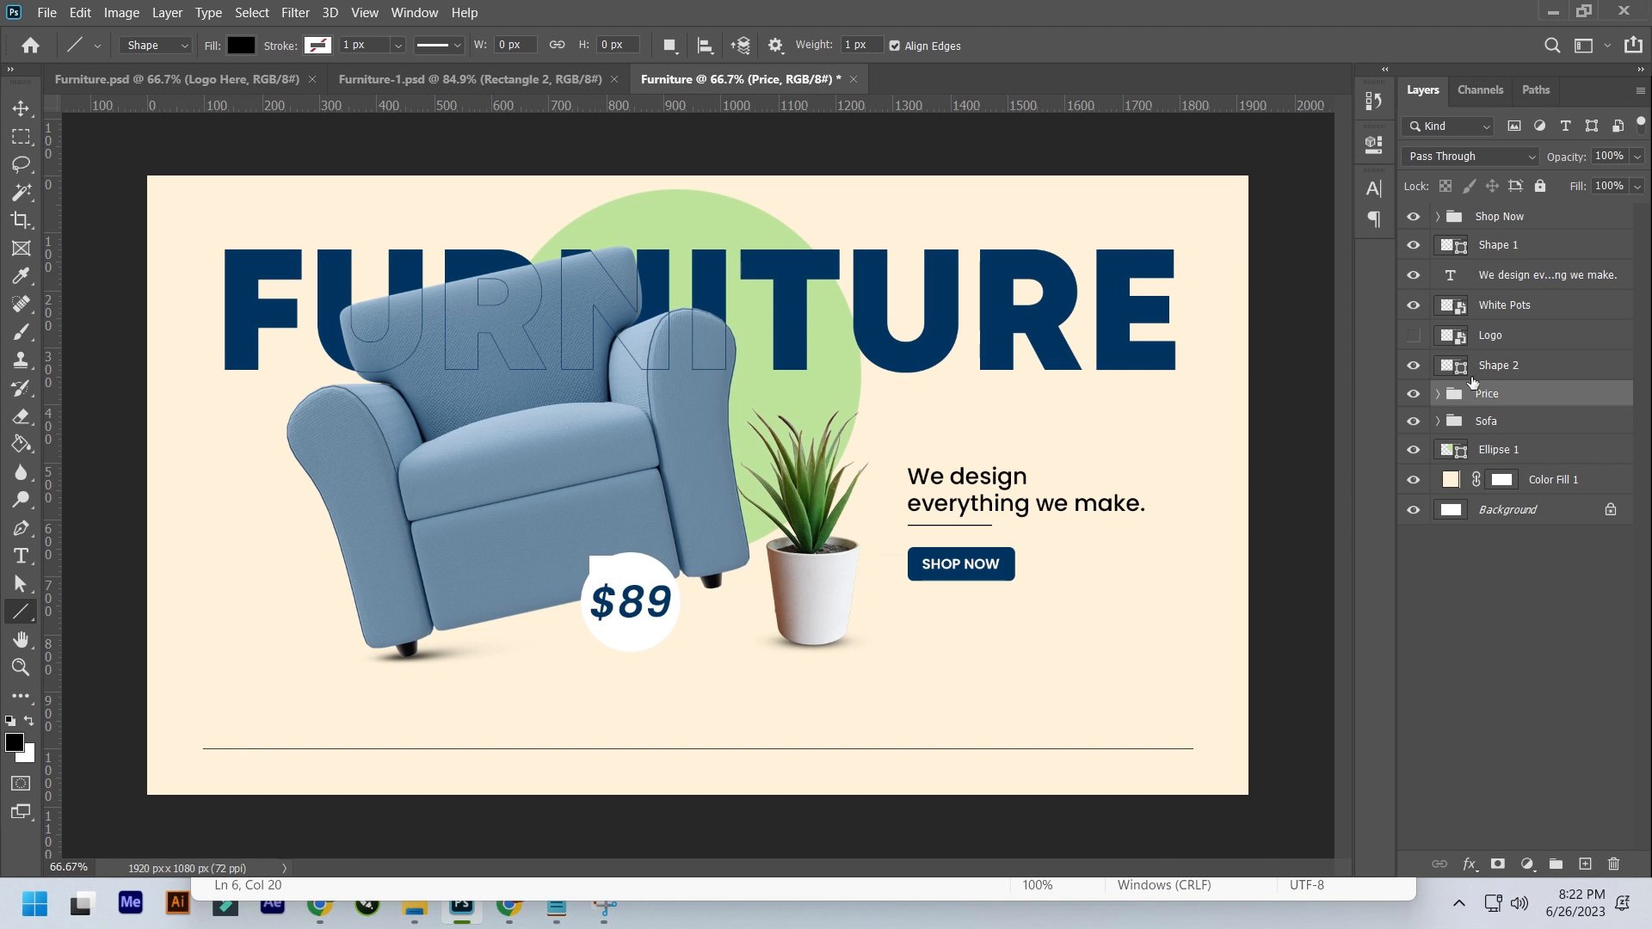
pyautogui.click(1473, 371)
pyautogui.doubleClick(1460, 368)
pyautogui.click(1568, 179)
pyautogui.click(242, 46)
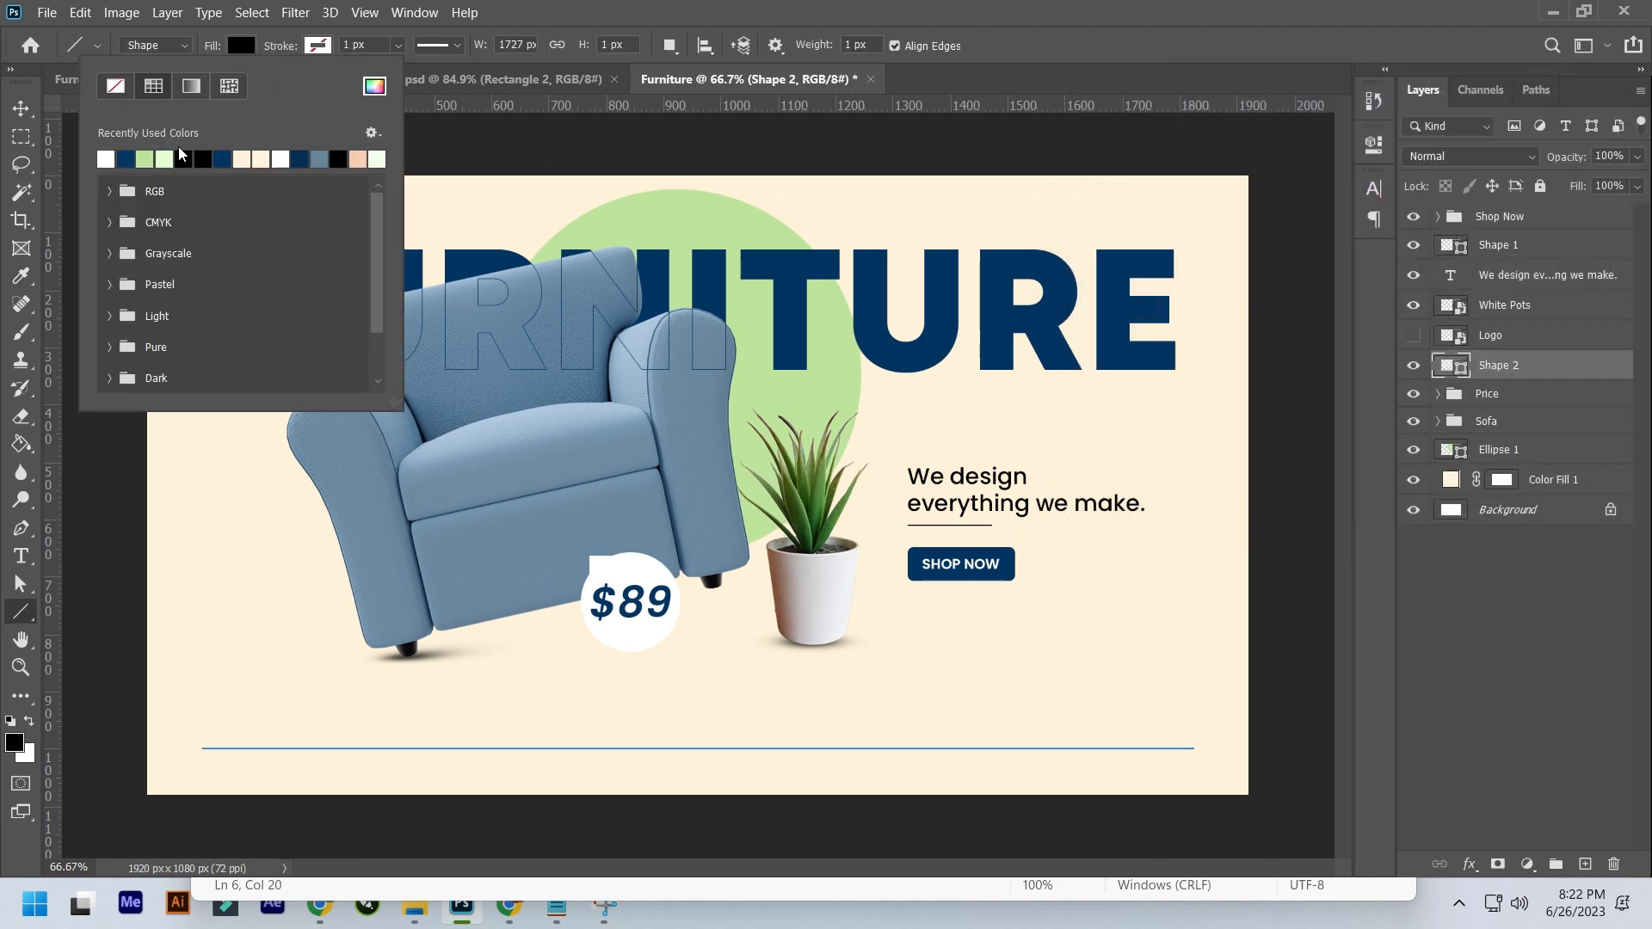
pyautogui.doubleClick(126, 158)
# - Add a layer mask to the line and mask out a gap at a central vertical guide with a hard 300 px round brush
pyautogui.moveTo(54, 552); pyautogui.dragTo(698, 534)
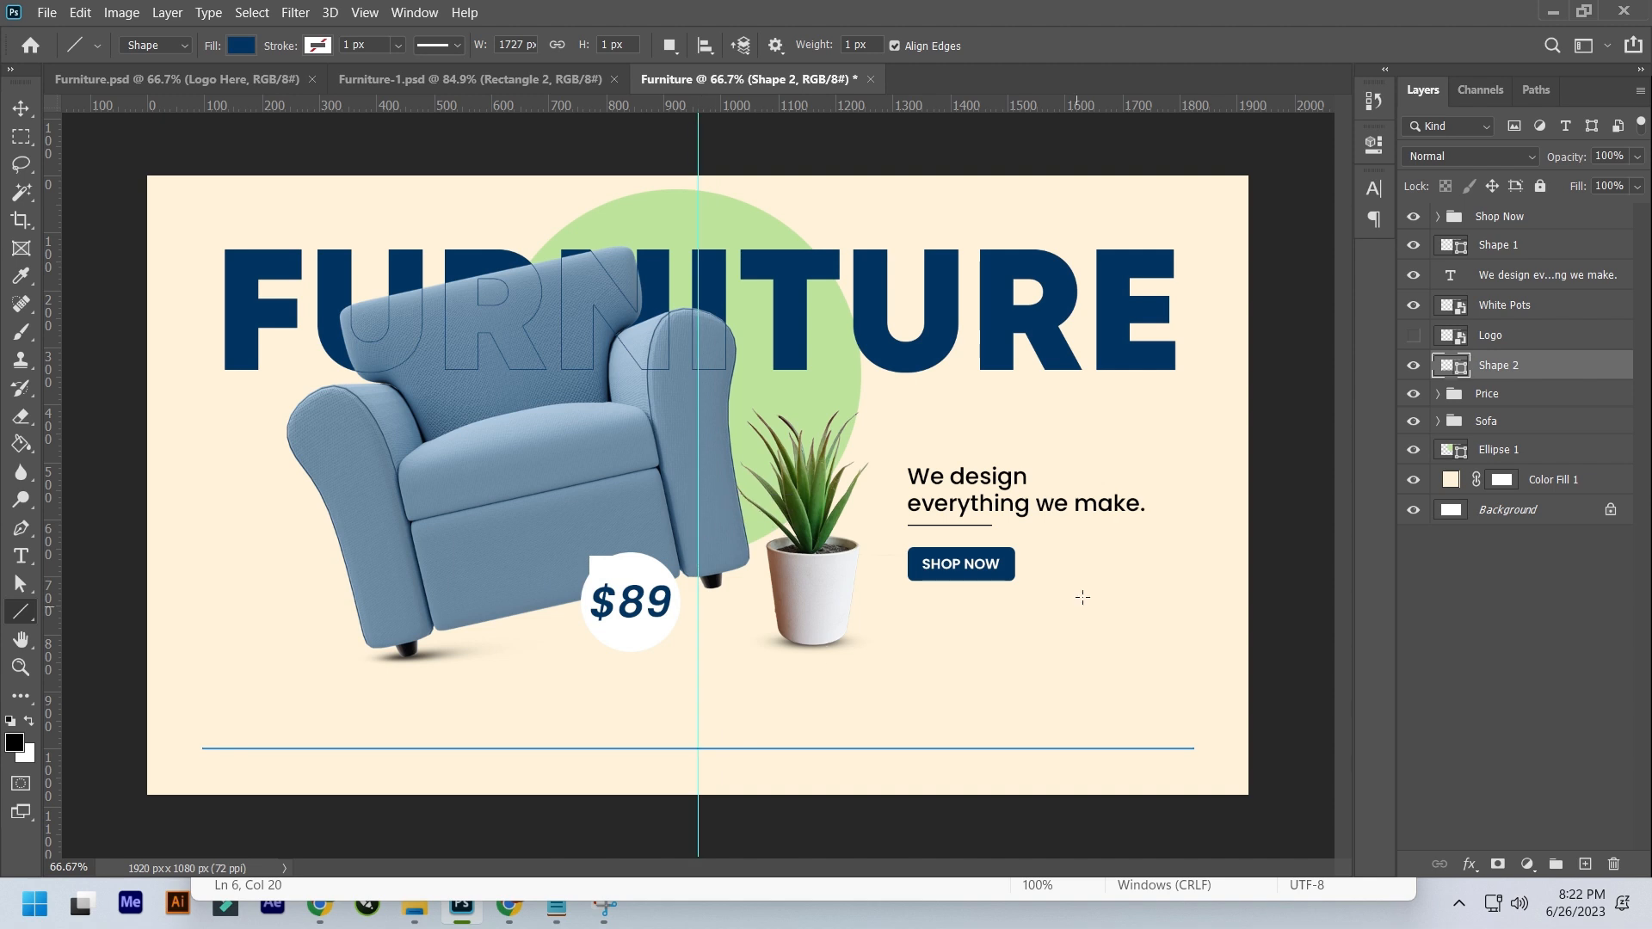
pyautogui.press('b')
pyautogui.click(1498, 864)
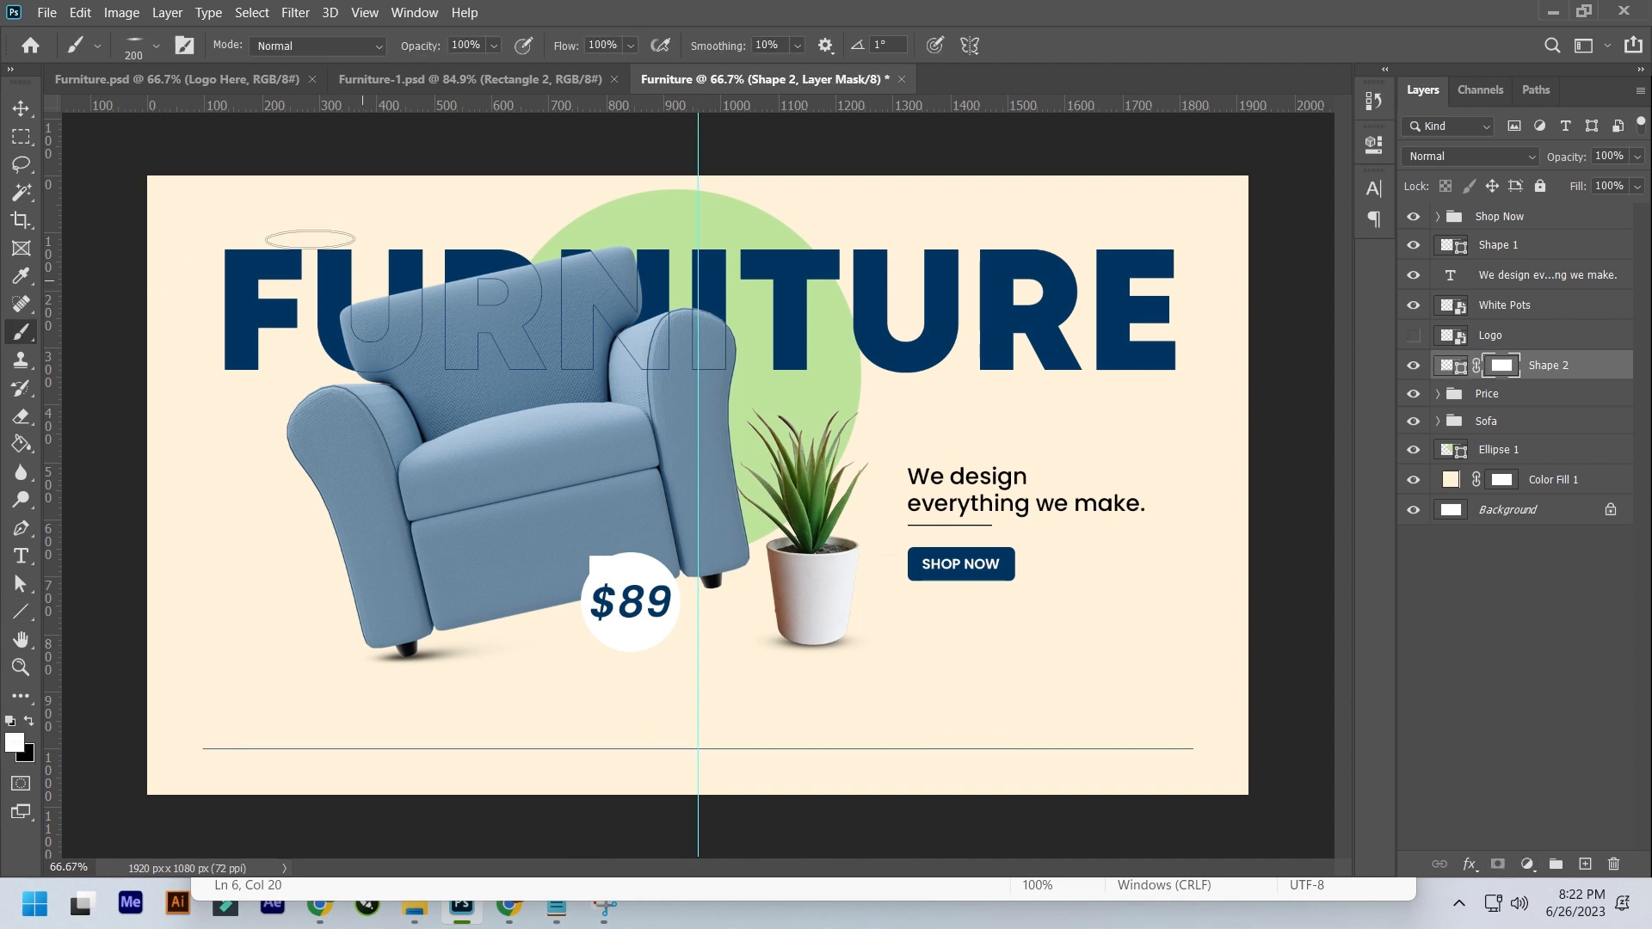
pyautogui.click(150, 47)
pyautogui.click(218, 208)
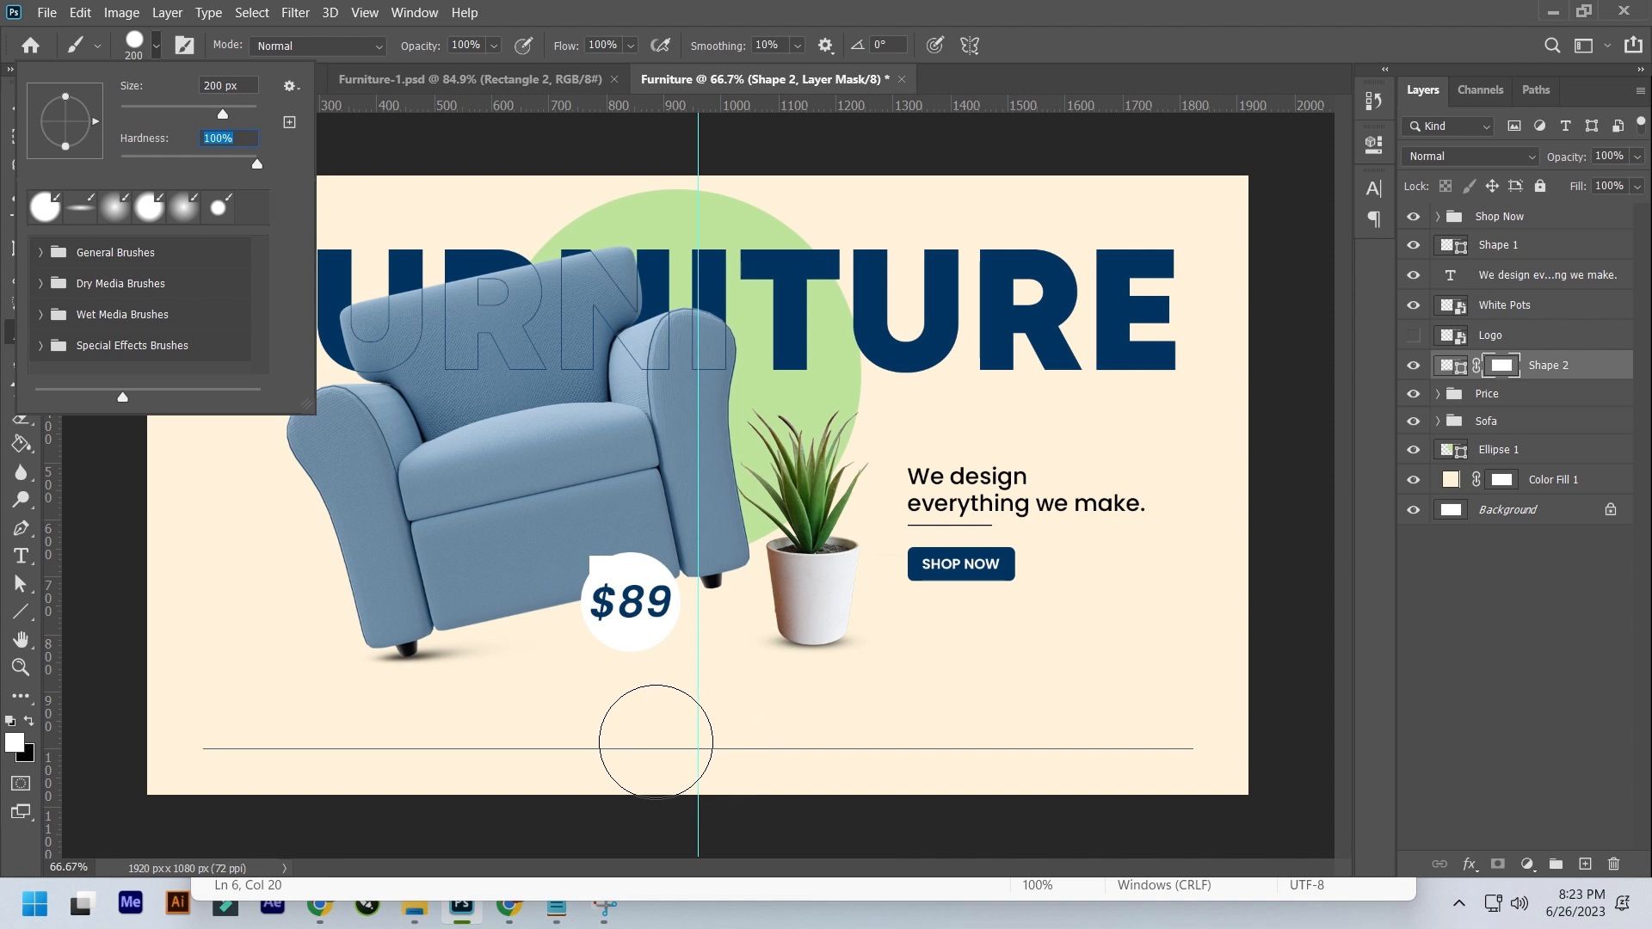
pyautogui.press('Return')
pyautogui.press(']')
pyautogui.press(']')
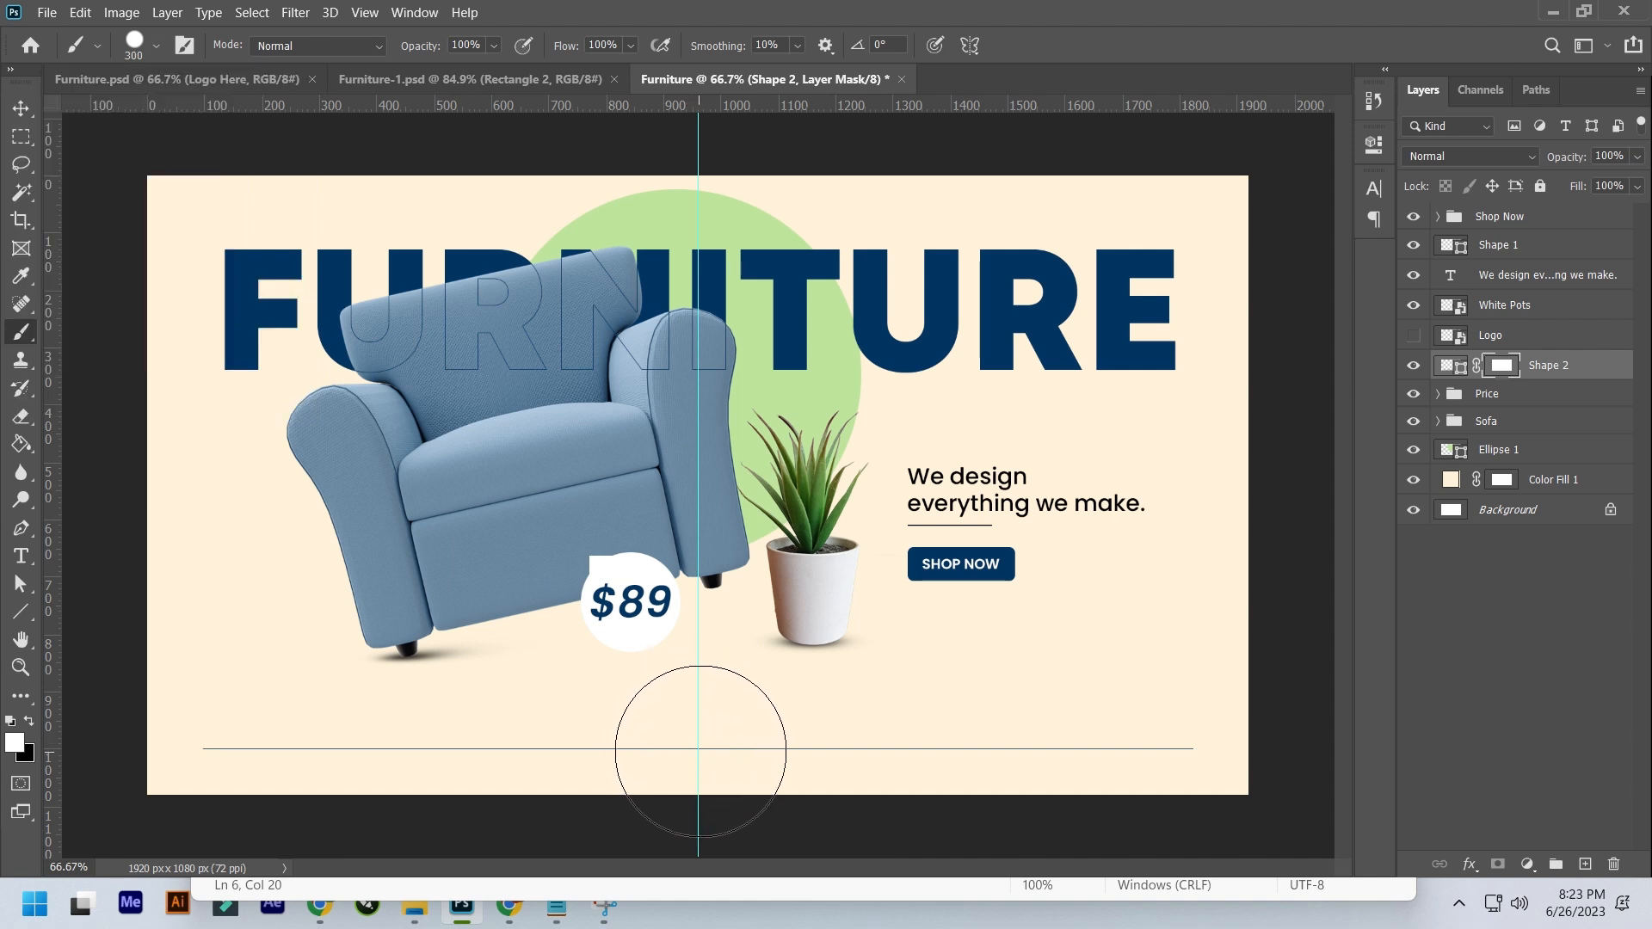
pyautogui.press('x')
pyautogui.click(697, 749)
pyautogui.press('t')
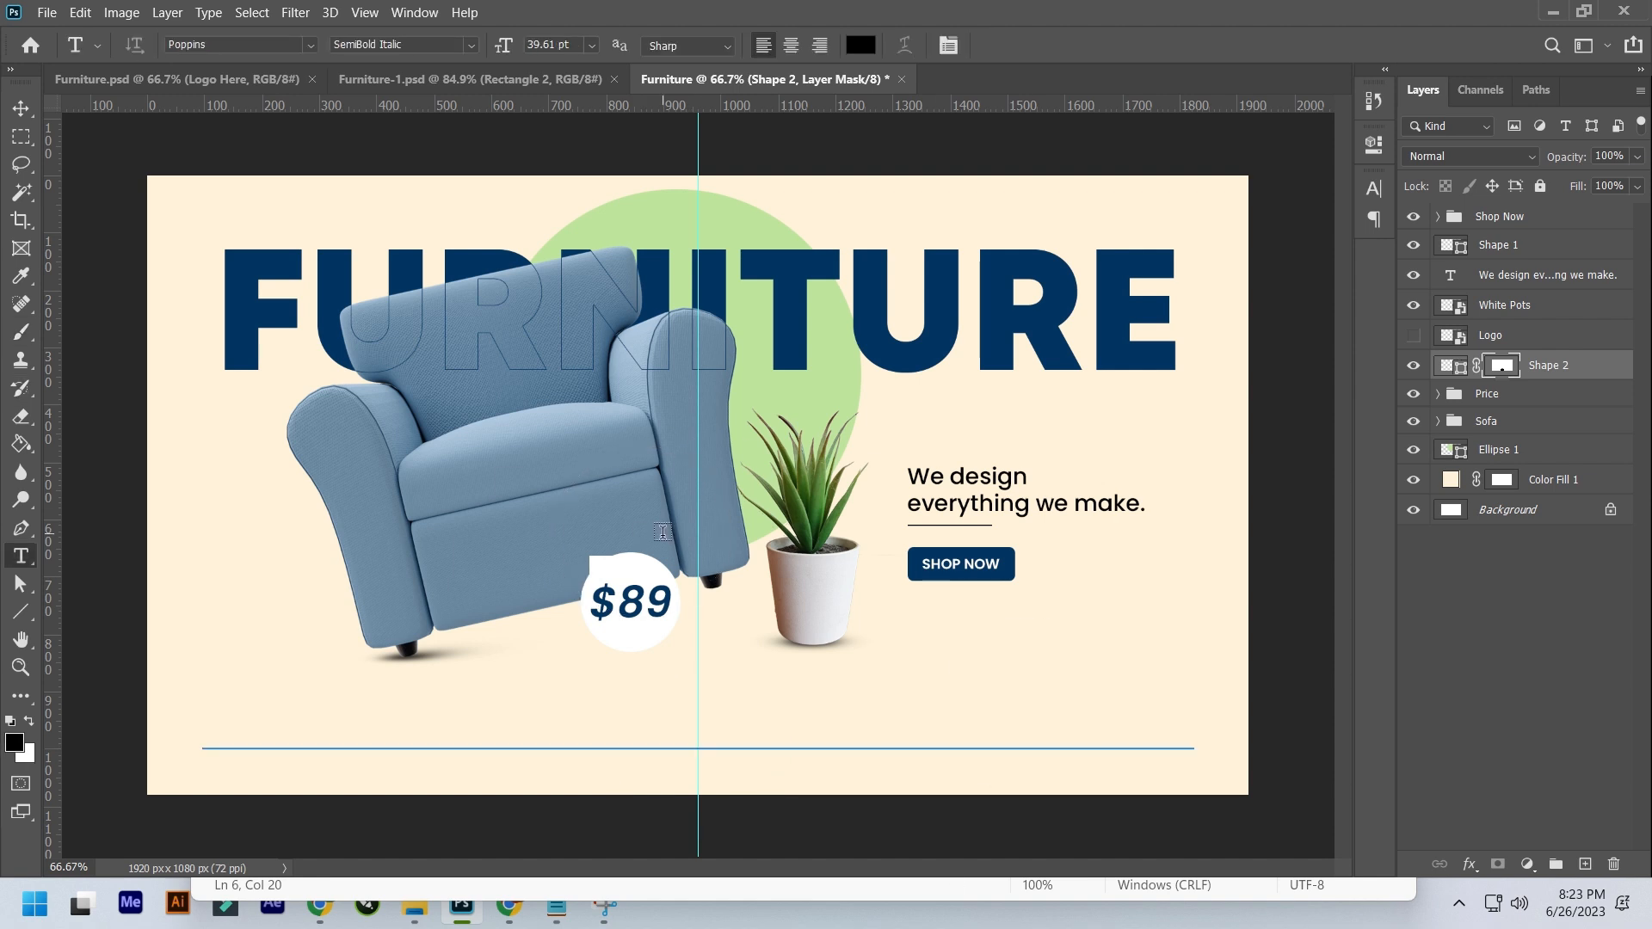
pyautogui.click(693, 704)
pyautogui.write('www/')
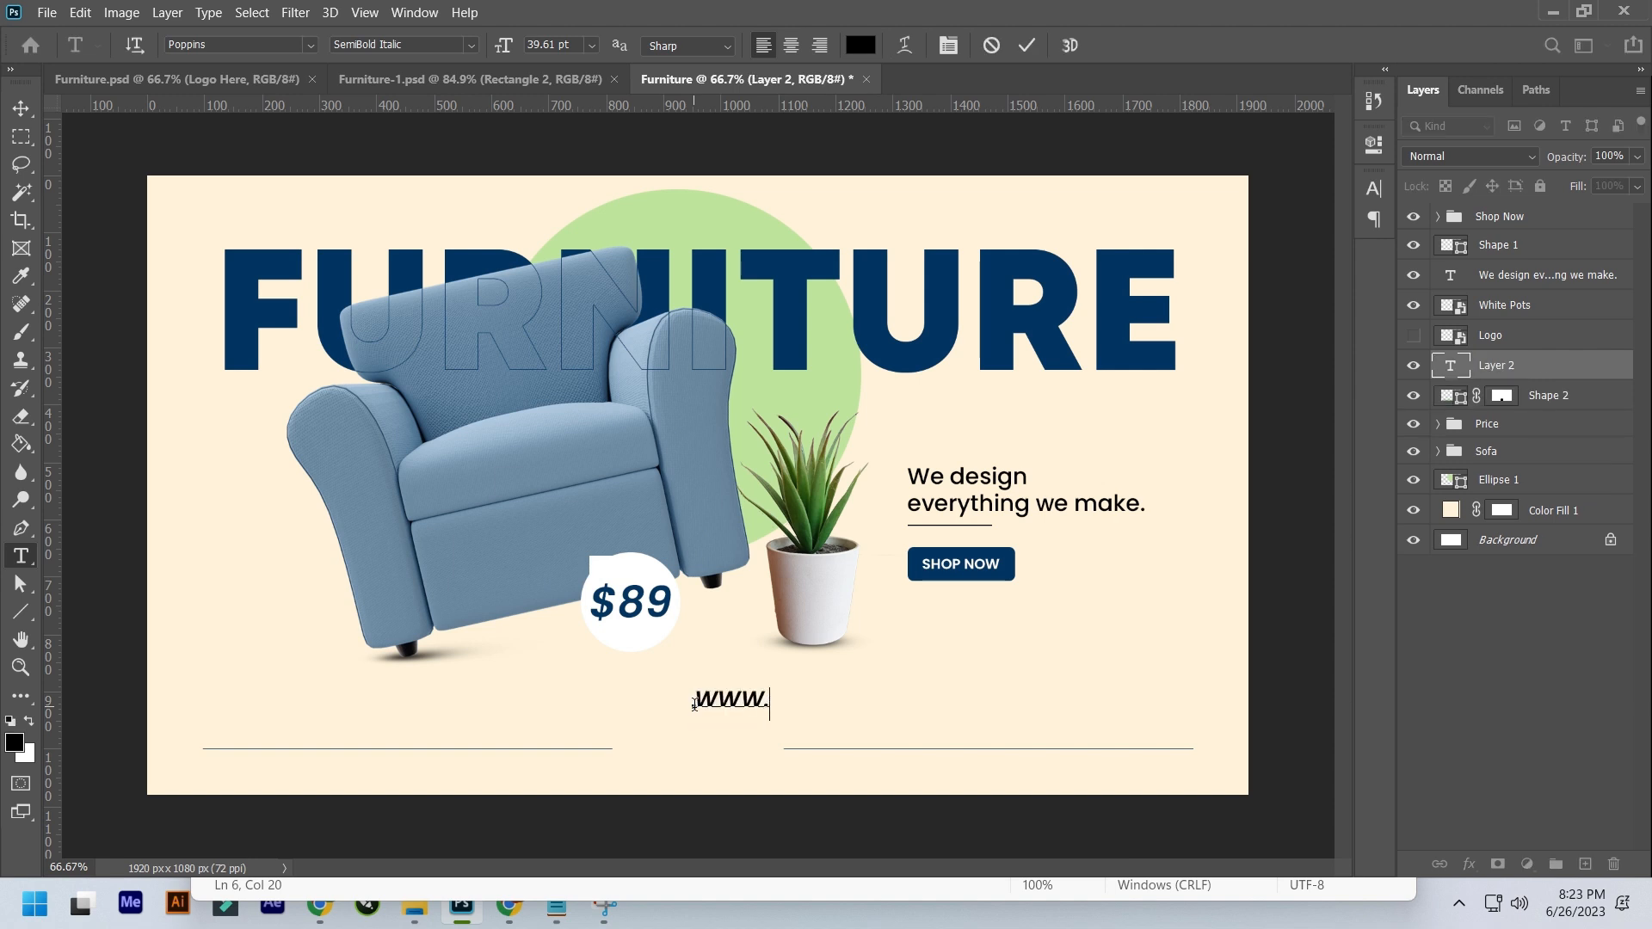
pyautogui.write('WEBSITE.COM')
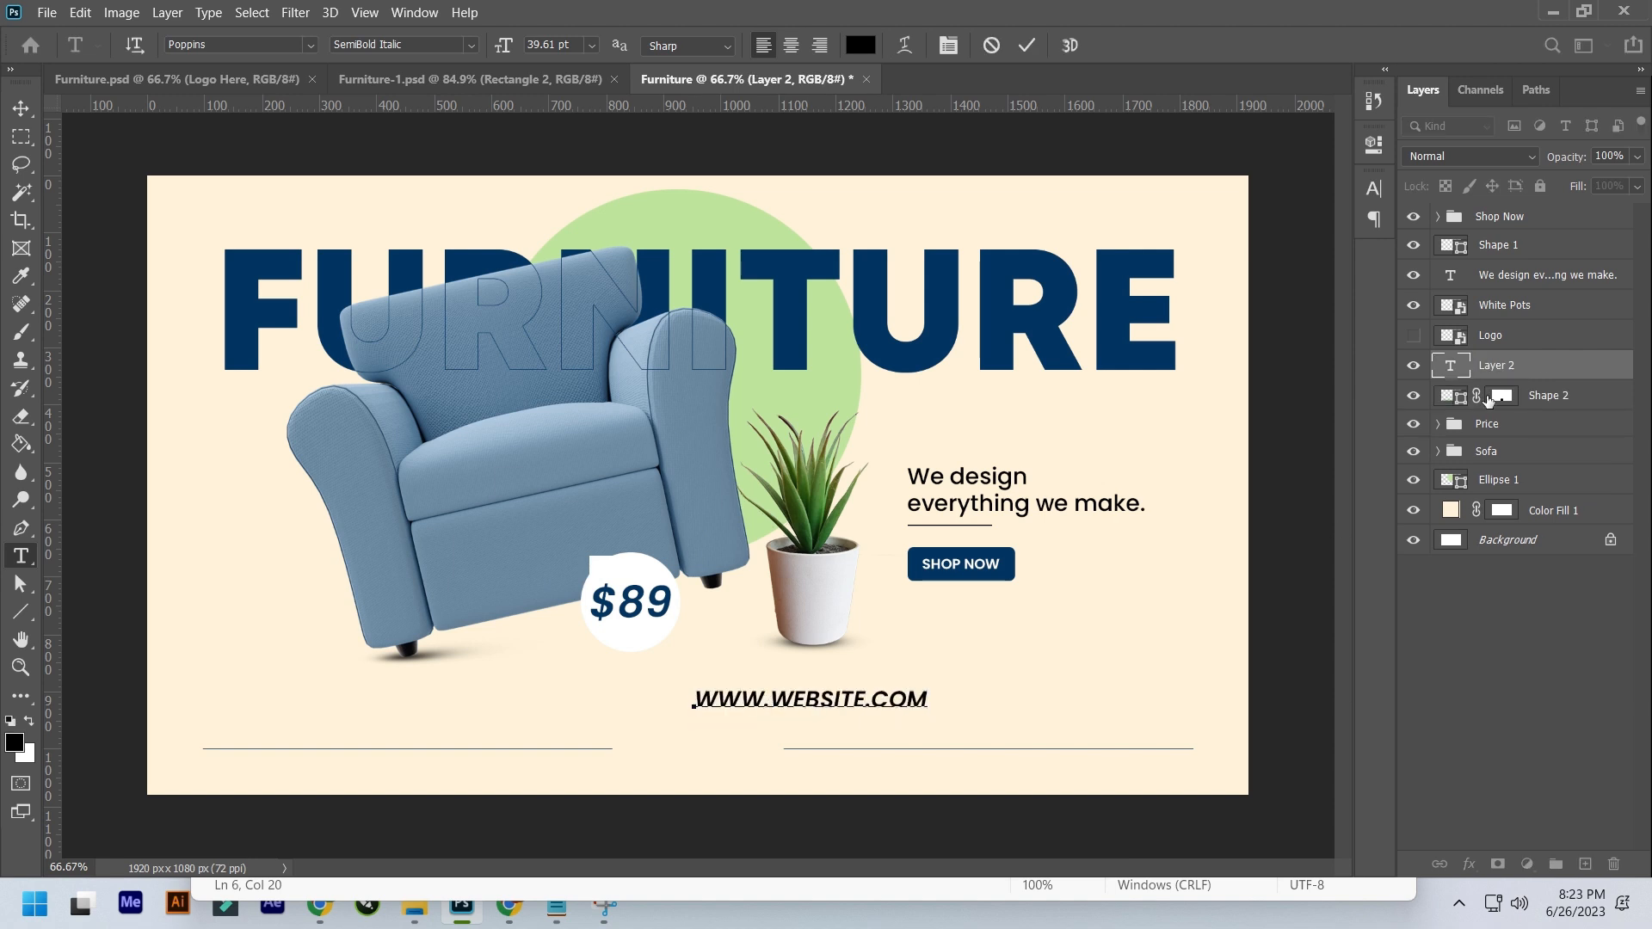
pyautogui.hotkey('ctrl', 'Return')
# - Turn off all caps for the website text and set its font style to Regular
pyautogui.click(1374, 188)
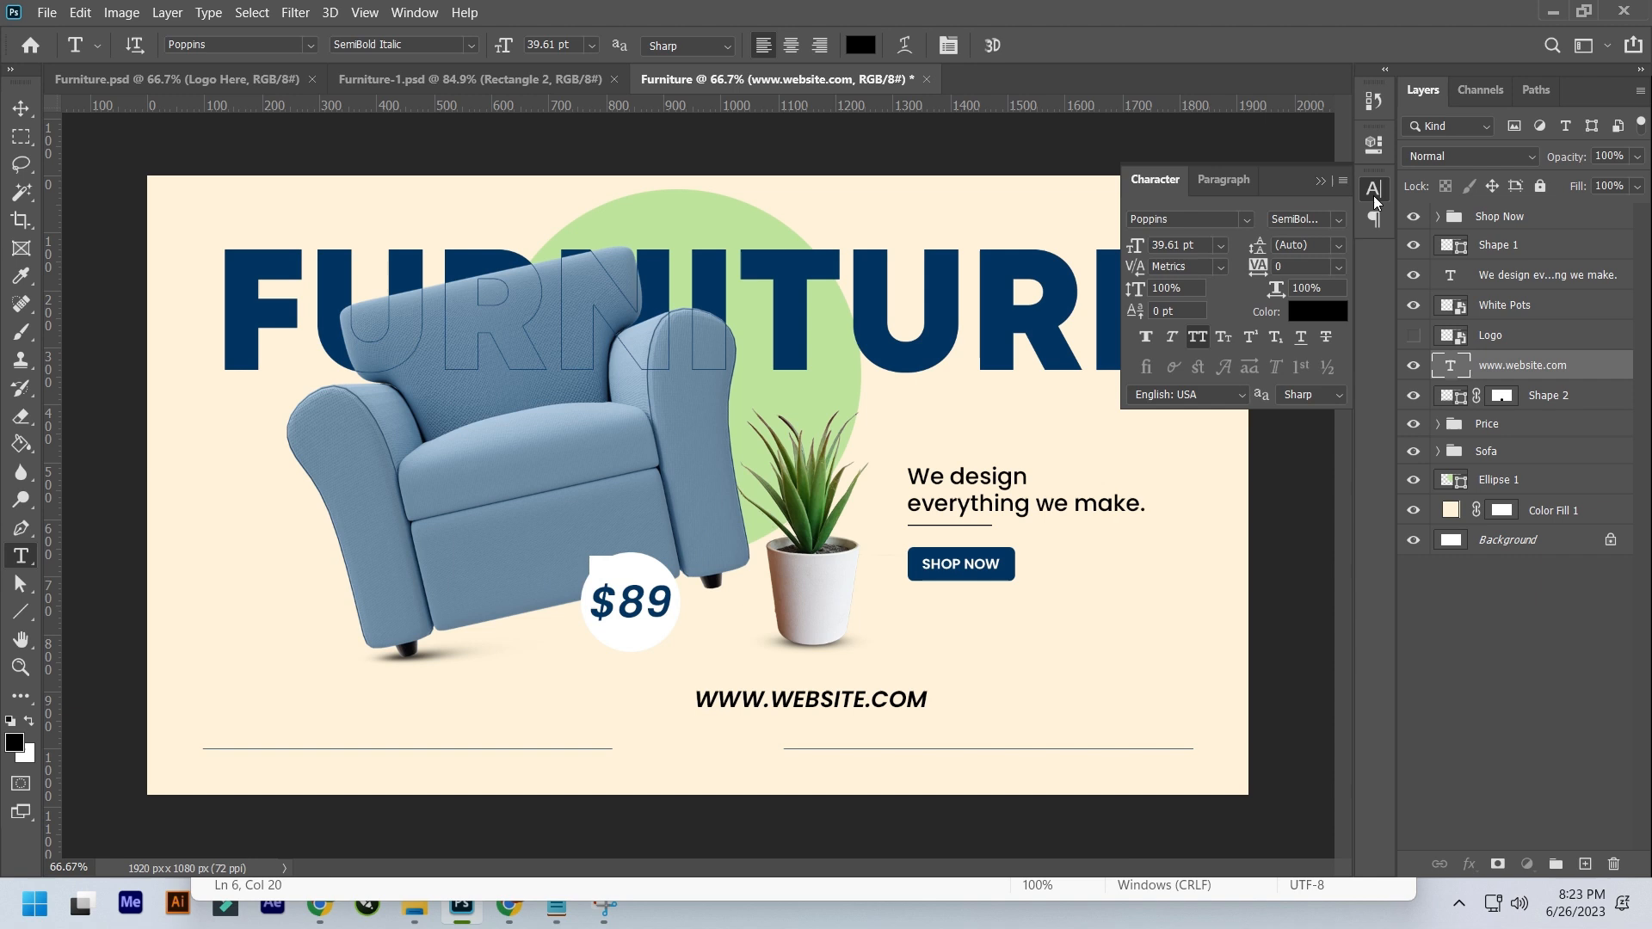
pyautogui.click(1197, 337)
pyautogui.click(1340, 226)
pyautogui.click(1309, 343)
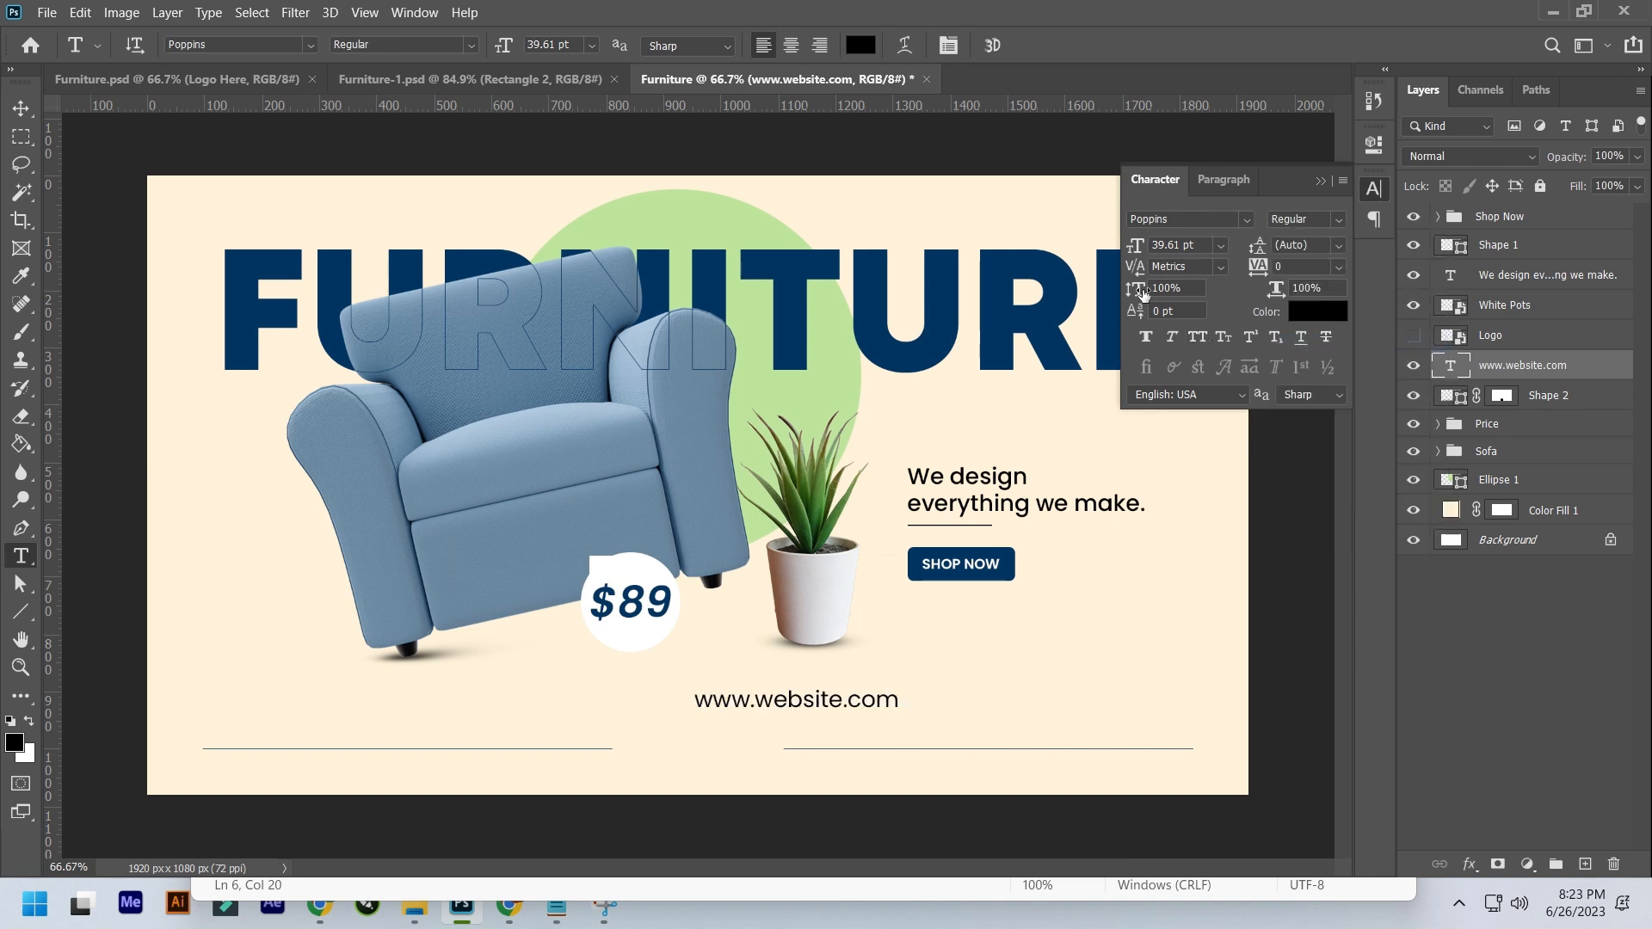
# - Scale the website text to about 62% and centre it in the gap of the line
pyautogui.hotkey('ctrl', 't')
pyautogui.moveTo(904, 684); pyautogui.dragTo(742, 759)
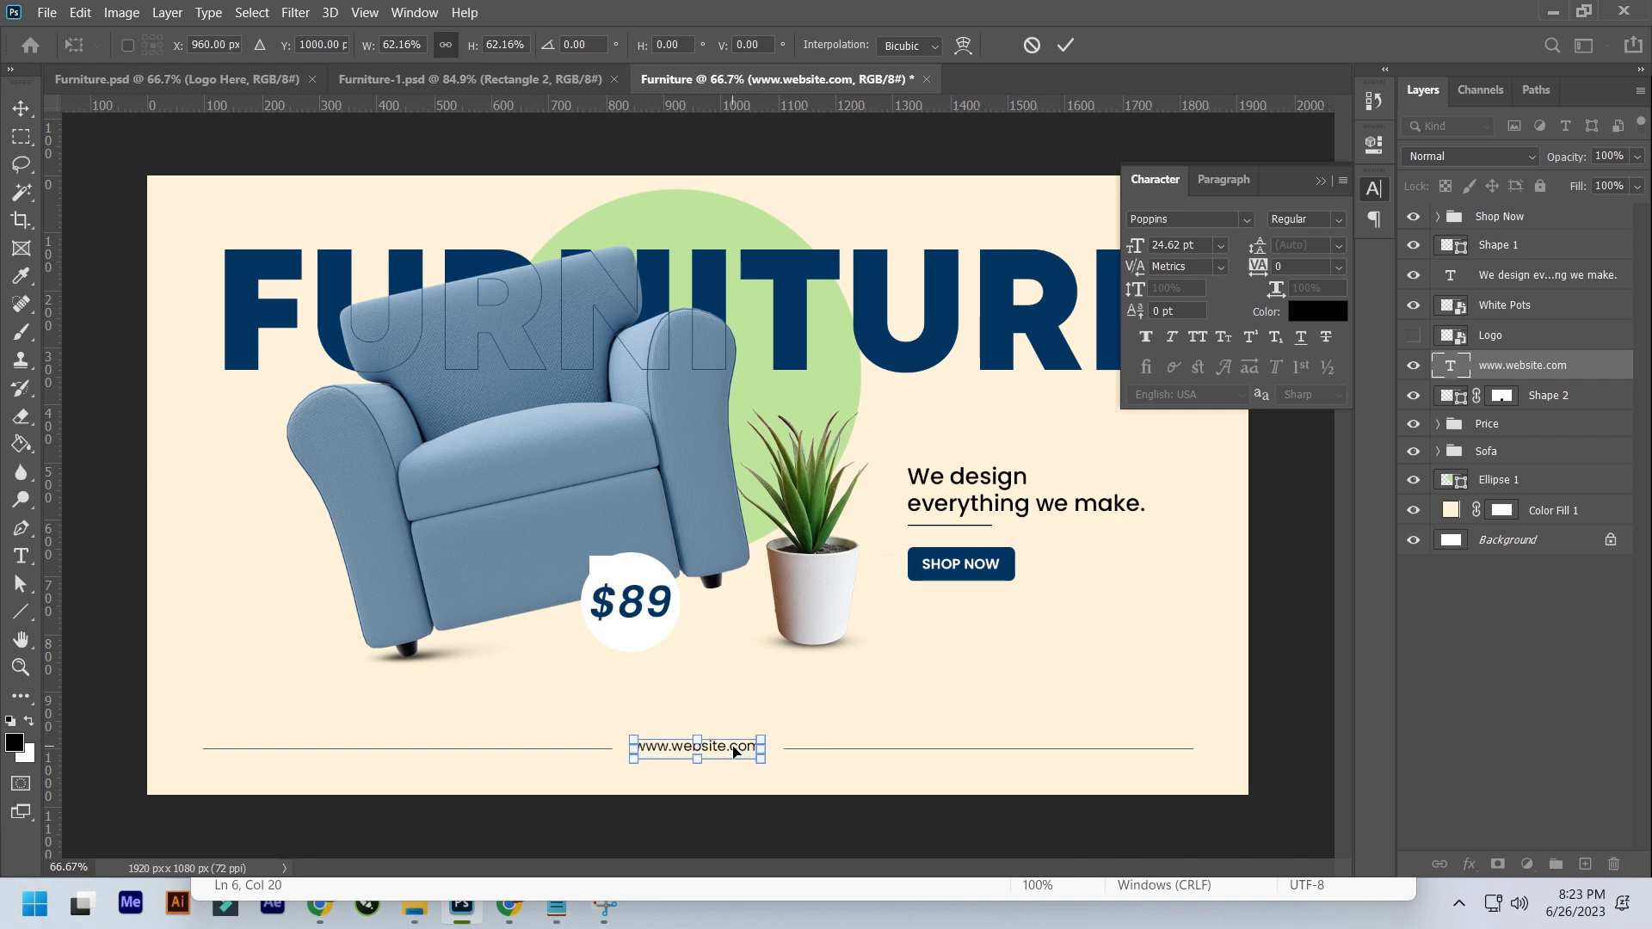
pyautogui.press('Return')
# - Align the vertical centres of the website text and the line, and place both slightly lower on the banner
pyautogui.click(1553, 397)
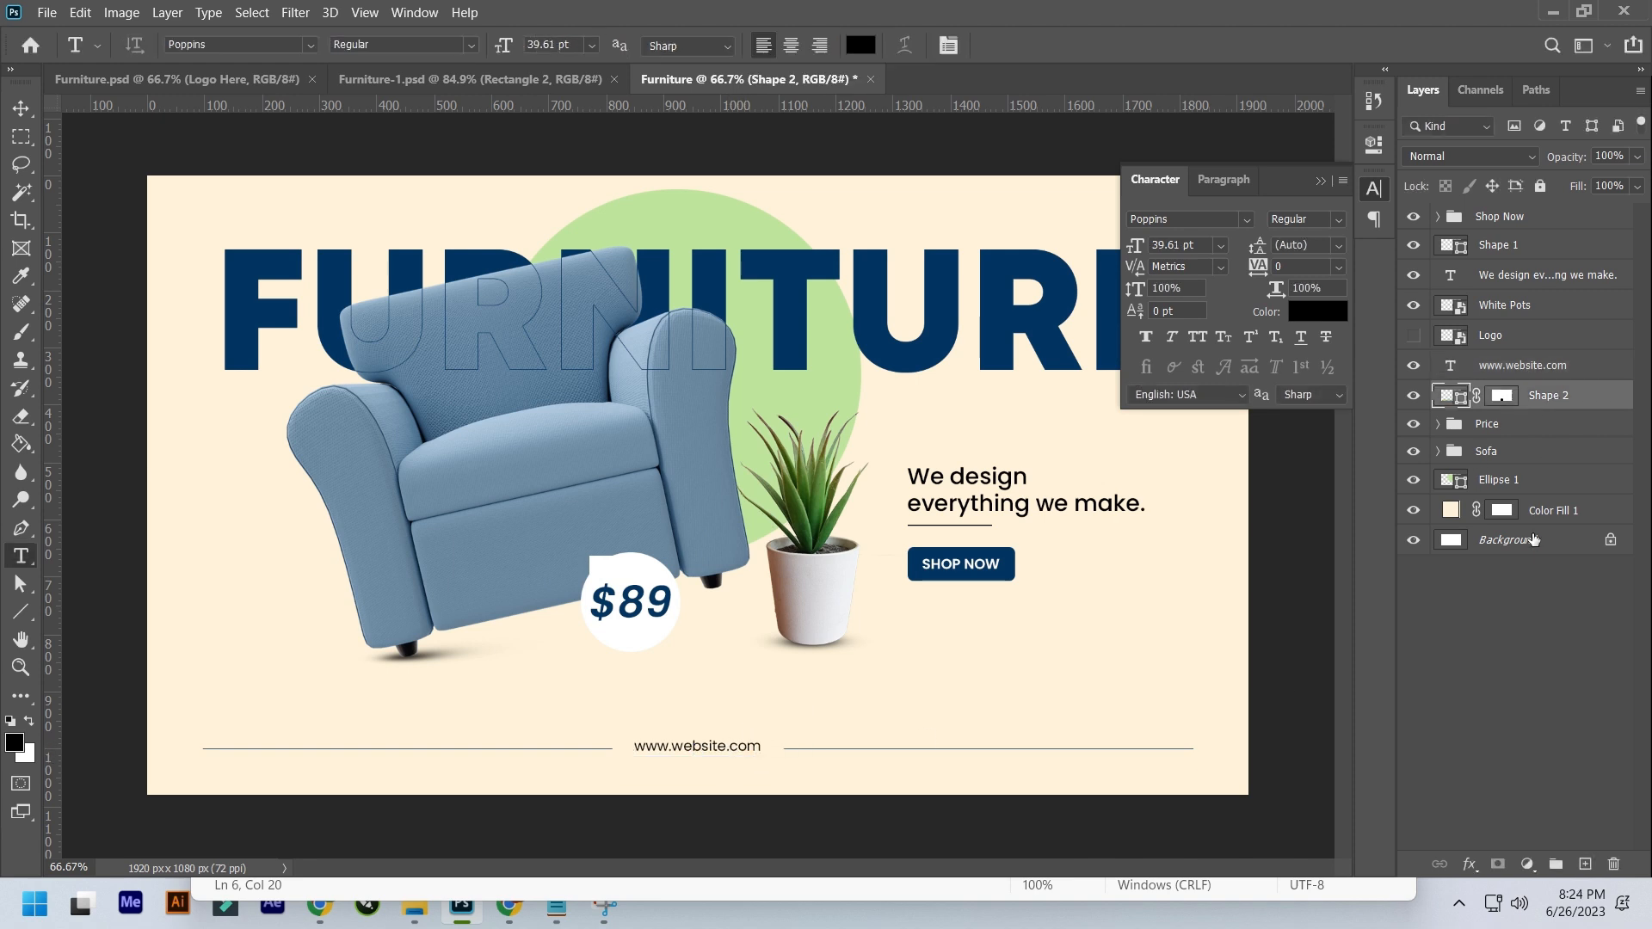
pyautogui.keyDown('ctrl'); pyautogui.click(1522, 366); pyautogui.keyUp('ctrl')
pyautogui.keyDown('ctrl'); pyautogui.click(1507, 539); pyautogui.keyUp('ctrl')
pyautogui.press('v')
pyautogui.click(630, 46)
pyautogui.keyDown('ctrl'); pyautogui.click(1482, 545); pyautogui.keyUp('ctrl')
pyautogui.moveTo(690, 559); pyautogui.dragTo(690, 784)
pyautogui.click(1322, 181)
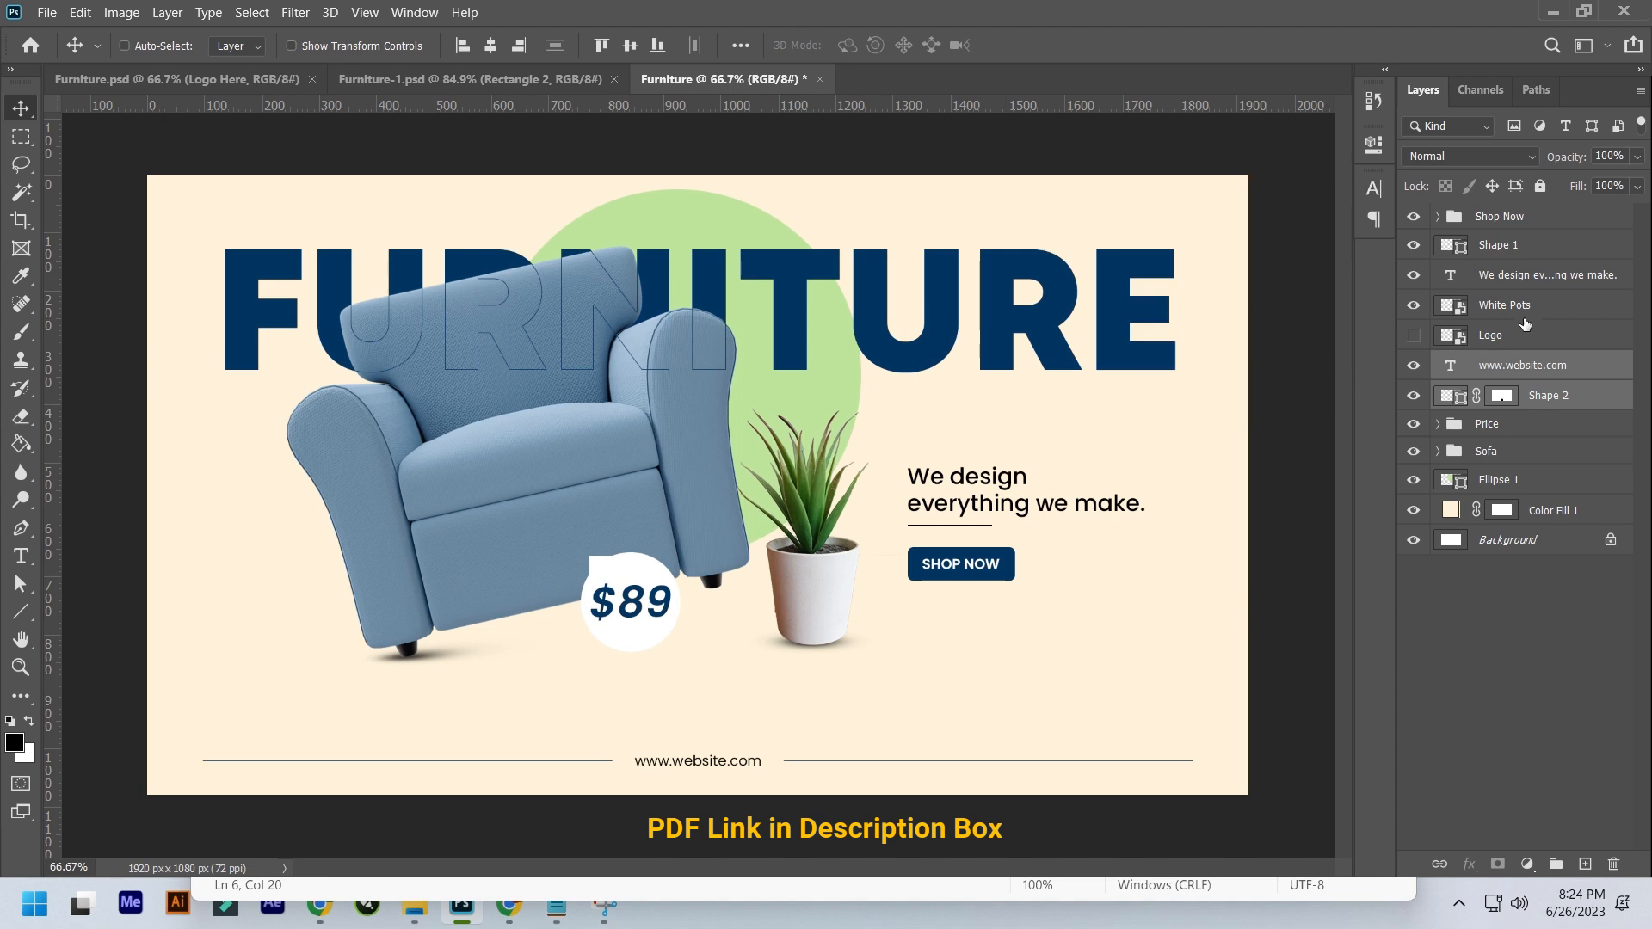
# - Group the tagline, its underline and the Shop Now button as "Text", and shift the group down and to the right
pyautogui.click(1540, 275)
pyautogui.keyDown('shift'); pyautogui.click(1518, 217); pyautogui.keyUp('shift')
pyautogui.hotkey('ctrl', 'g')
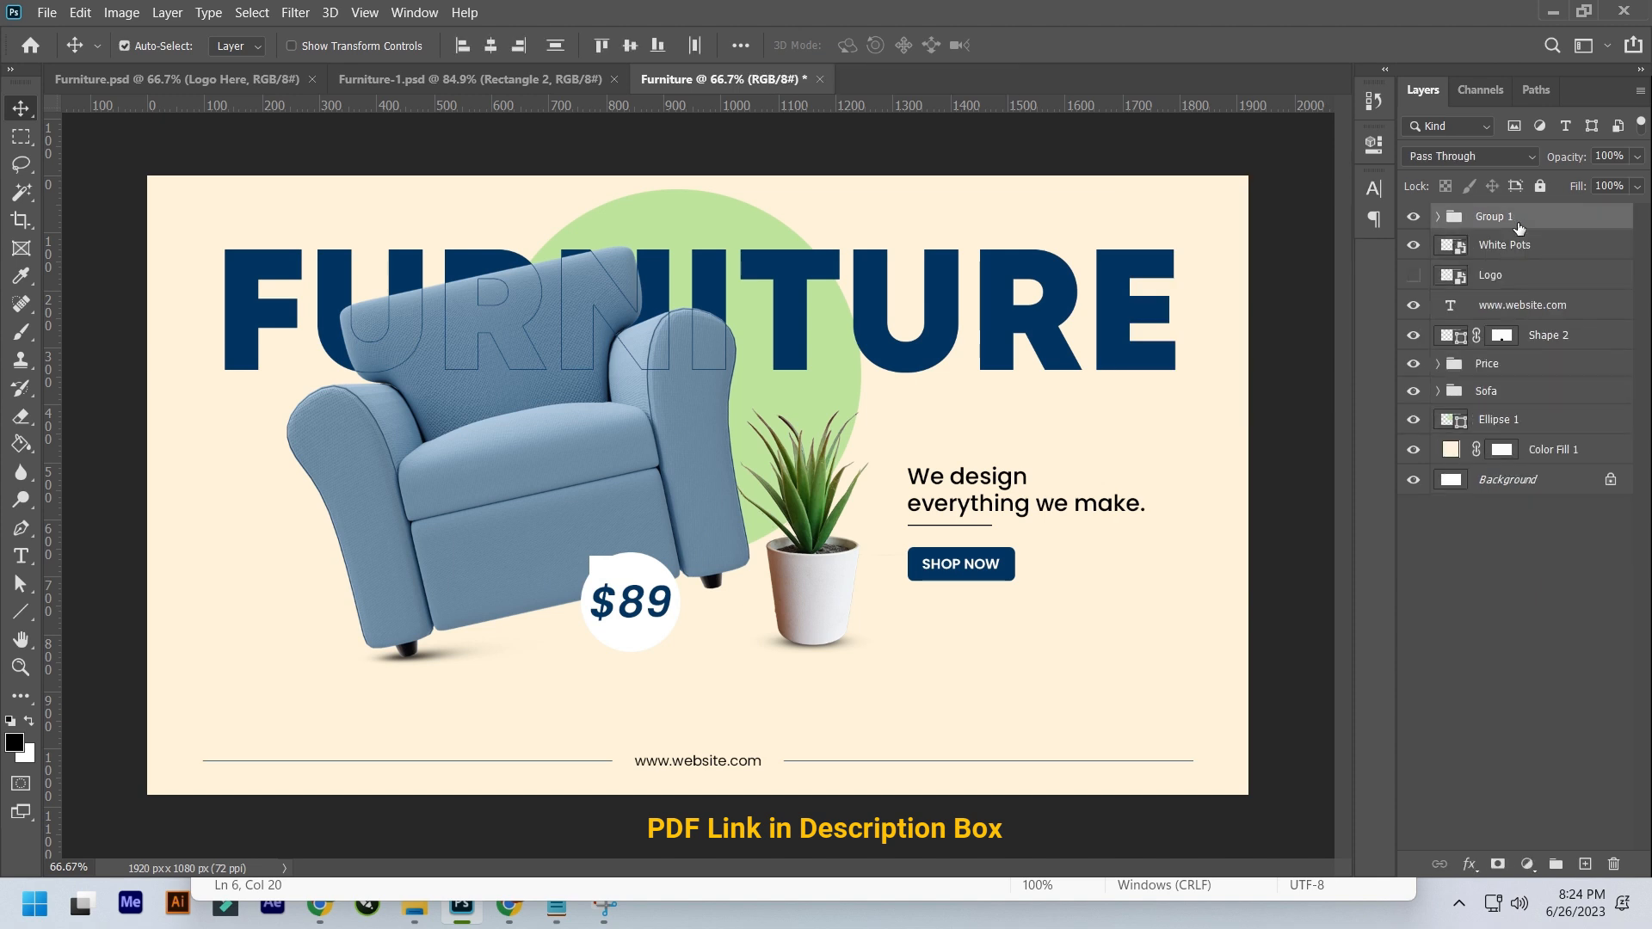
pyautogui.doubleClick(1487, 217)
pyautogui.write('Text')
pyautogui.press('Return')
pyautogui.moveTo(1016, 469); pyautogui.dragTo(1045, 497)
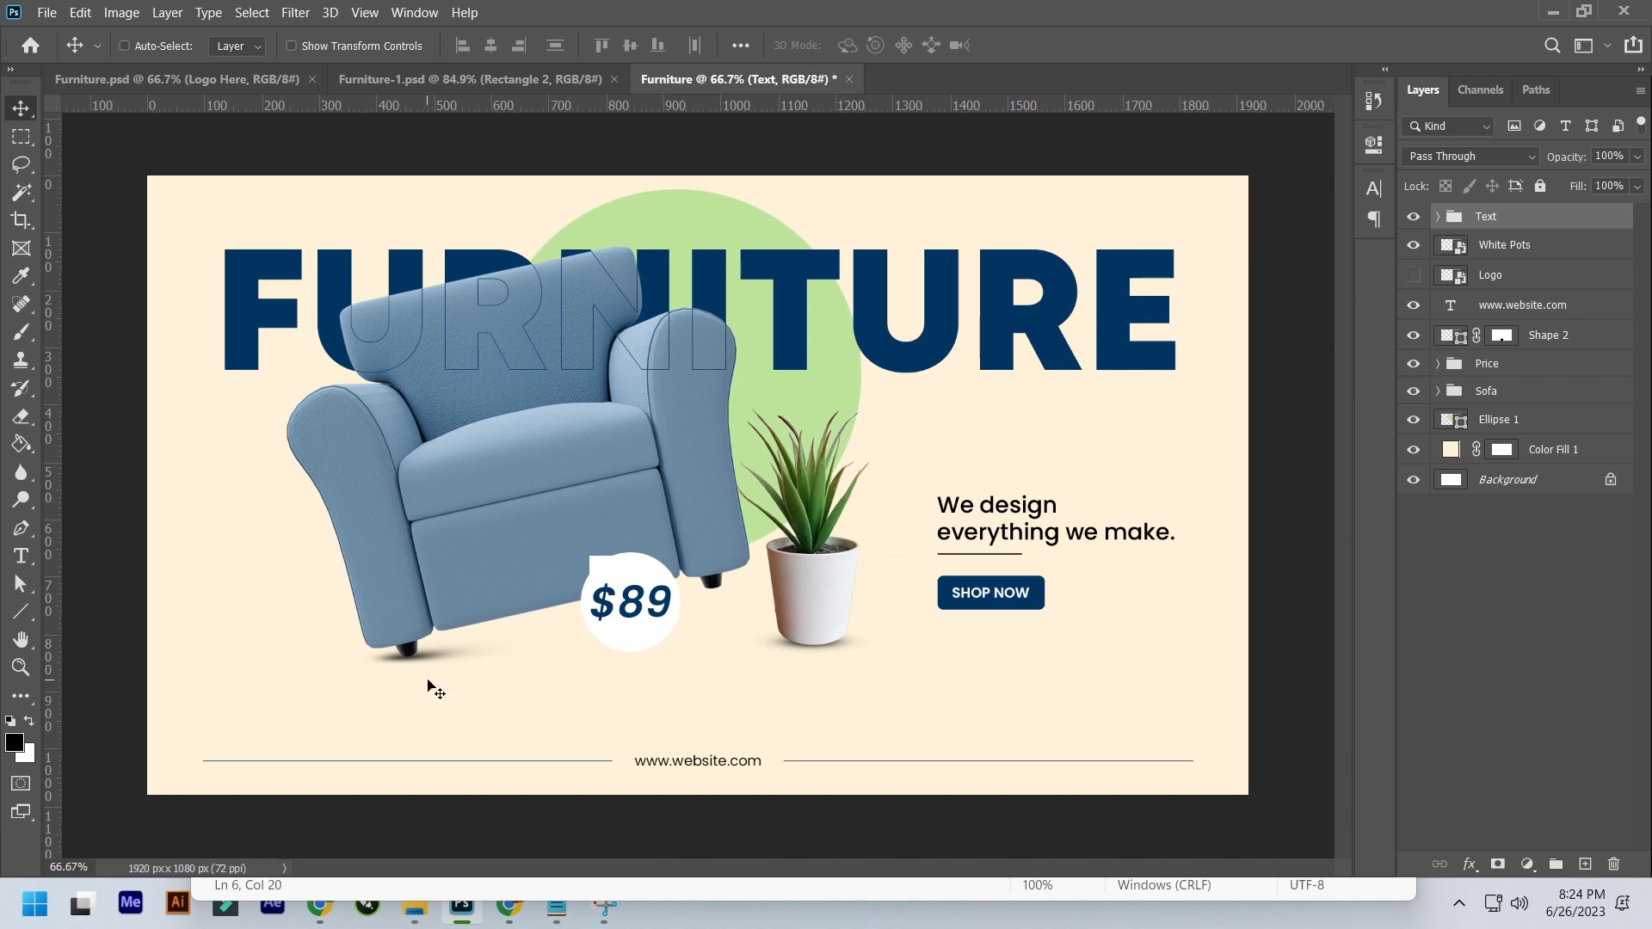
# - Add a layer above the green circle layer and paint a black shadow beneath the armchair with a flat, soft 300 px brush
pyautogui.click(1436, 390)
pyautogui.click(1436, 390)
pyautogui.click(1530, 612)
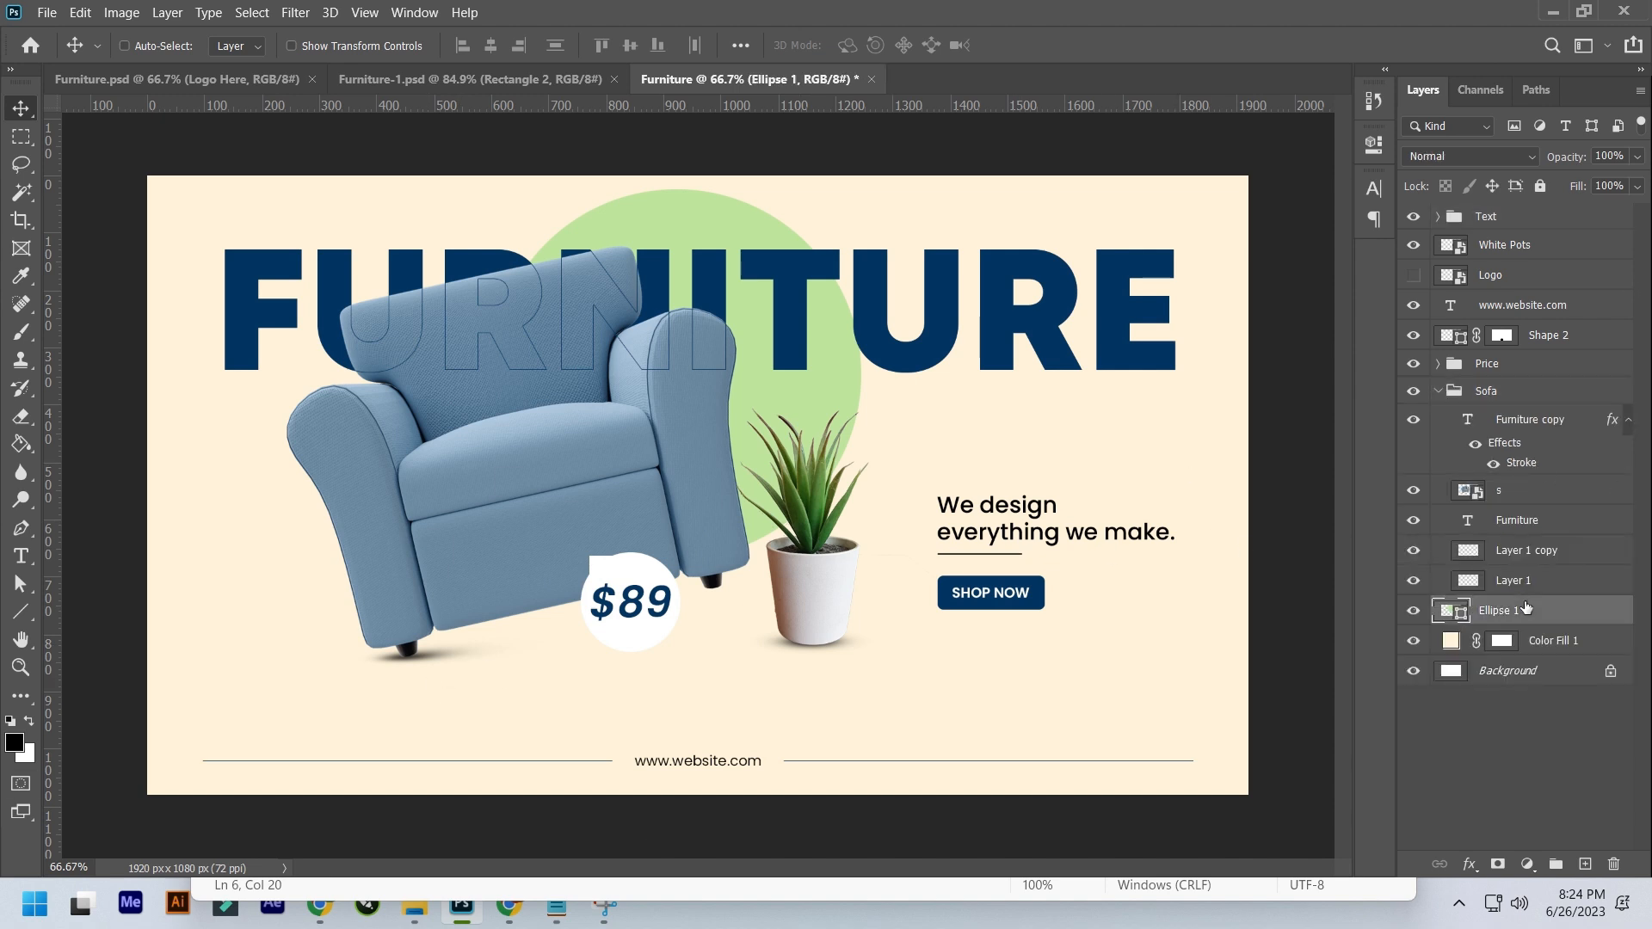
pyautogui.hotkey('ctrl', 'alt', 'shift', 'n')
pyautogui.press('b')
pyautogui.click(155, 46)
pyautogui.click(113, 209)
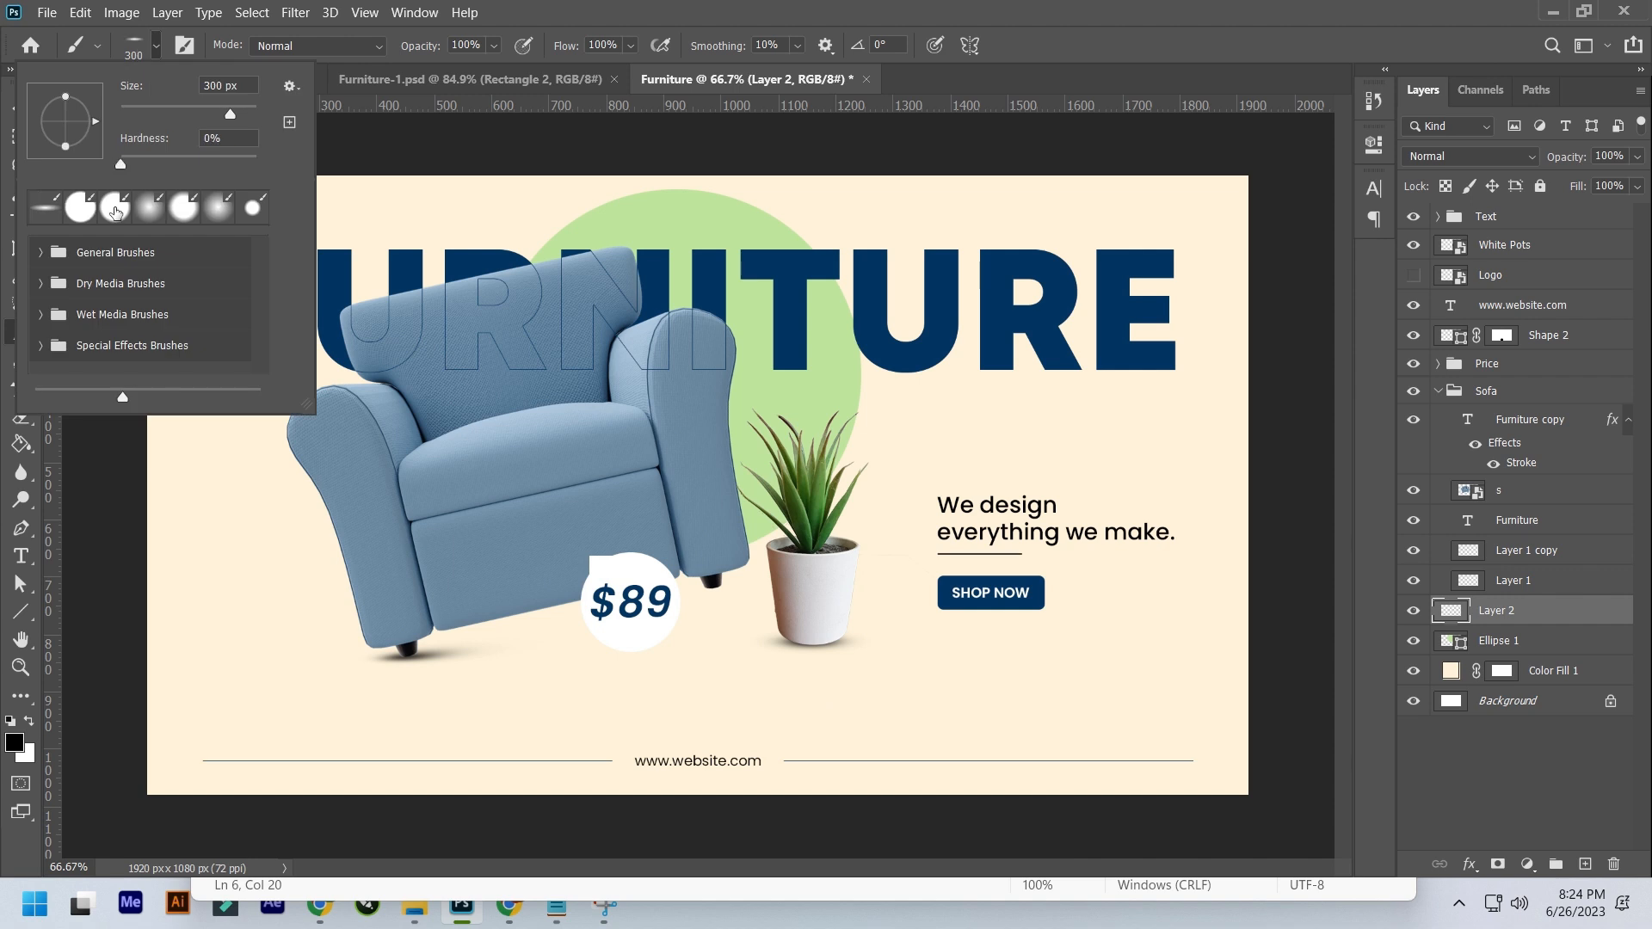
pyautogui.moveTo(123, 164); pyautogui.dragTo(95, 167)
pyautogui.click(677, 652)
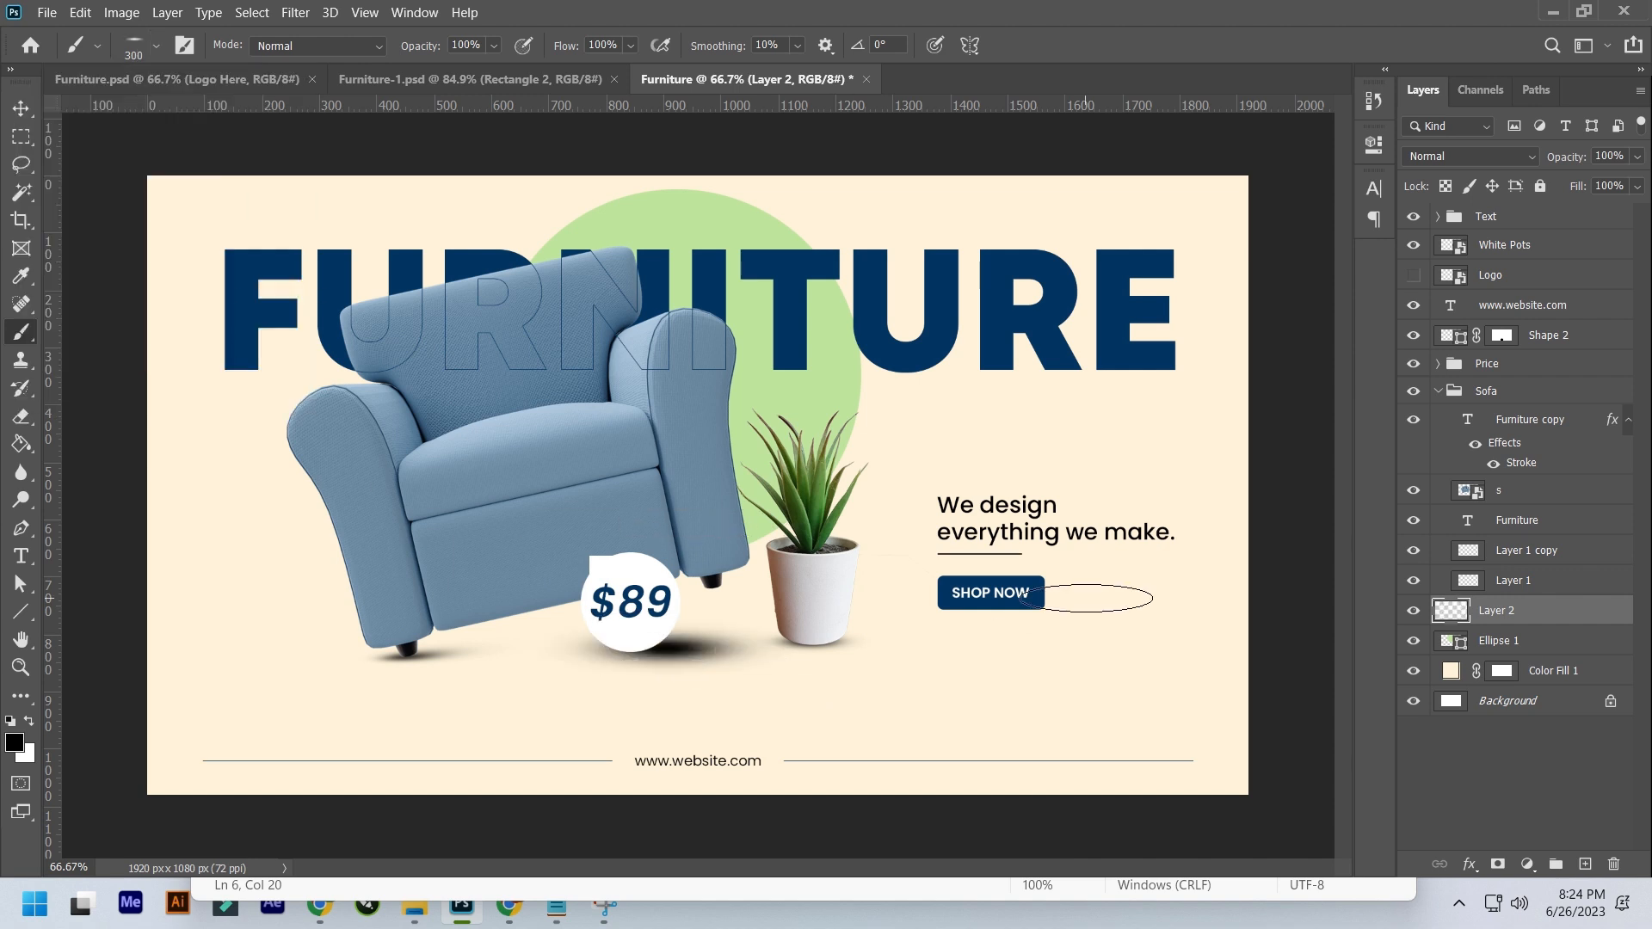
# - Stretch the painted shadow wide beneath the armchair and plant, and lower its opacity to 21%
pyautogui.hotkey('ctrl', 't')
pyautogui.moveTo(808, 617)
pyautogui.mouseDown()
pyautogui.moveTo(1330, 516)
pyautogui.moveTo(1372, 525)
pyautogui.mouseUp()
pyautogui.moveTo(1026, 626); pyautogui.dragTo(879, 634)
pyautogui.press('Return')
pyautogui.moveTo(1573, 159)
pyautogui.mouseDown()
pyautogui.moveTo(1485, 186)
pyautogui.moveTo(1555, 179)
pyautogui.moveTo(1552, 162)
pyautogui.mouseUp()
pyautogui.press('v')
pyautogui.moveTo(684, 679)
pyautogui.mouseDown()
pyautogui.moveTo(663, 682)
pyautogui.moveTo(680, 673)
pyautogui.mouseUp()
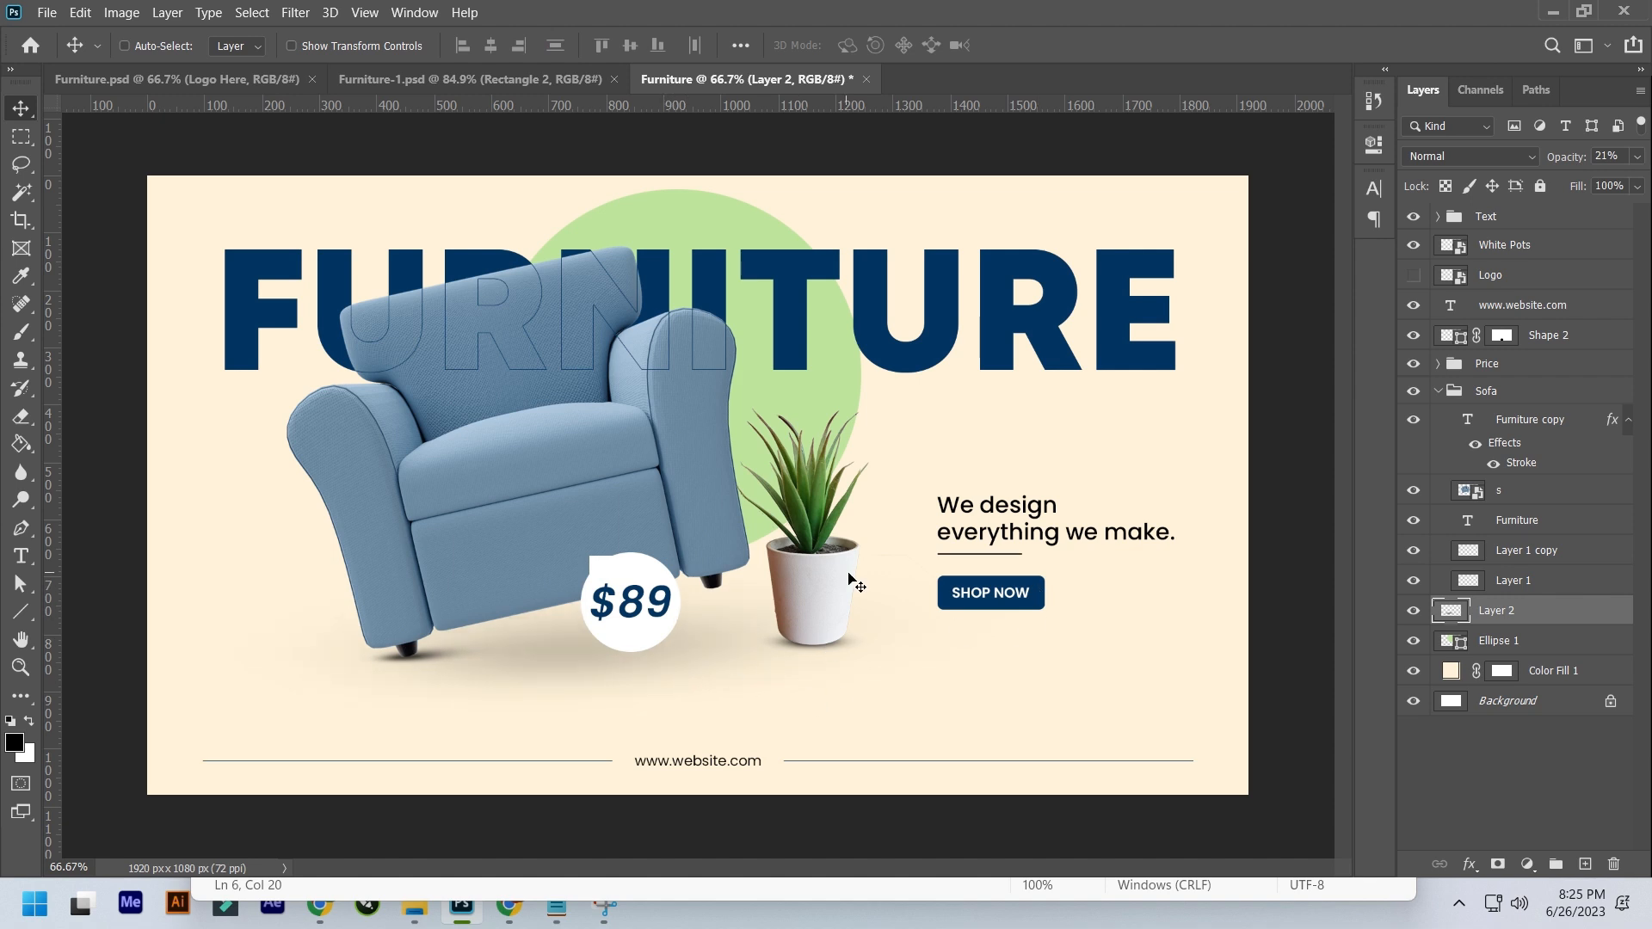
# - Move all layers from the green circle up to the Text group 20 px down
pyautogui.click(1437, 391)
pyautogui.keyDown('shift'); pyautogui.click(1506, 449); pyautogui.keyUp('shift')
pyautogui.keyDown('shift'); pyautogui.click(1515, 224); pyautogui.keyUp('shift')
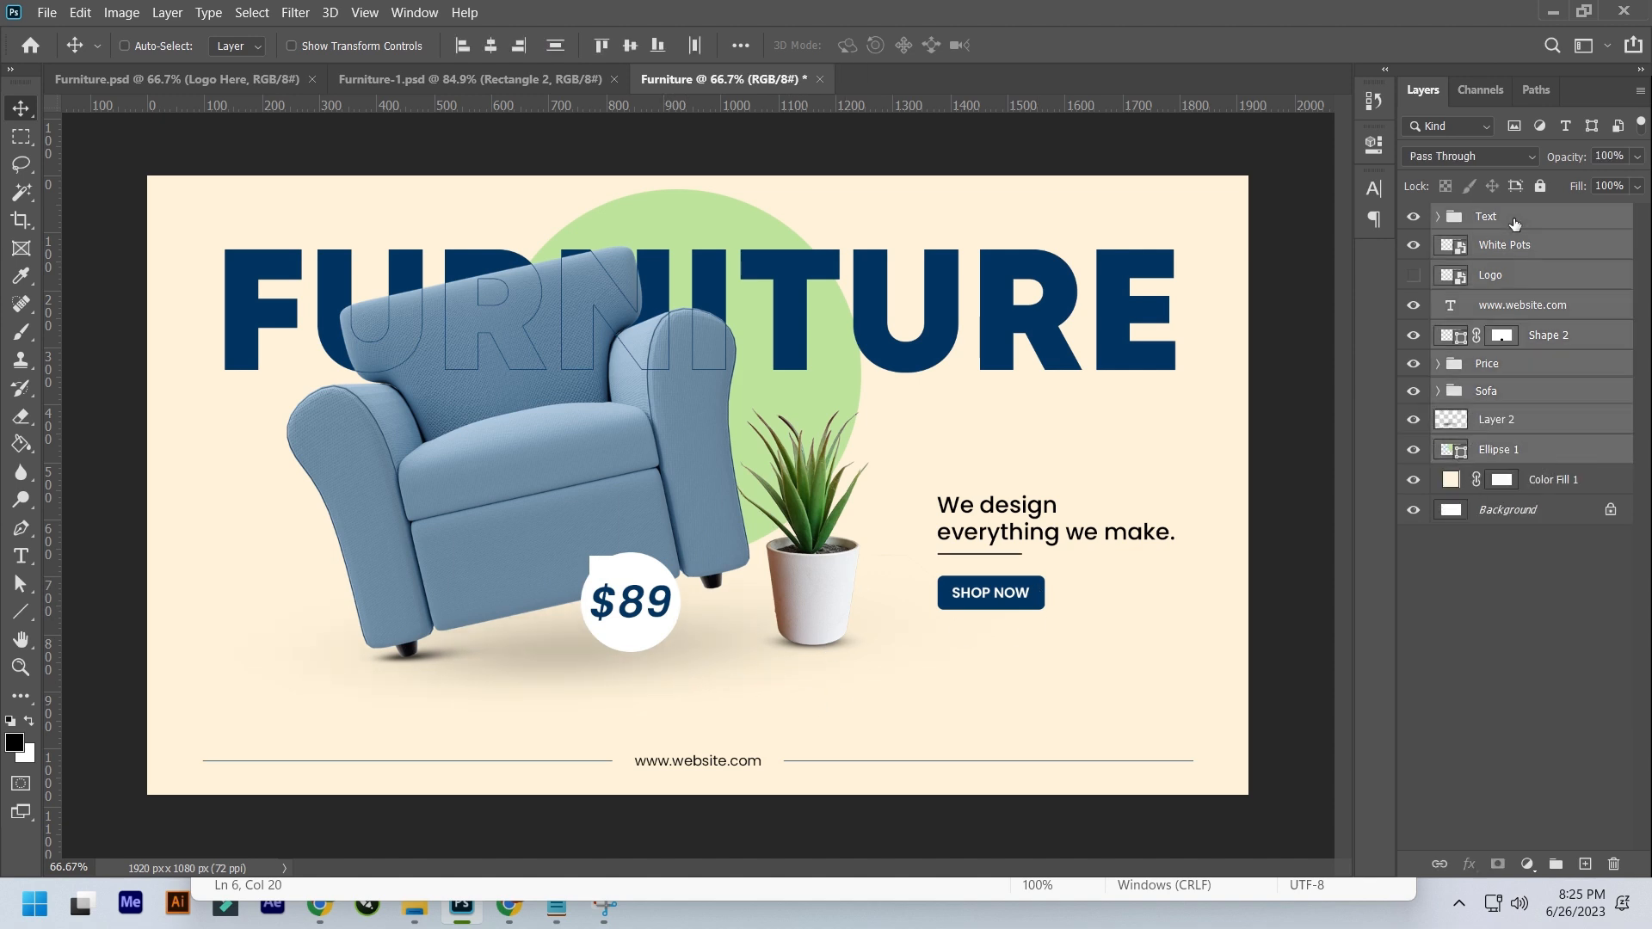
pyautogui.hotkey('shift', 'Down')
pyautogui.hotkey('shift', 'Down')
pyautogui.click(1493, 415)
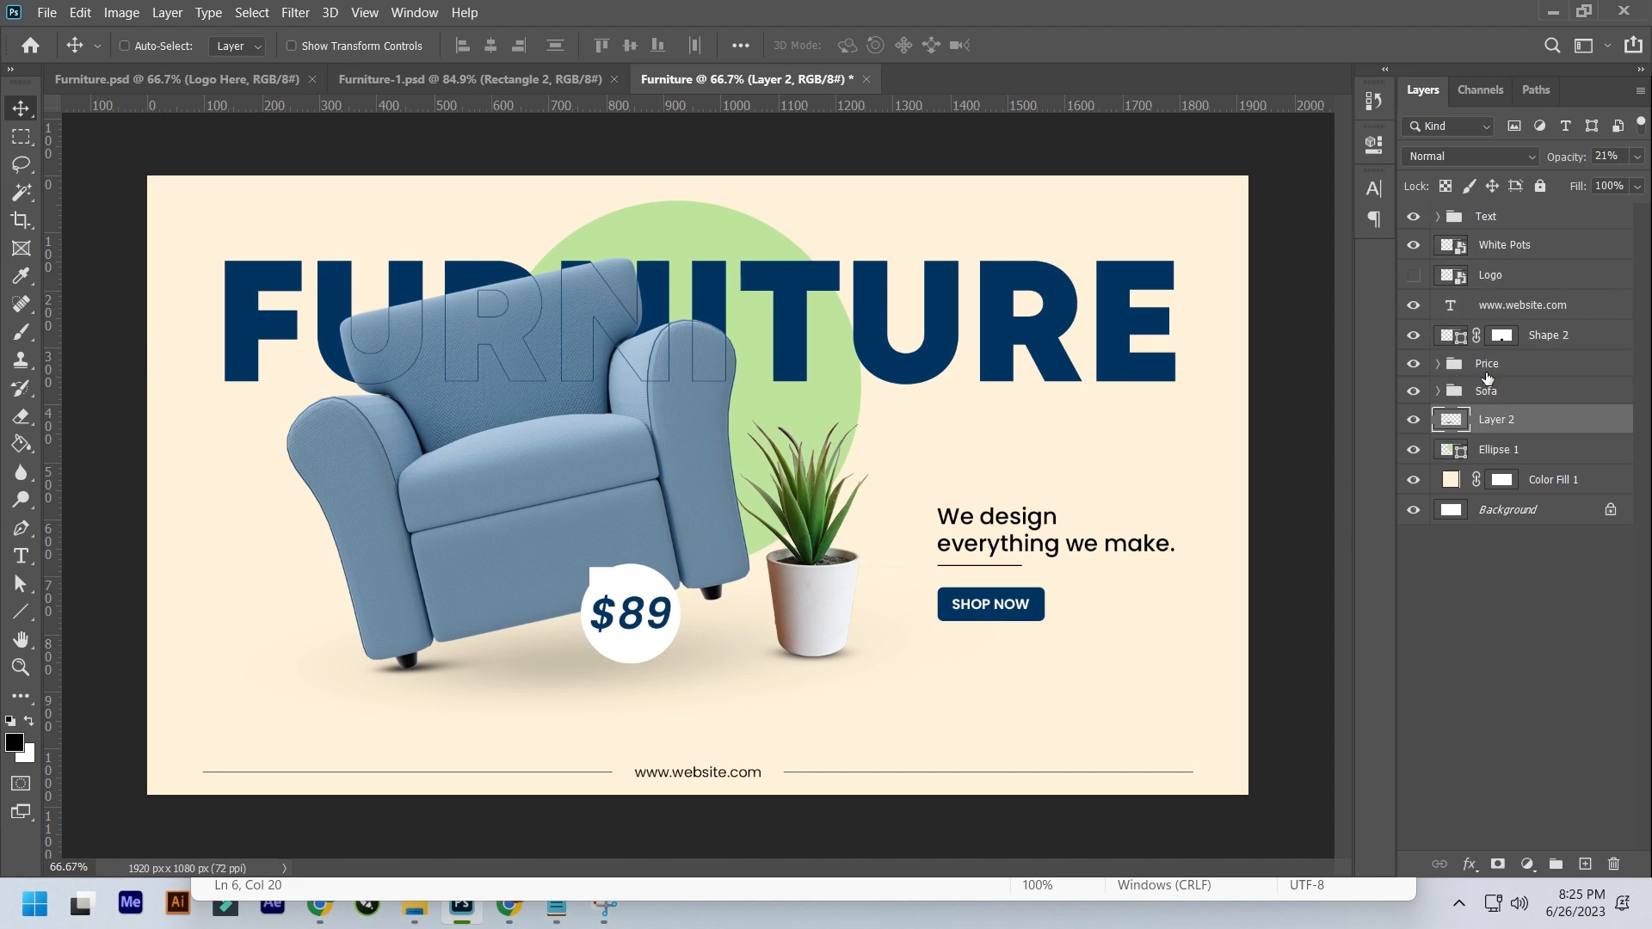
# - Group the website text and the divided line, and name the group "Website"
pyautogui.click(1555, 340)
pyautogui.keyDown('shift'); pyautogui.click(1497, 305); pyautogui.keyUp('shift')
pyautogui.hotkey('ctrl', 'g')
pyautogui.doubleClick(1494, 304)
pyautogui.write('We')
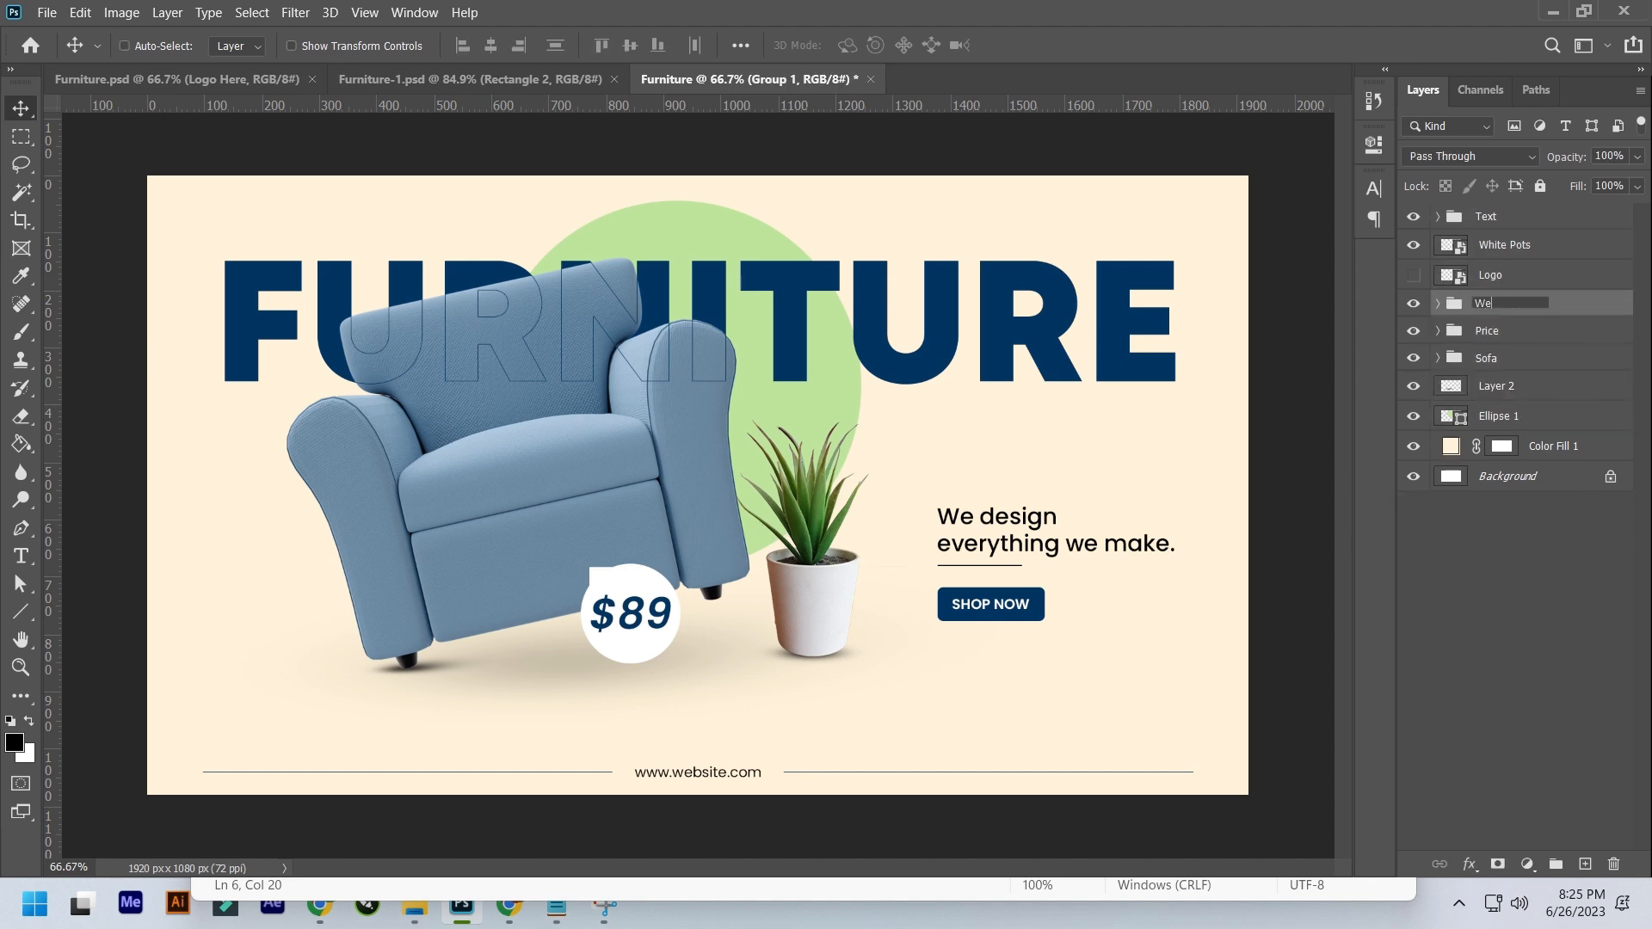
pyautogui.press('Return')
# - Raise the Website group by 30 px
pyautogui.hotkey('shift', 'Up')
pyautogui.hotkey('shift', 'Up')
pyautogui.hotkey('shift', 'Up')
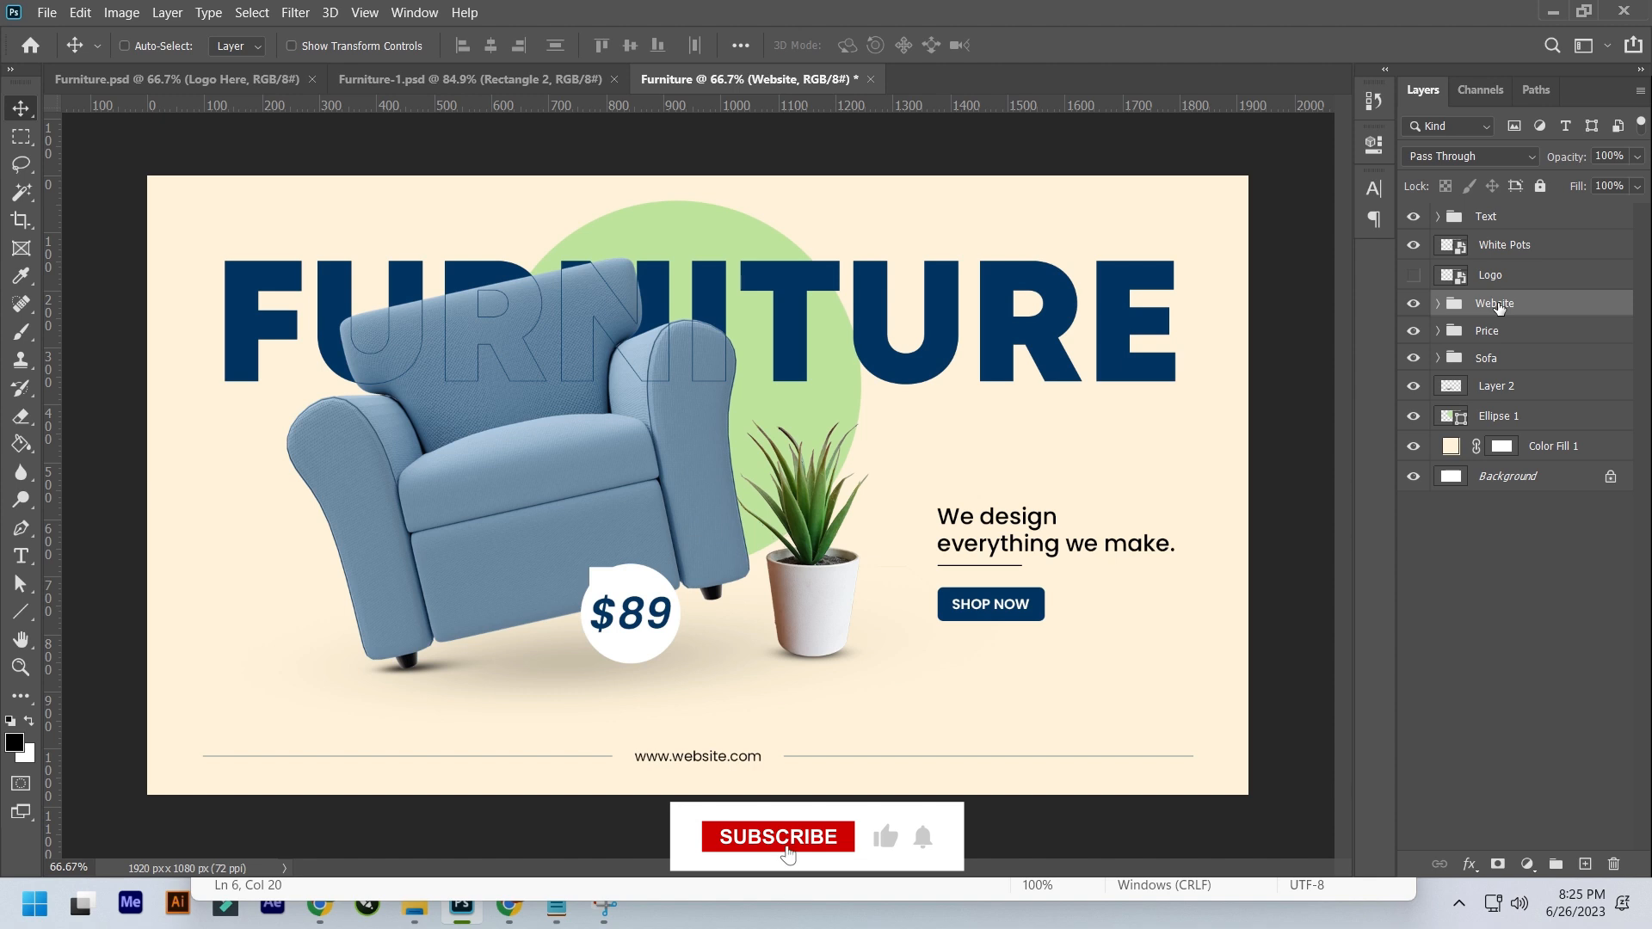
# - Lower everything from the Text group down to the green circle layer by another 20 px
pyautogui.click(1501, 217)
pyautogui.keyDown('shift'); pyautogui.click(1538, 416); pyautogui.keyUp('shift')
pyautogui.hotkey('shift', 'Down')
pyautogui.hotkey('shift', 'Down')
# - Move only the Website group back up by 20 px
pyautogui.click(1497, 304)
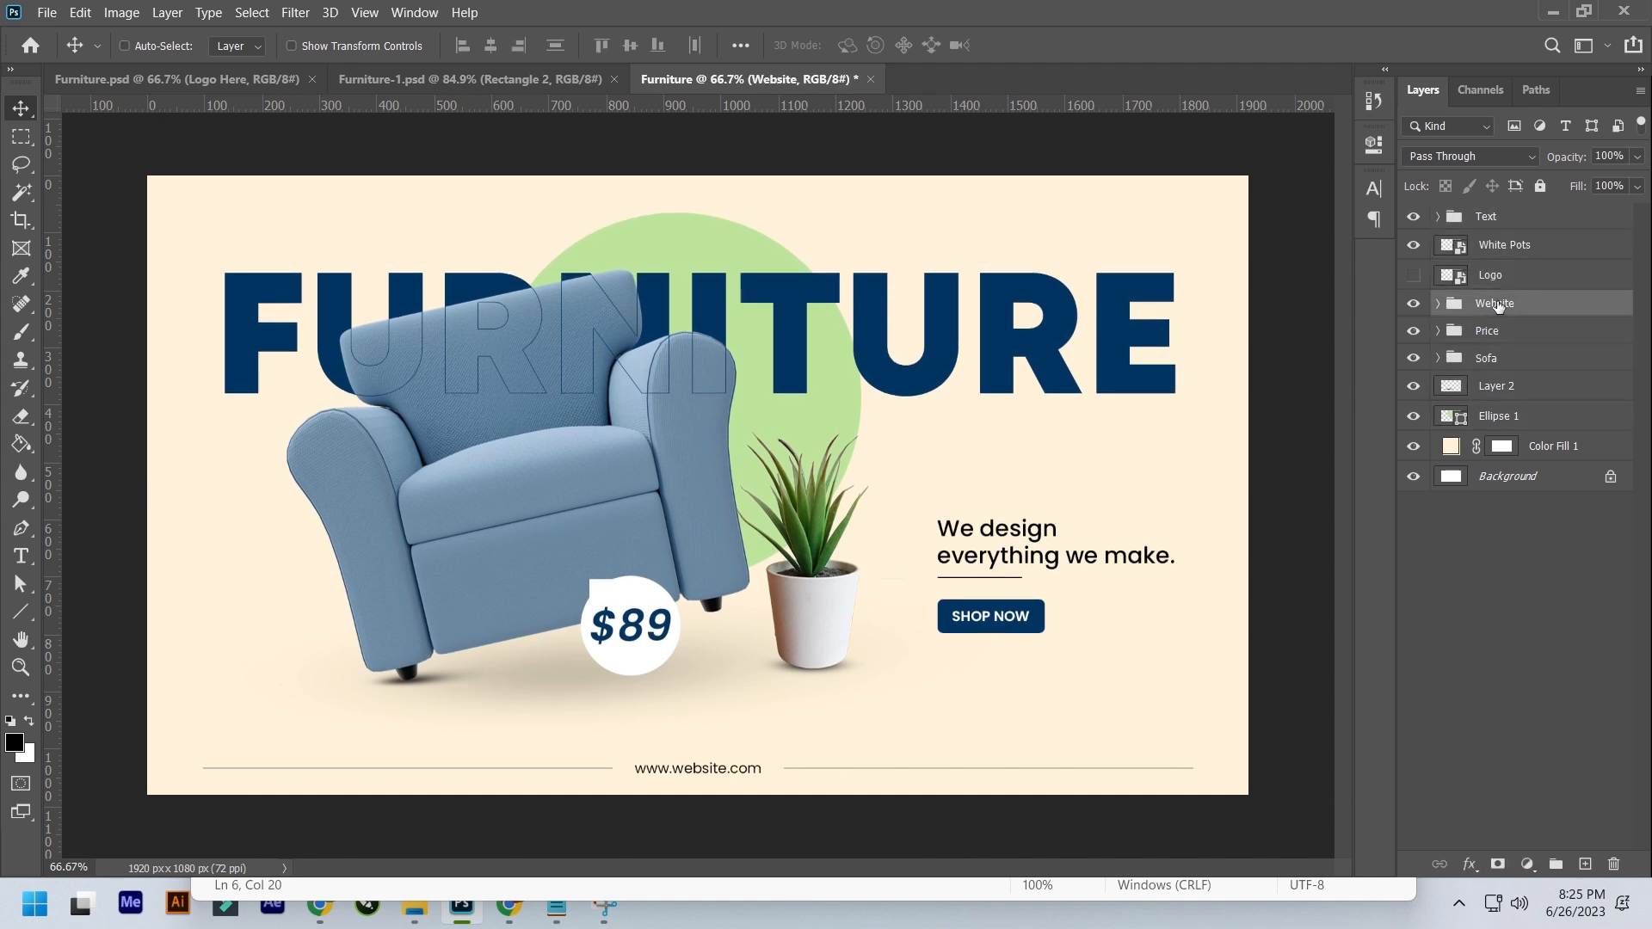
pyautogui.hotkey('shift', 'Up')
pyautogui.hotkey('shift', 'Up')
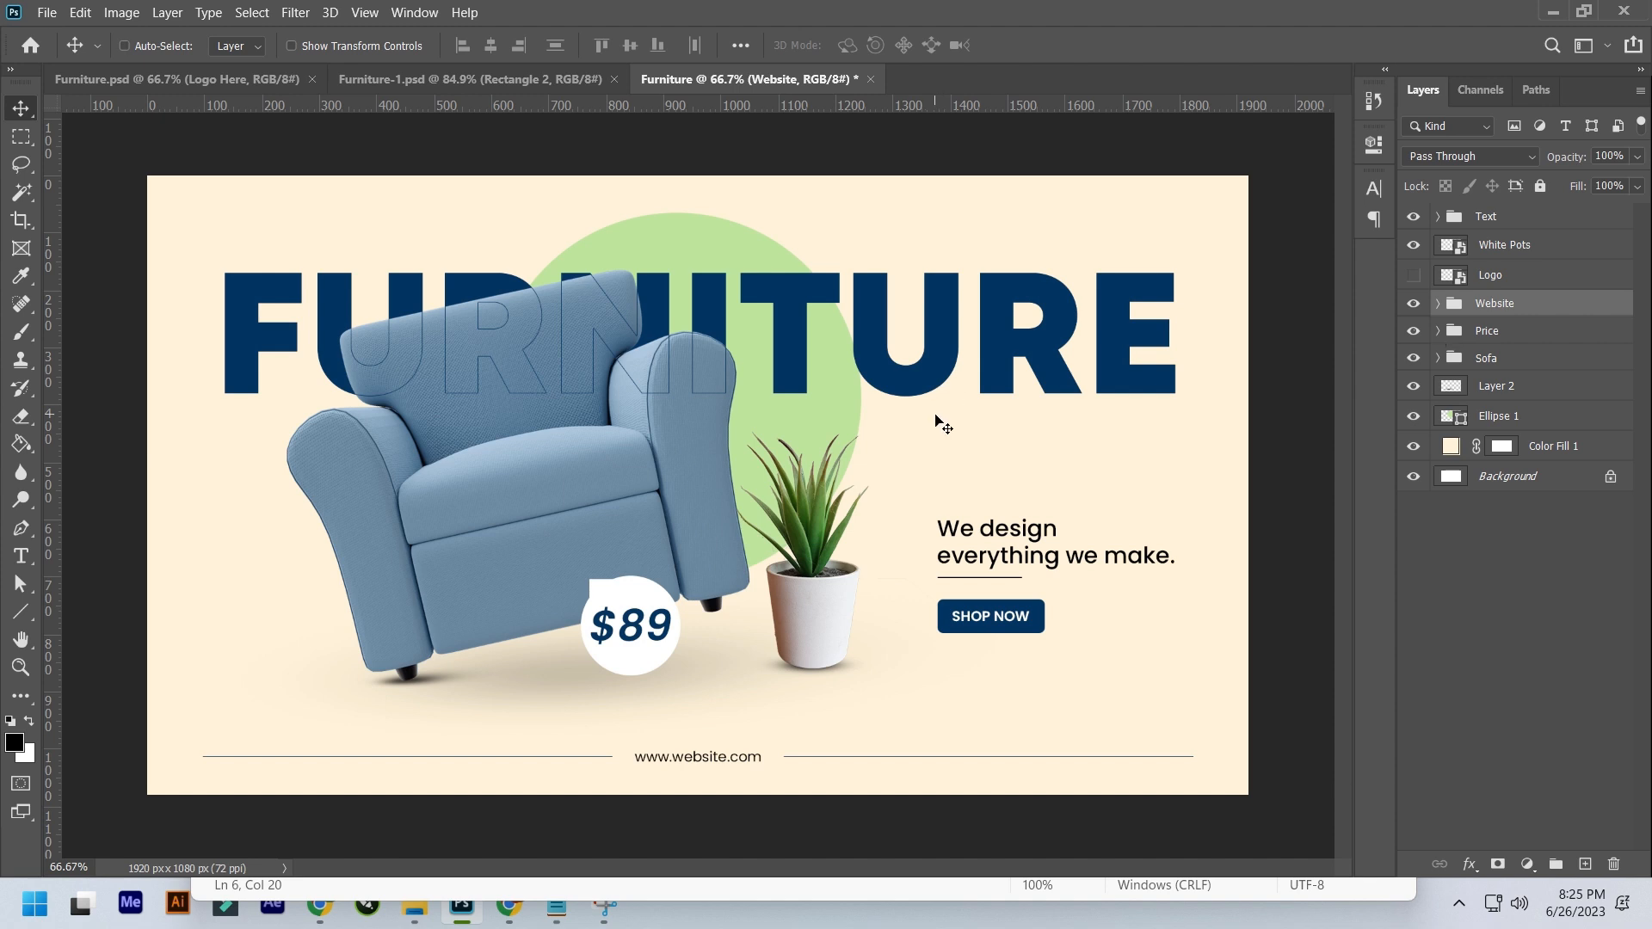